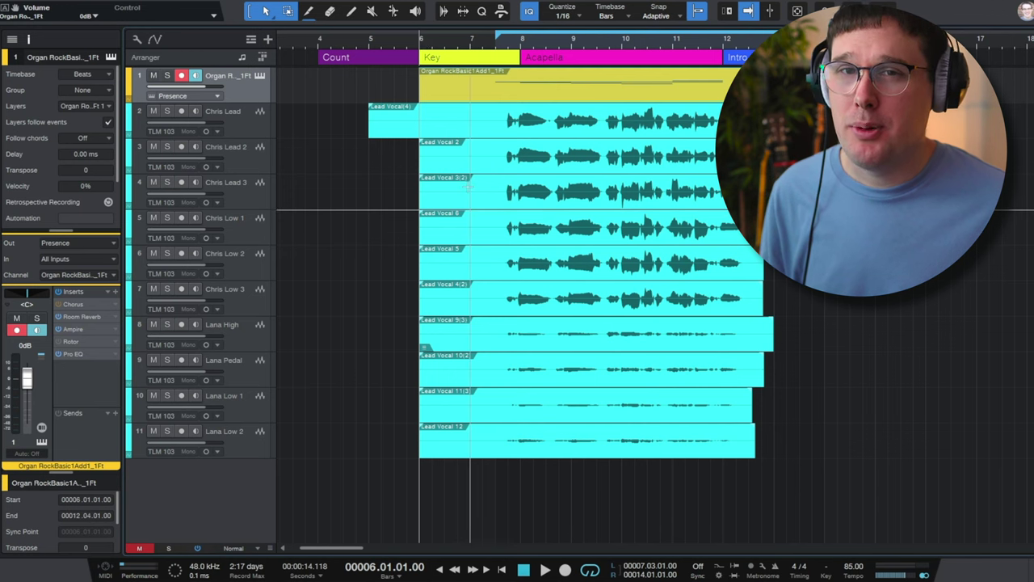
Step through the vocal tracks, from the leads to the lowest harmony, to review how the stack is arranged.
{"action": "left_click", "coordinate": [264, 124]}
{"action": "left_click", "coordinate": [263, 148]}
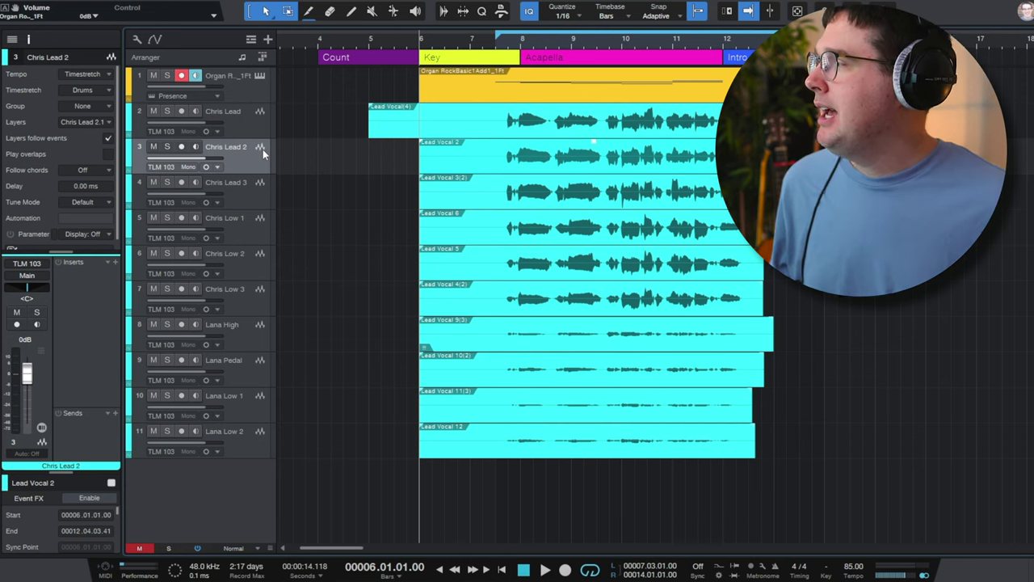
{"action": "left_click", "coordinate": [250, 234]}
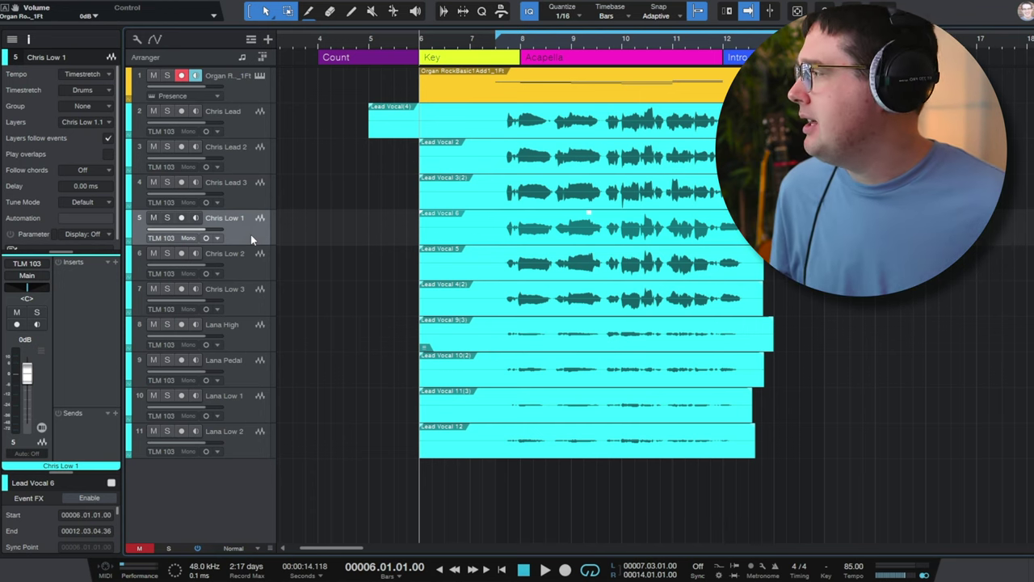
{"action": "left_click", "coordinate": [250, 295]}
{"action": "left_click", "coordinate": [251, 341]}
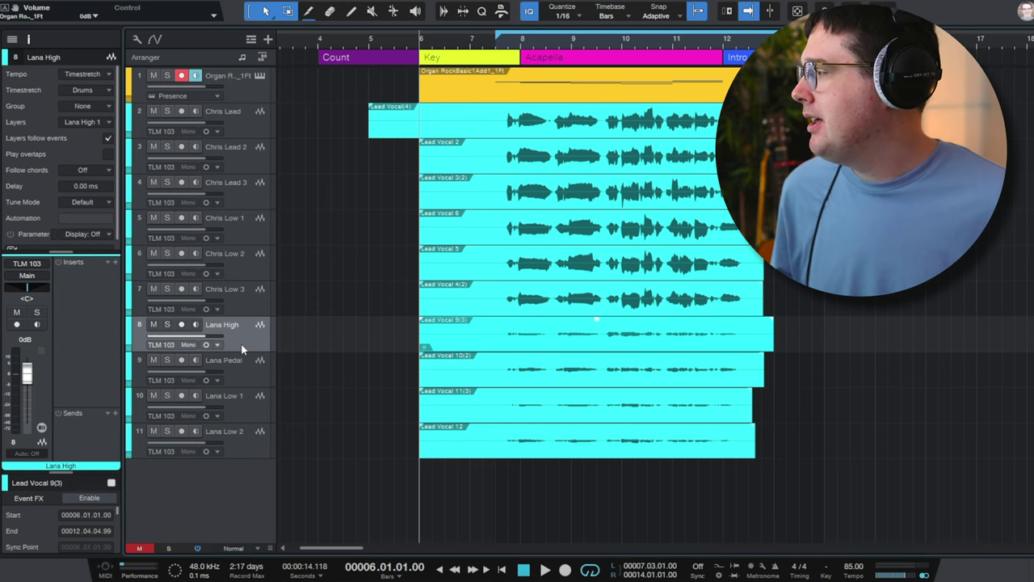
{"action": "left_click", "coordinate": [238, 373]}
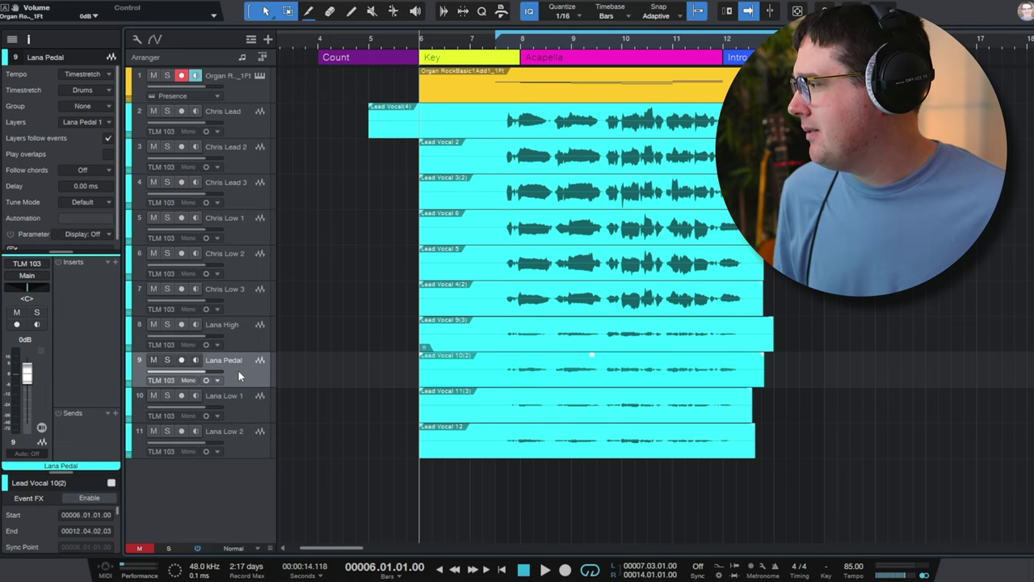
{"action": "left_click", "coordinate": [266, 414]}
{"action": "left_click", "coordinate": [259, 434]}
{"action": "left_click", "coordinate": [247, 406]}
{"action": "left_click", "coordinate": [244, 431]}
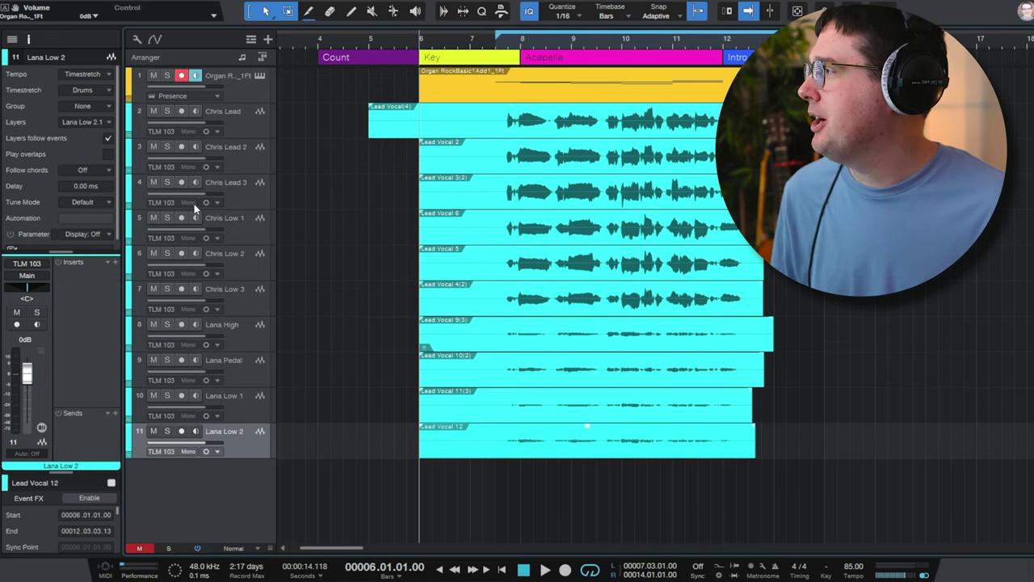
{"action": "left_click", "coordinate": [259, 132]}
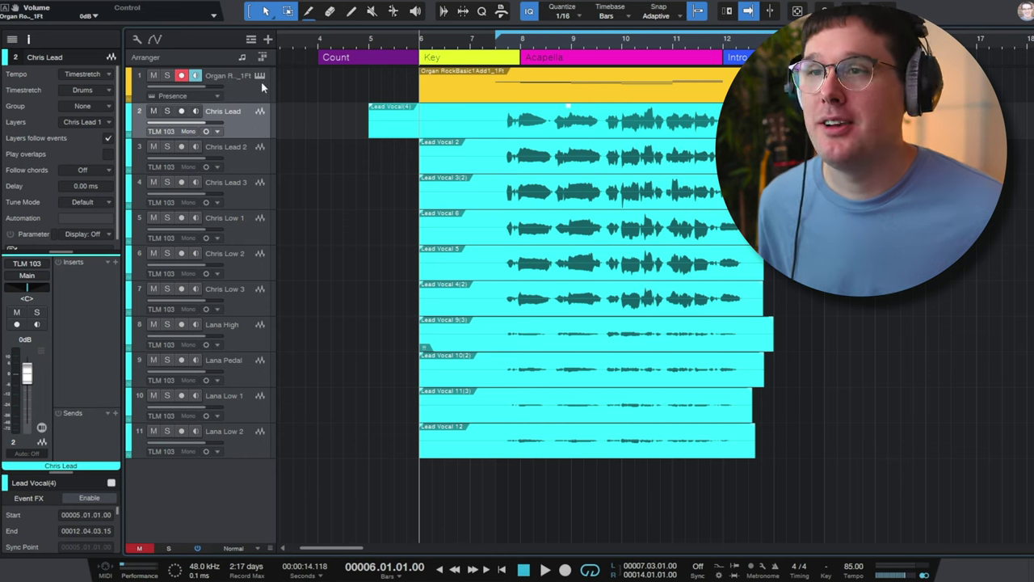
Play the whole vocal stack from bar 7 through the end of the acapella phrase.
{"action": "left_click", "coordinate": [471, 39]}
{"action": "key", "text": "space"}
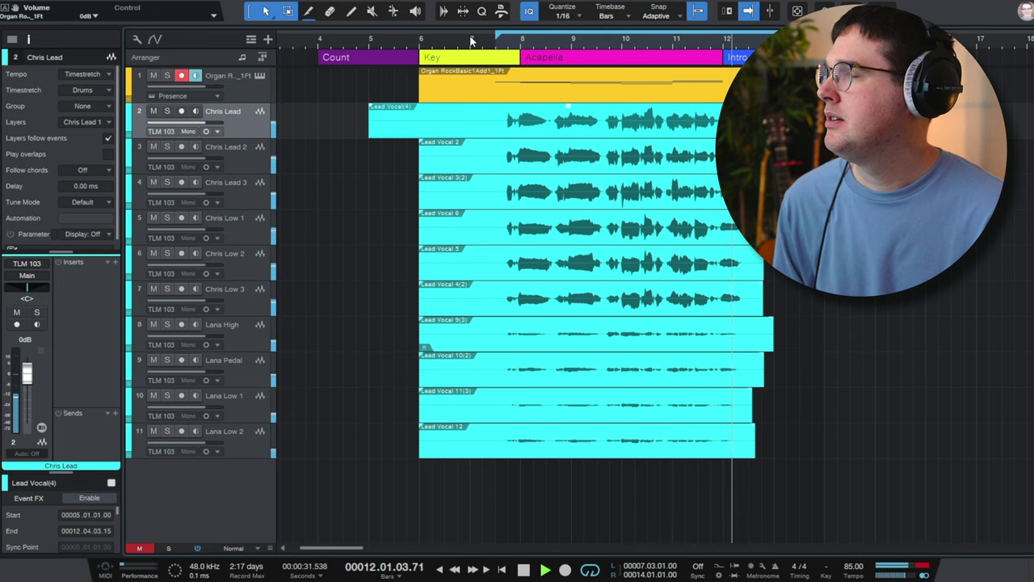
{"action": "key", "text": "space"}
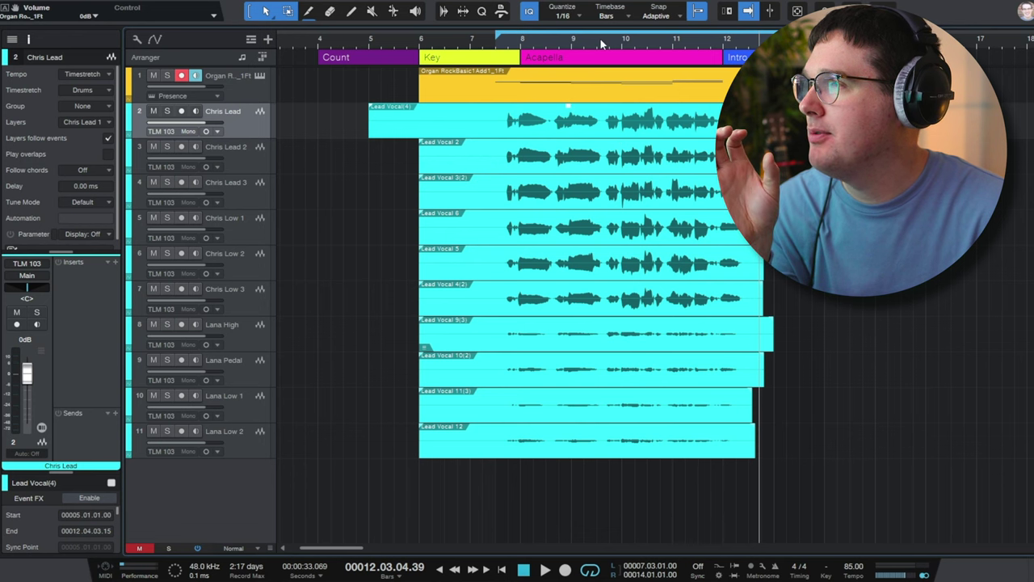
{"action": "scroll", "coordinate": [603, 57], "scroll_direction": "up", "scroll_amount": 3}
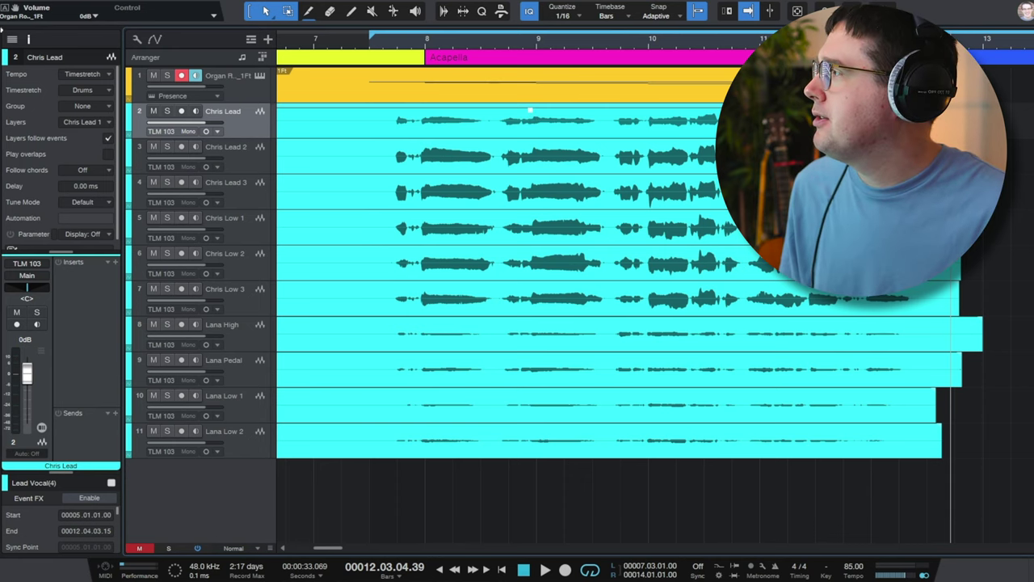
{"action": "left_click", "coordinate": [28, 39]}
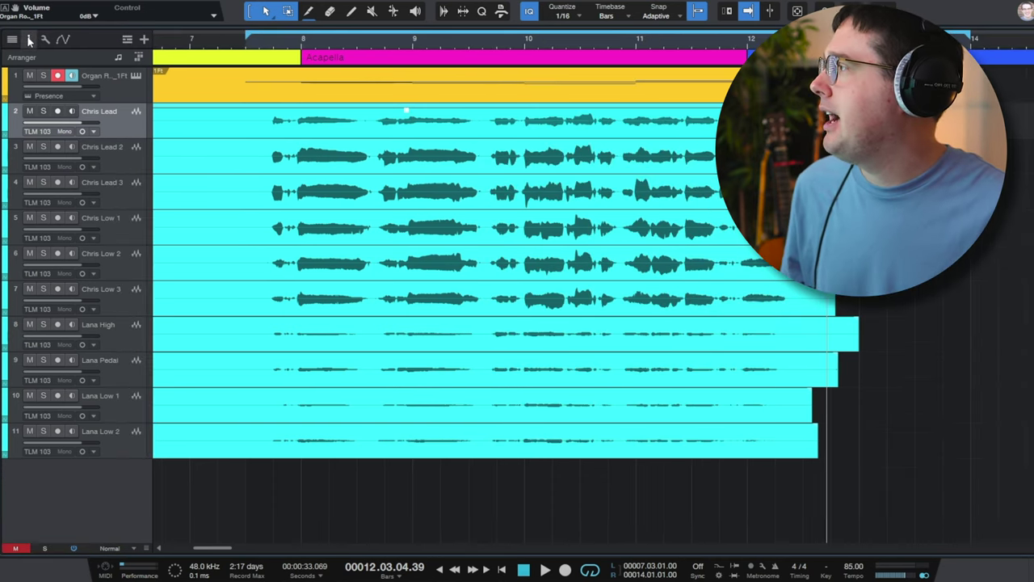
{"action": "left_click", "coordinate": [29, 39]}
Solo the main lead vocal on track 2, play it from bar 7 beat 4, and lower its event's clip gain by ear.
{"action": "left_click", "coordinate": [258, 176]}
{"action": "left_click", "coordinate": [254, 134]}
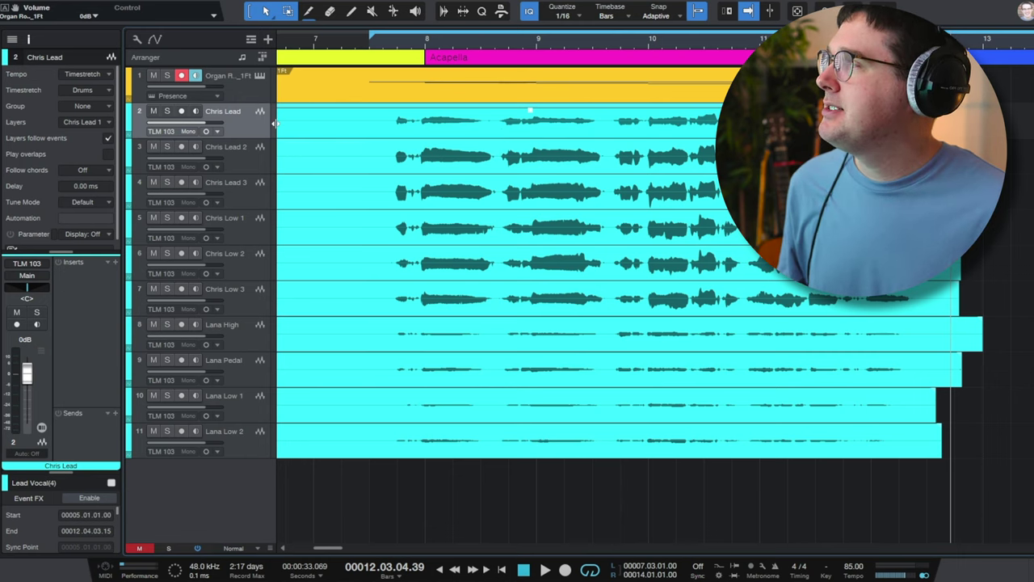
{"action": "key", "text": "s"}
{"action": "left_click", "coordinate": [404, 41]}
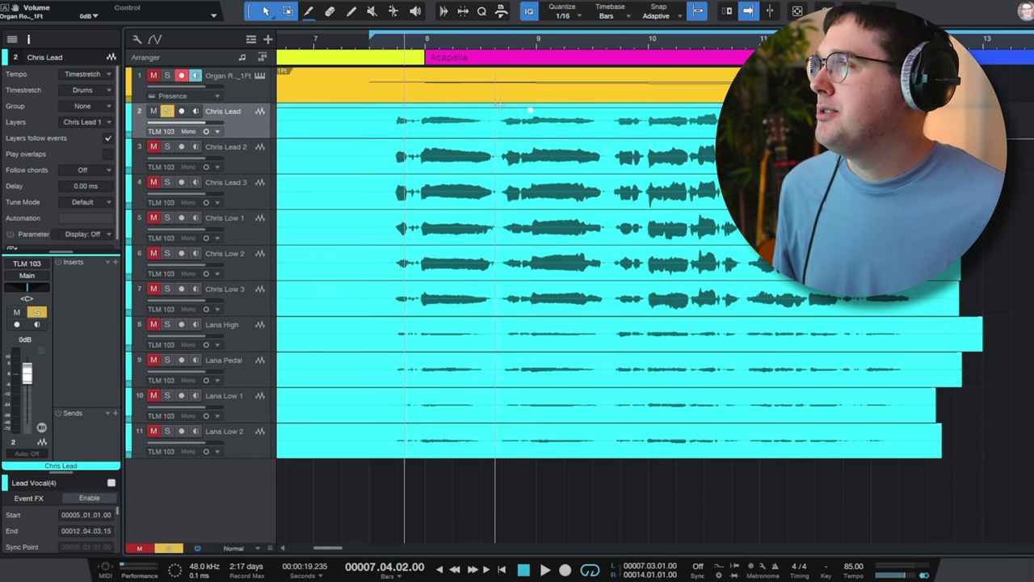
{"action": "mouse_move", "coordinate": [533, 115]}
{"action": "left_mouse_down"}
{"action": "mouse_move", "coordinate": [533, 103]}
{"action": "mouse_move", "coordinate": [533, 122]}
{"action": "left_mouse_up"}
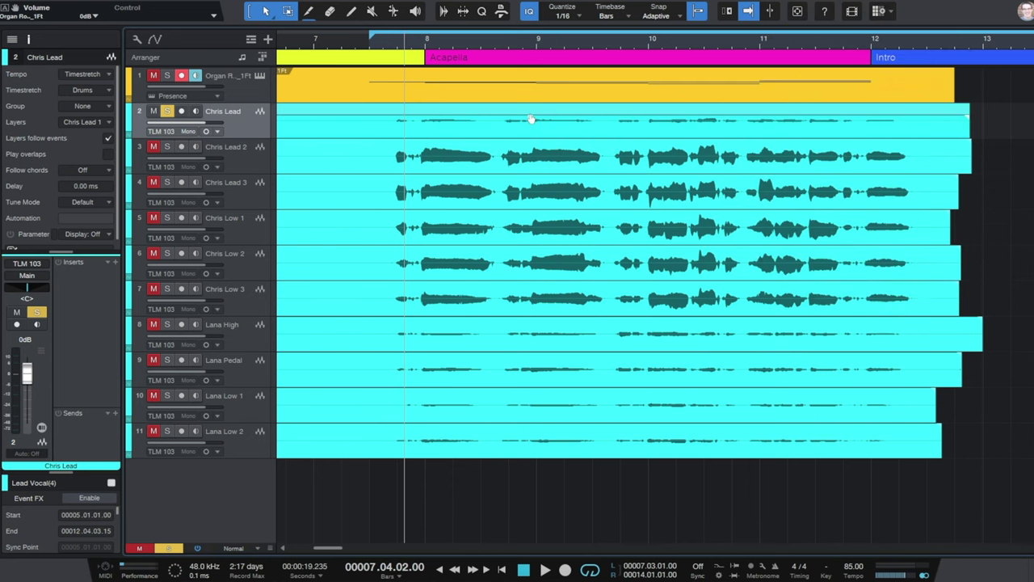
{"action": "key", "text": "space"}
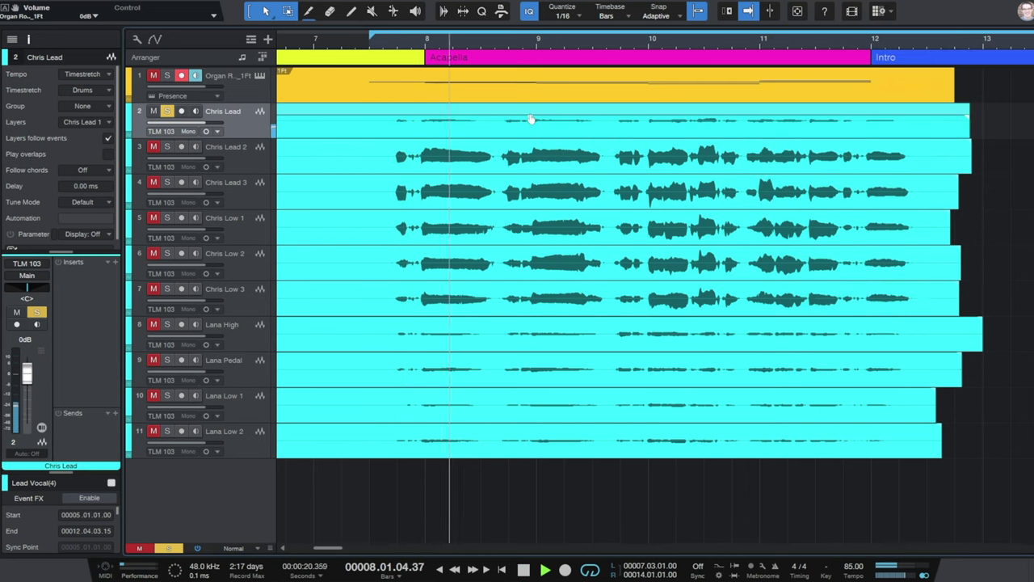
{"action": "mouse_move", "coordinate": [531, 119]}
{"action": "key", "text": "f"}
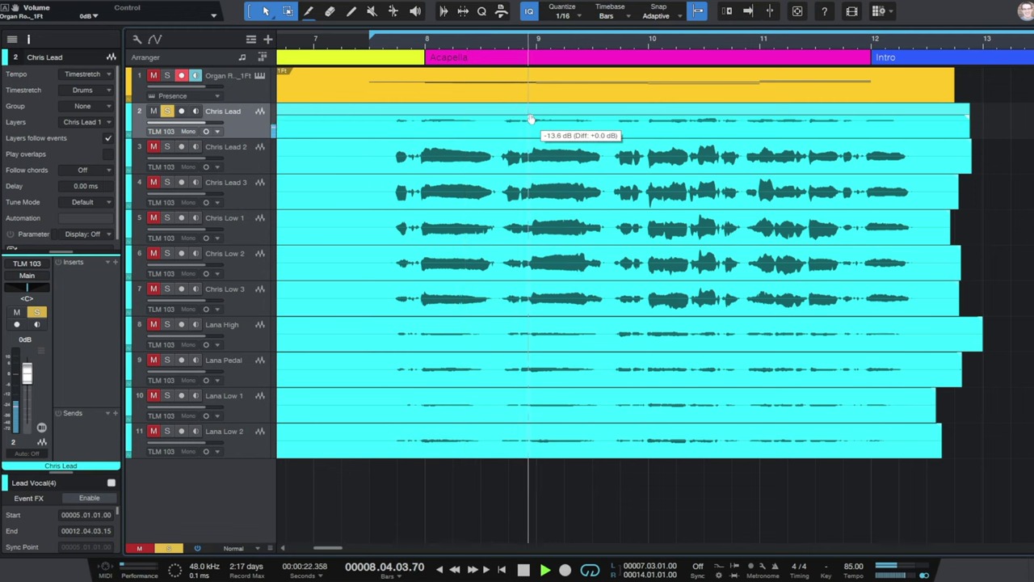
{"action": "left_click_drag", "start_coordinate": [531, 119], "coordinate": [535, 100]}
{"action": "key", "text": "f"}
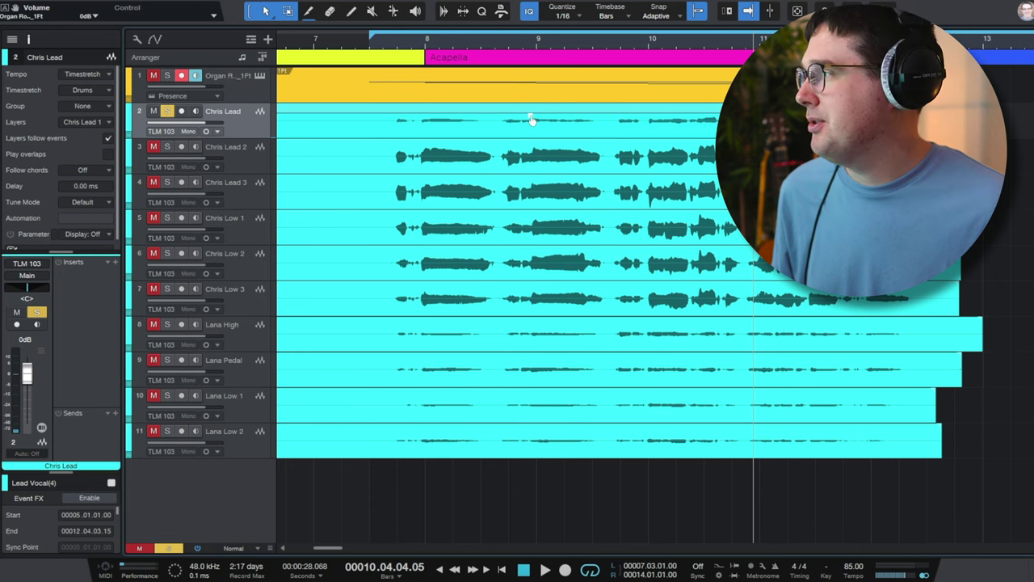
Unsolo track 2, then solo the second lead vocal on track 3 with the playhead at bar 9.
{"action": "left_click", "coordinate": [509, 154]}
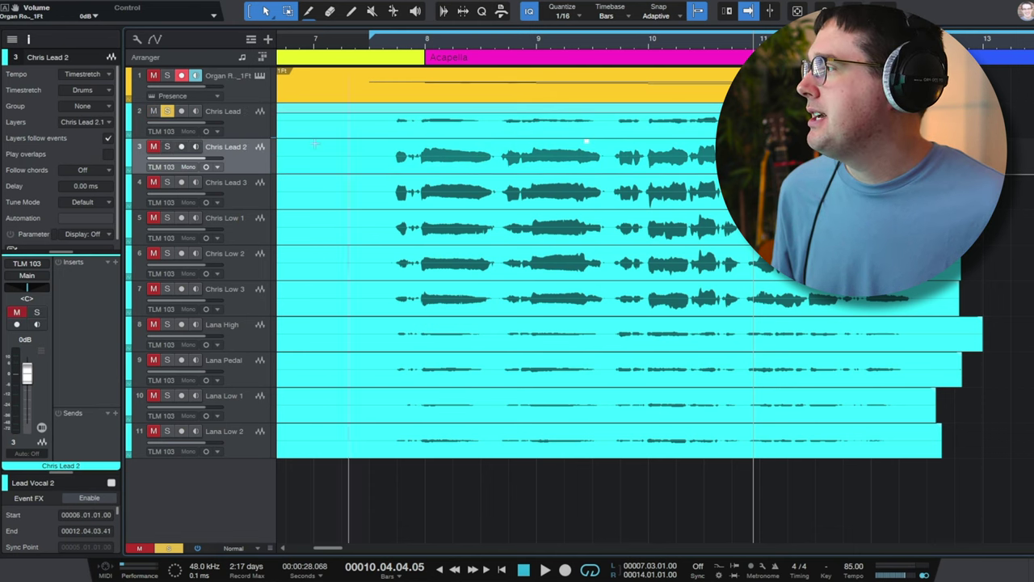
{"action": "left_click", "coordinate": [241, 129]}
{"action": "key", "text": "s"}
{"action": "left_click", "coordinate": [374, 168]}
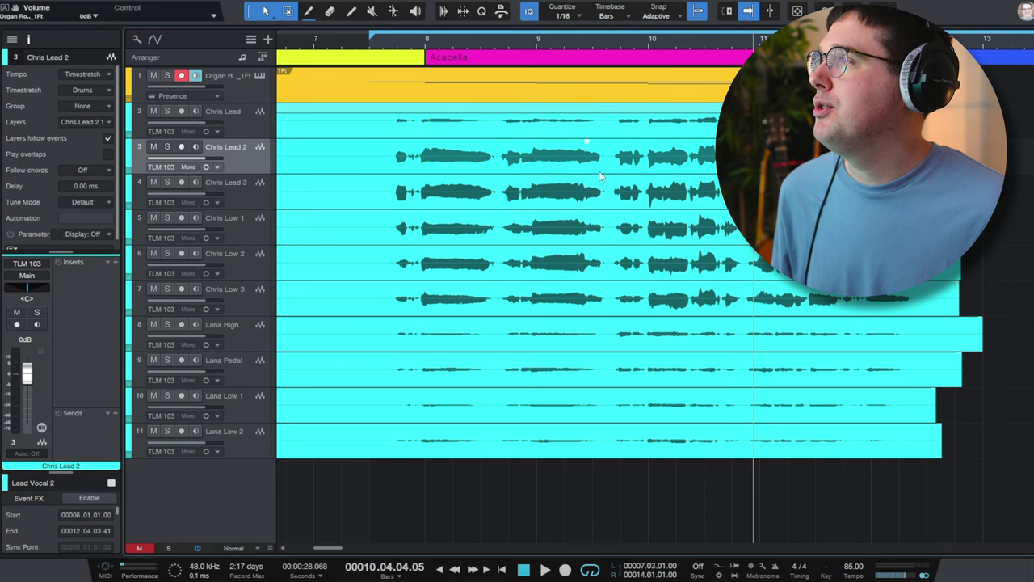
{"action": "left_click", "coordinate": [535, 39]}
{"action": "key", "text": "s"}
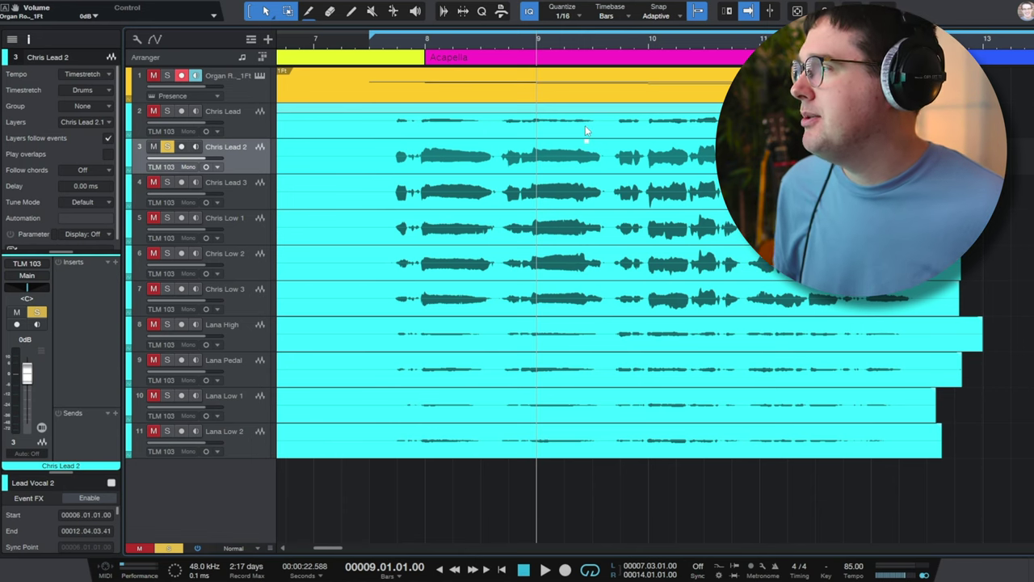
Level the remaining vocal events, soloing tracks in turn and lowering the clip gain on tracks 4 to 7.
{"action": "left_click", "coordinate": [580, 190]}
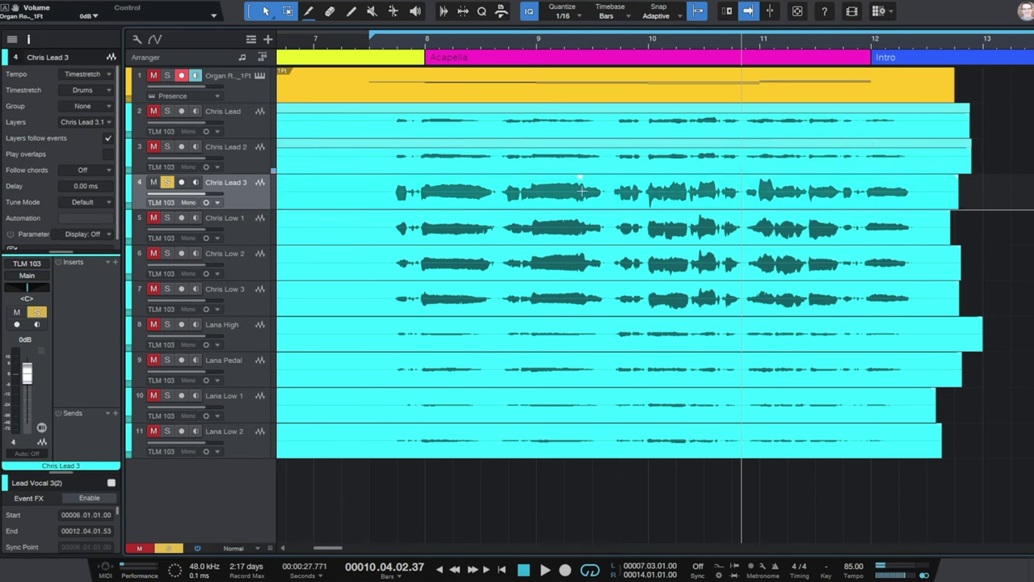
{"action": "left_click", "coordinate": [573, 216]}
{"action": "left_click_drag", "start_coordinate": [573, 216], "coordinate": [574, 352]}
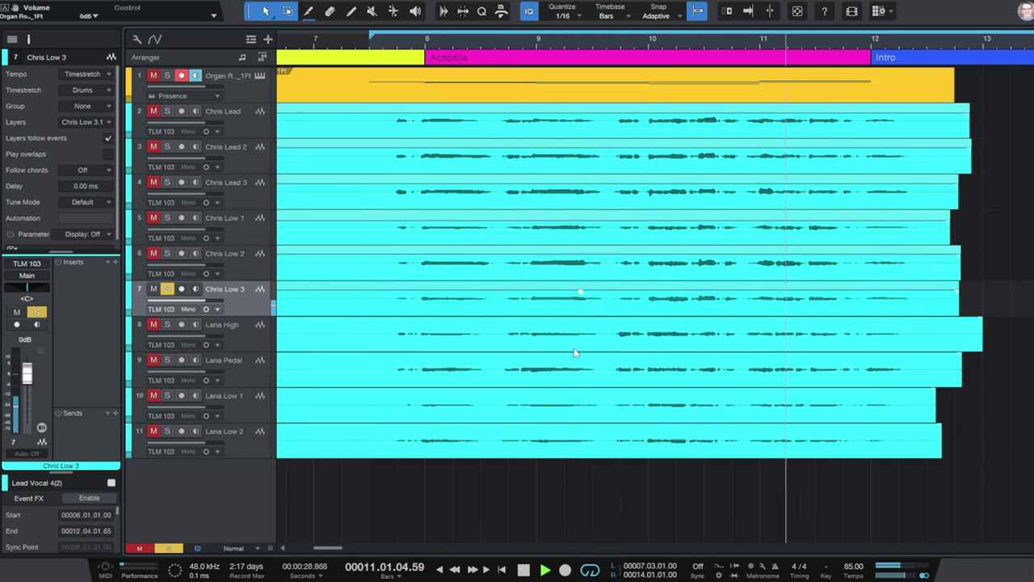
{"action": "left_click", "coordinate": [575, 326]}
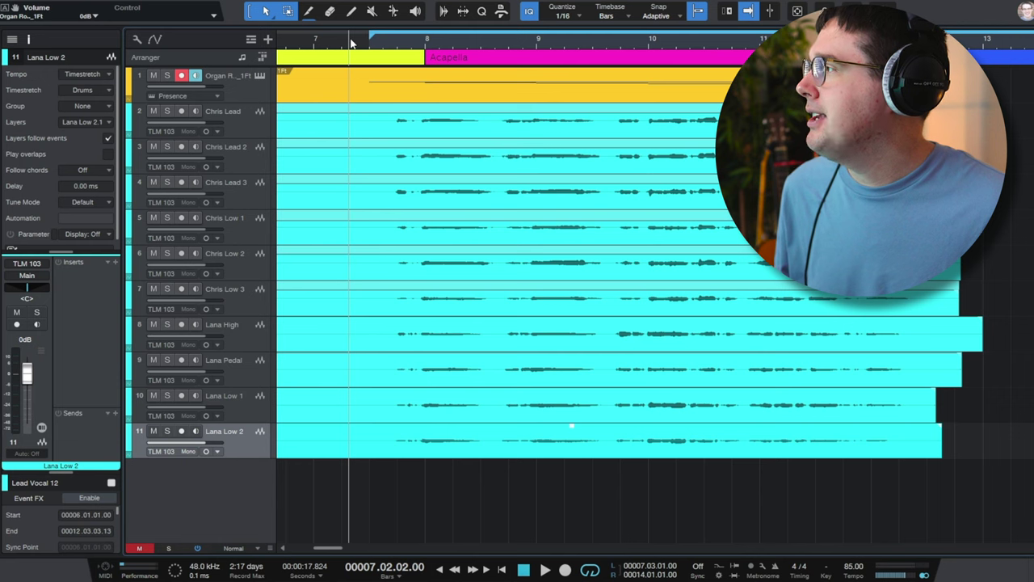
Play the levelled vocal stack from bar 7 beat 3 to check the balance between the parts.
{"action": "left_click", "coordinate": [372, 47]}
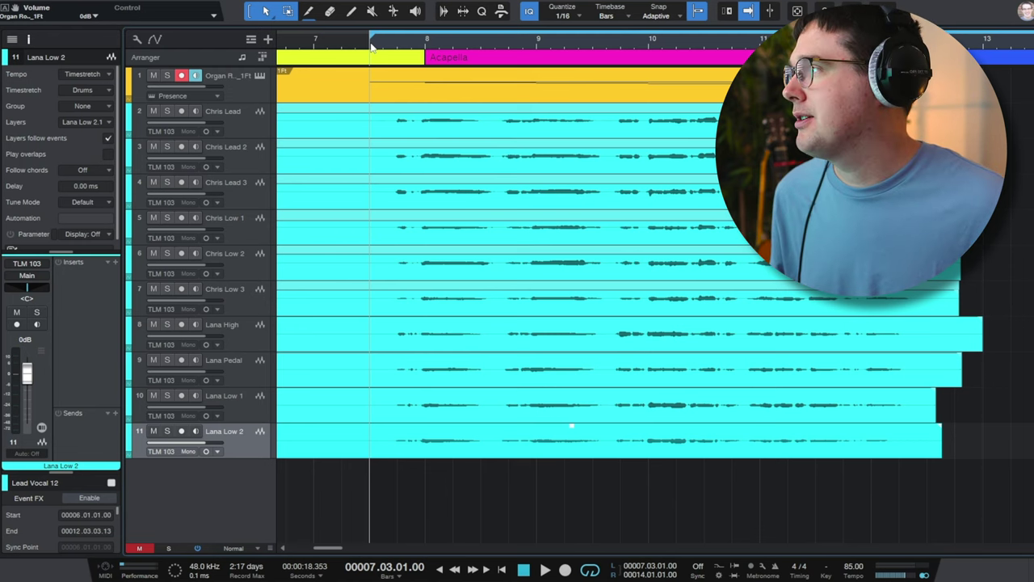
{"action": "key", "text": "space"}
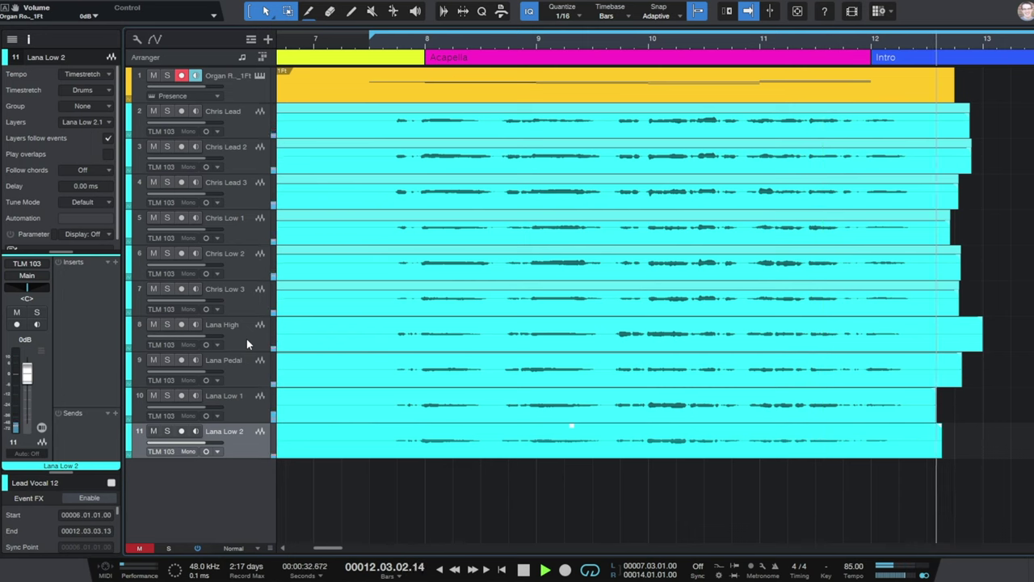
{"action": "key", "text": "space"}
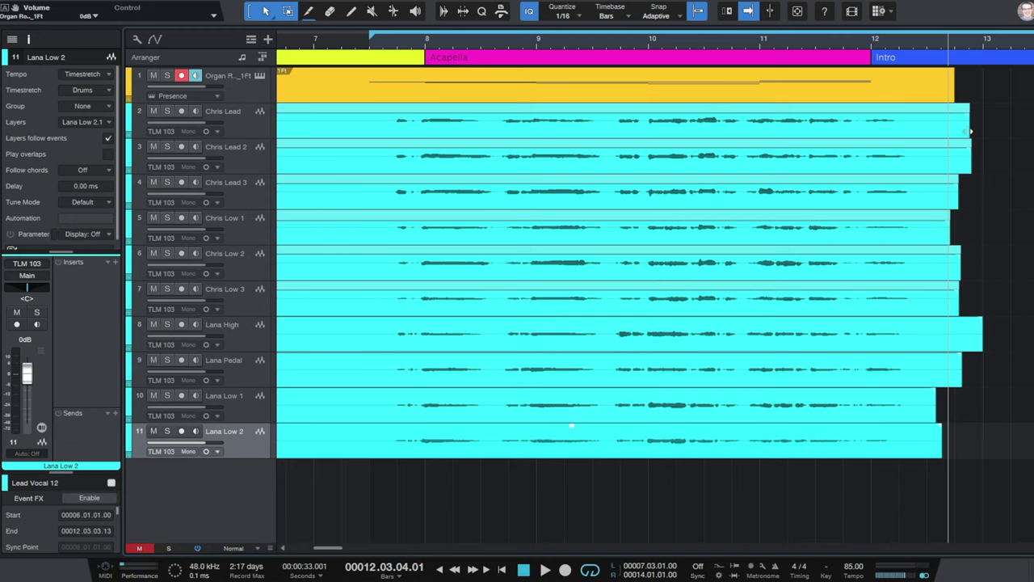
Trim the ends of the lead and low vocal events on tracks 2 to 7 to 12.02.02.00.
{"action": "left_click", "coordinate": [529, 116]}
{"action": "left_click_drag", "start_coordinate": [971, 130], "coordinate": [907, 133]}
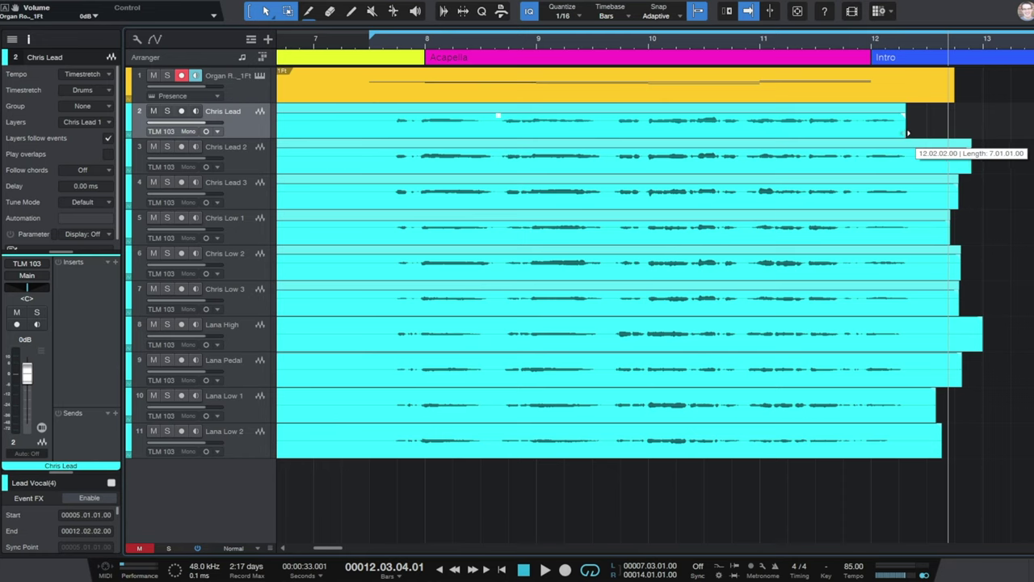
{"action": "left_click_drag", "start_coordinate": [907, 133], "coordinate": [907, 134]}
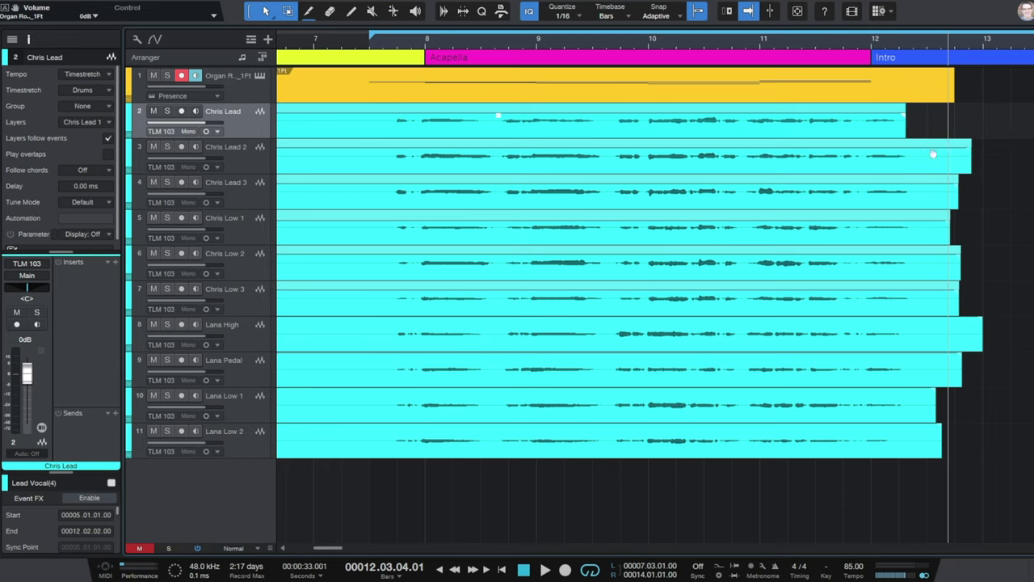
{"action": "left_click_drag", "start_coordinate": [970, 166], "coordinate": [908, 170]}
{"action": "left_click_drag", "start_coordinate": [958, 202], "coordinate": [908, 203]}
{"action": "left_click_drag", "start_coordinate": [948, 233], "coordinate": [906, 235]}
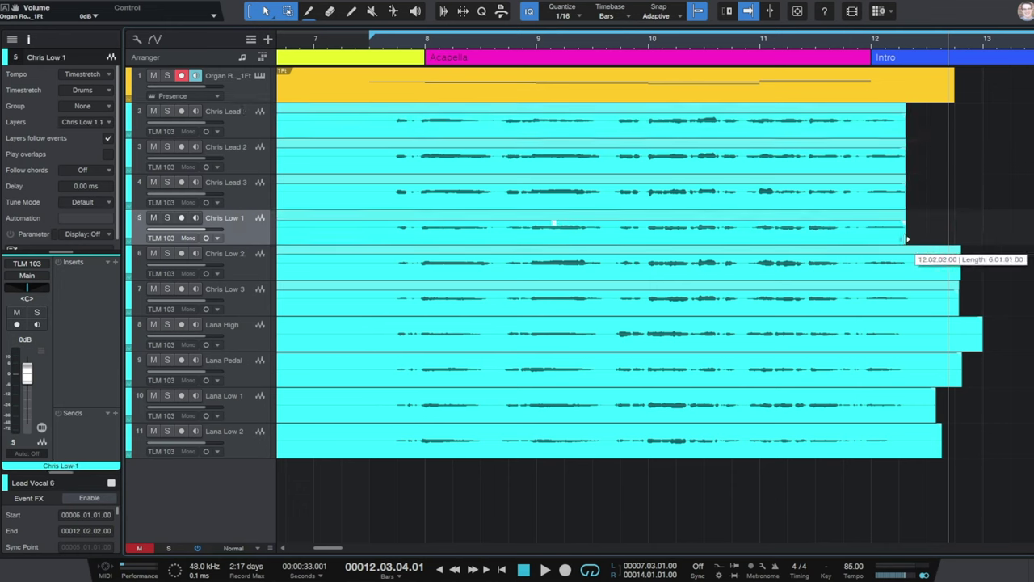
{"action": "left_click_drag", "start_coordinate": [960, 269], "coordinate": [910, 268]}
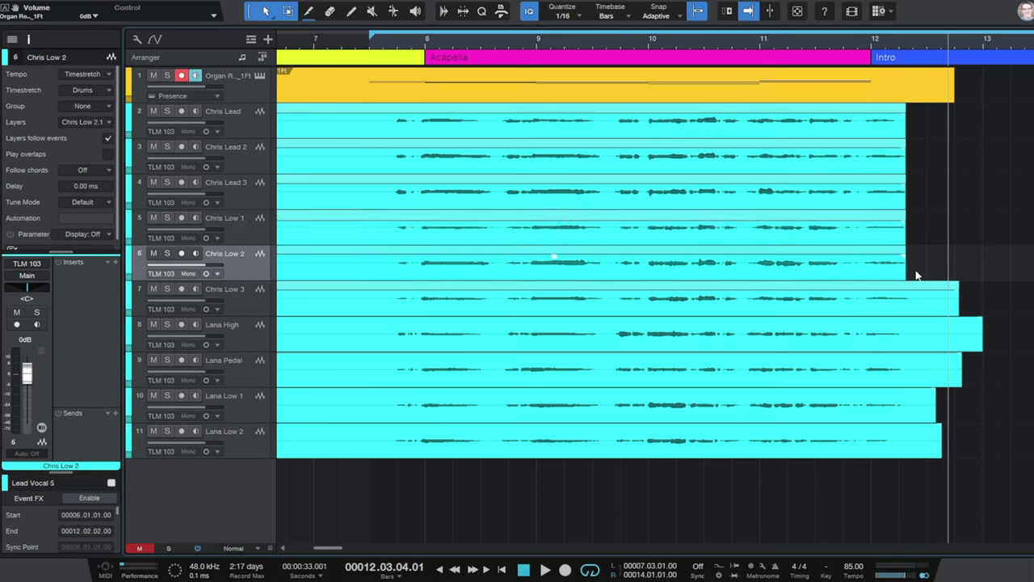
{"action": "left_click_drag", "start_coordinate": [958, 305], "coordinate": [906, 305]}
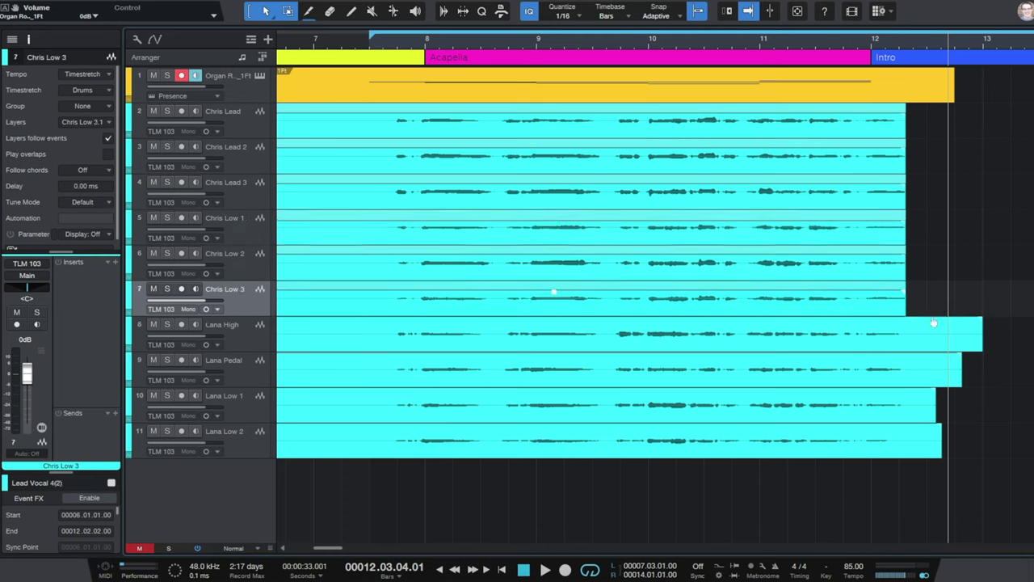
Trim the ends of the high, pedal and low harmony events on tracks 8 to 11 to 12.02.02.00.
{"action": "left_click_drag", "start_coordinate": [986, 344], "coordinate": [907, 344]}
{"action": "left_click_drag", "start_coordinate": [958, 376], "coordinate": [907, 376]}
{"action": "left_click", "coordinate": [941, 417]}
{"action": "left_click_drag", "start_coordinate": [941, 417], "coordinate": [906, 414]}
{"action": "left_click_drag", "start_coordinate": [942, 444], "coordinate": [906, 446]}
Extend the ends of all ten vocal events together to 12.02.04.00 and audition the phrase ending from bar 12.
{"action": "left_click", "coordinate": [822, 45]}
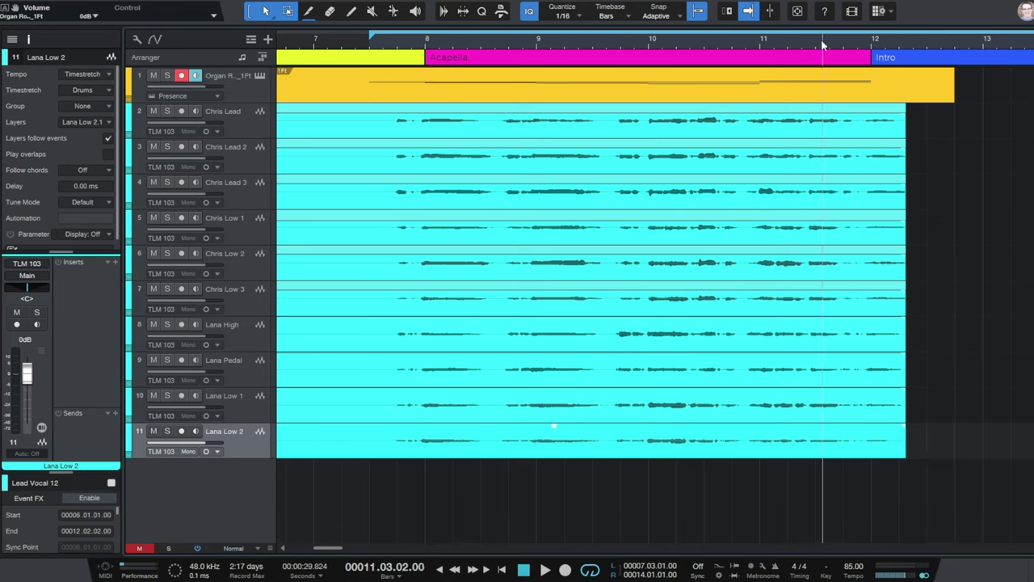
{"action": "key", "text": "space"}
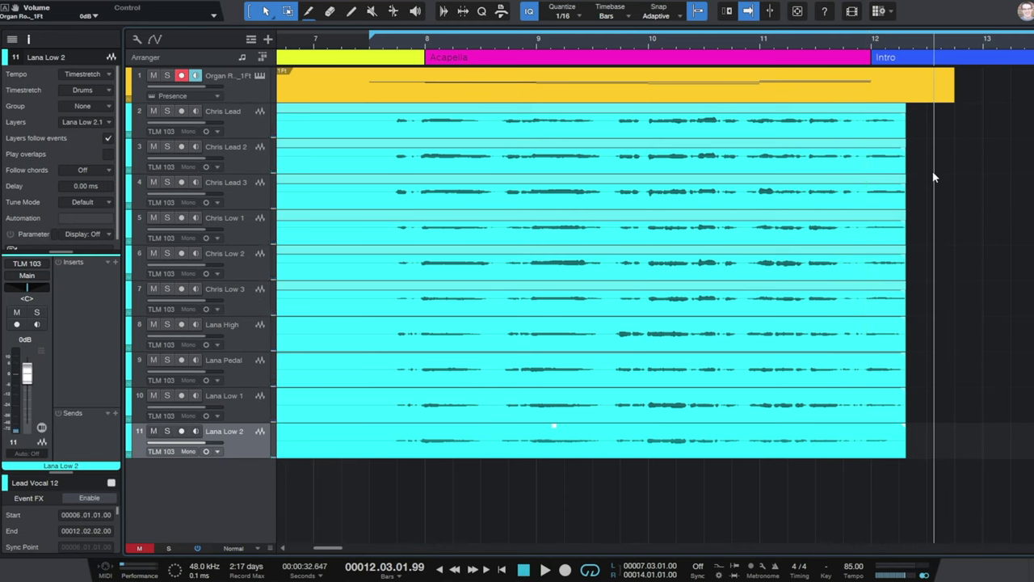
{"action": "left_click_drag", "start_coordinate": [959, 128], "coordinate": [869, 439]}
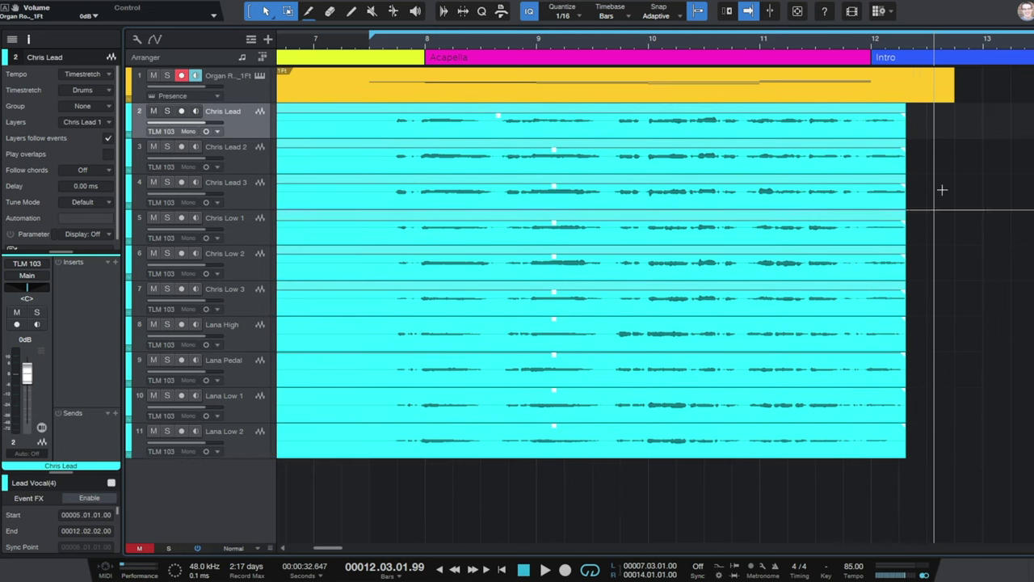
{"action": "left_click_drag", "start_coordinate": [907, 130], "coordinate": [924, 131]}
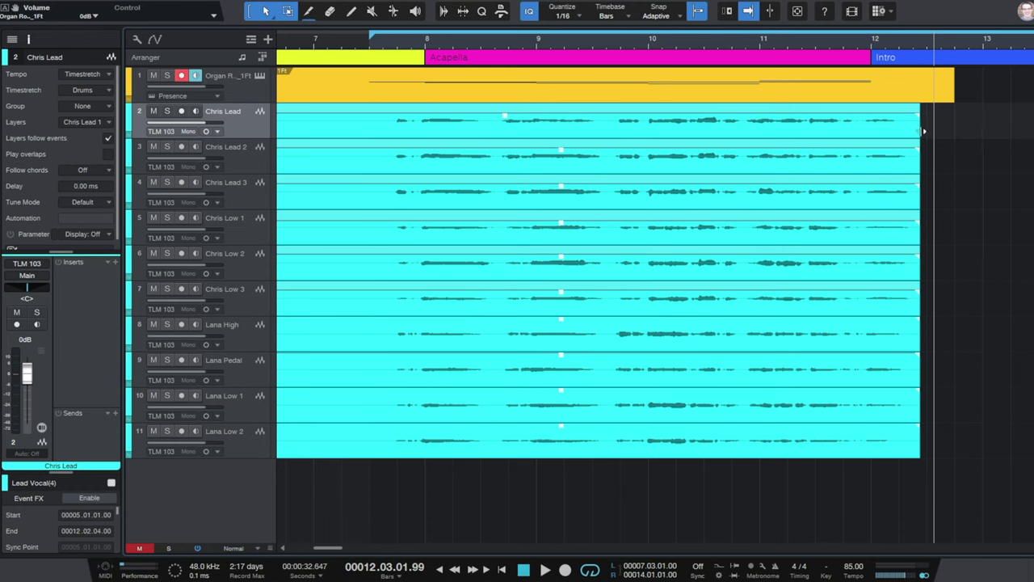
{"action": "left_click", "coordinate": [872, 47]}
{"action": "key", "text": "space"}
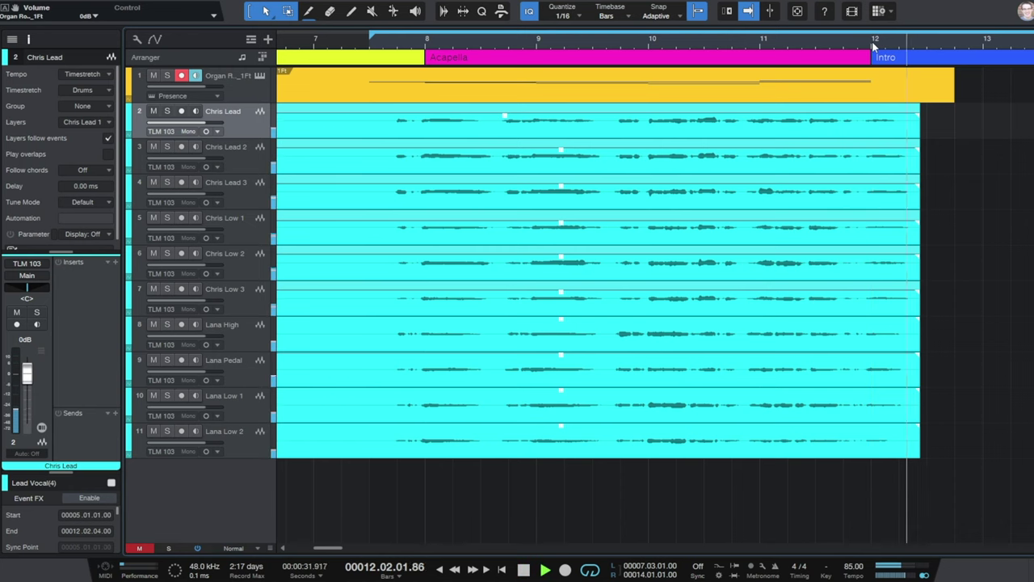
Add a short matching fade-out to the ends of all ten vocal events and audition the ending from late in bar 11.
{"action": "key", "text": "space"}
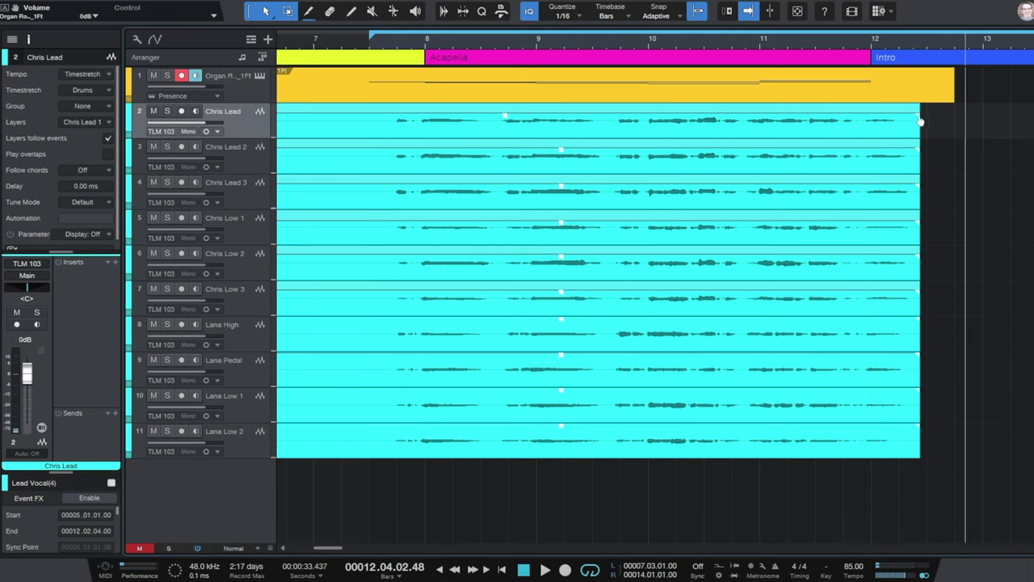
{"action": "left_click_drag", "start_coordinate": [917, 119], "coordinate": [915, 118]}
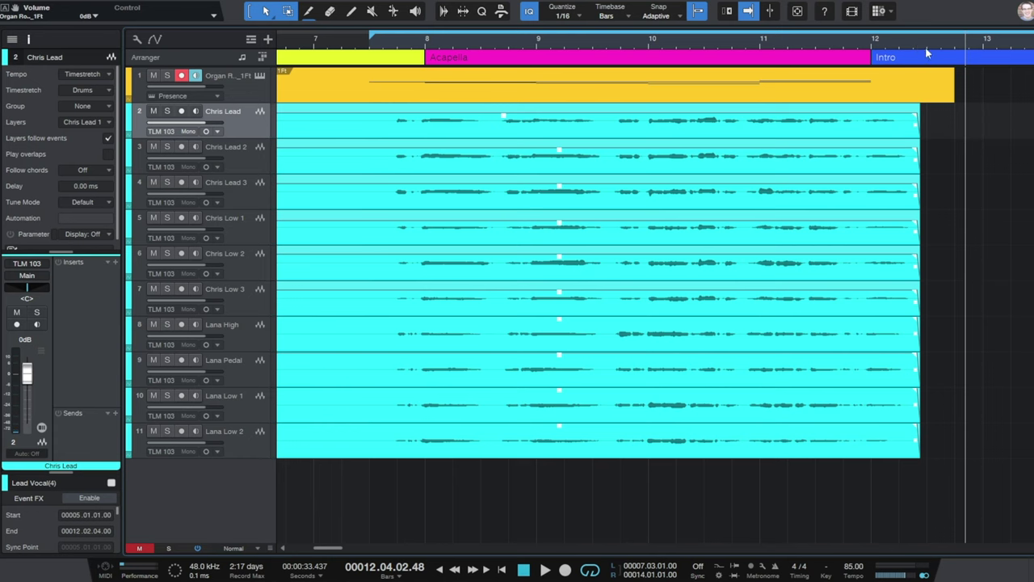
{"action": "scroll", "coordinate": [917, 51], "scroll_direction": "up", "scroll_amount": 6}
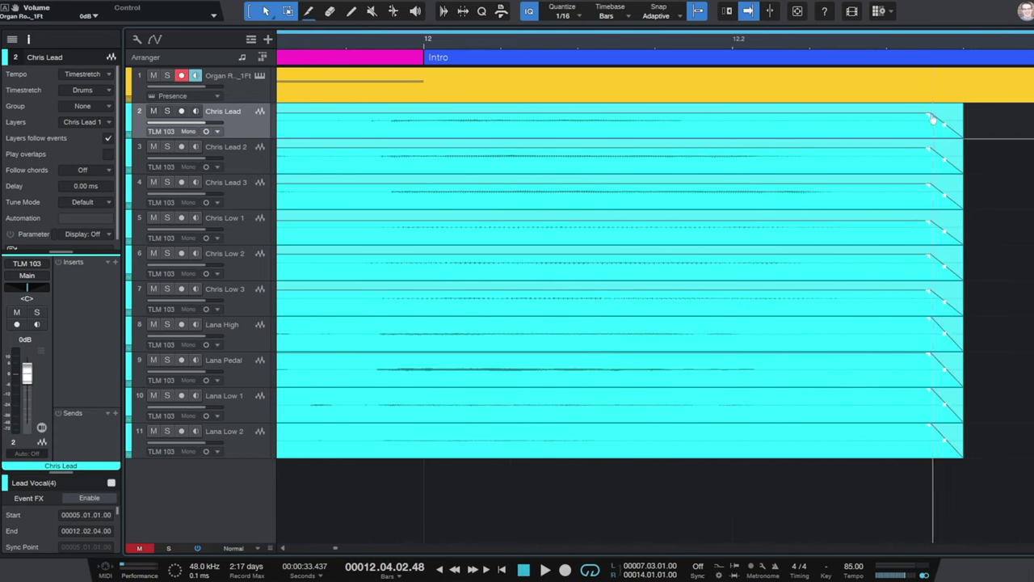
{"action": "left_click_drag", "start_coordinate": [929, 119], "coordinate": [956, 124]}
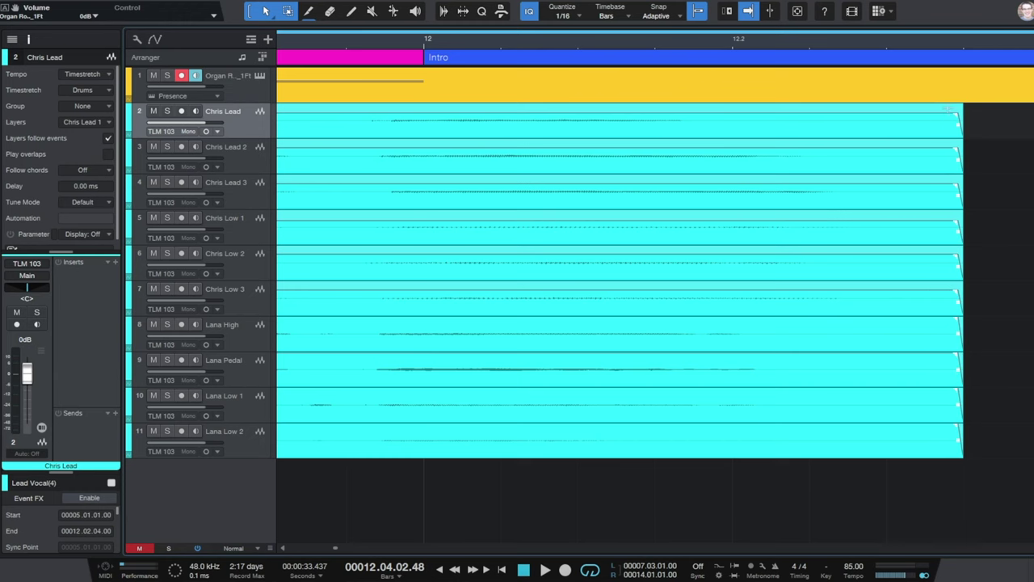
{"action": "scroll", "coordinate": [945, 40], "scroll_direction": "down", "scroll_amount": 3}
{"action": "scroll", "coordinate": [940, 17], "scroll_direction": "down", "scroll_amount": 4}
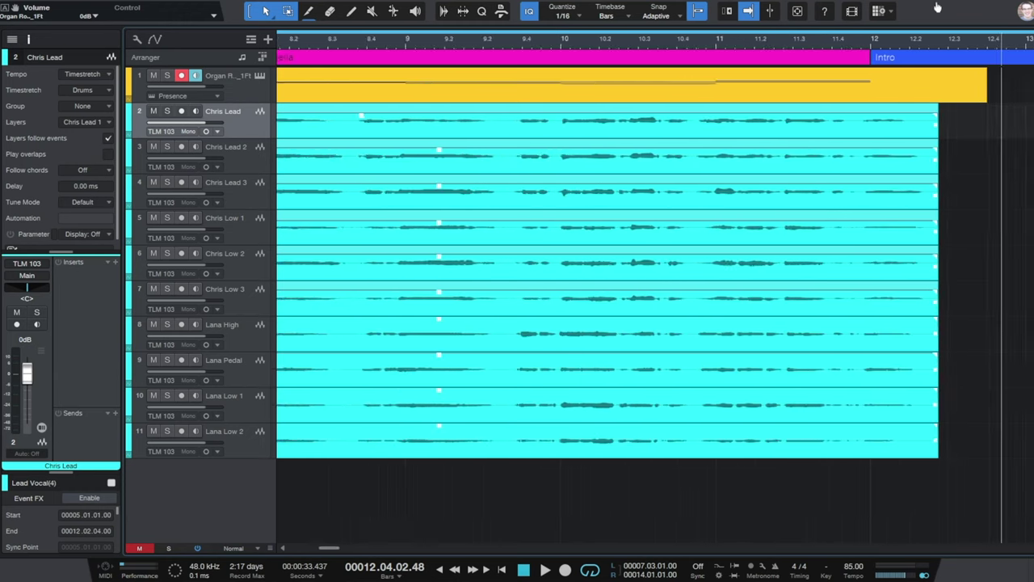
{"action": "left_click", "coordinate": [857, 39]}
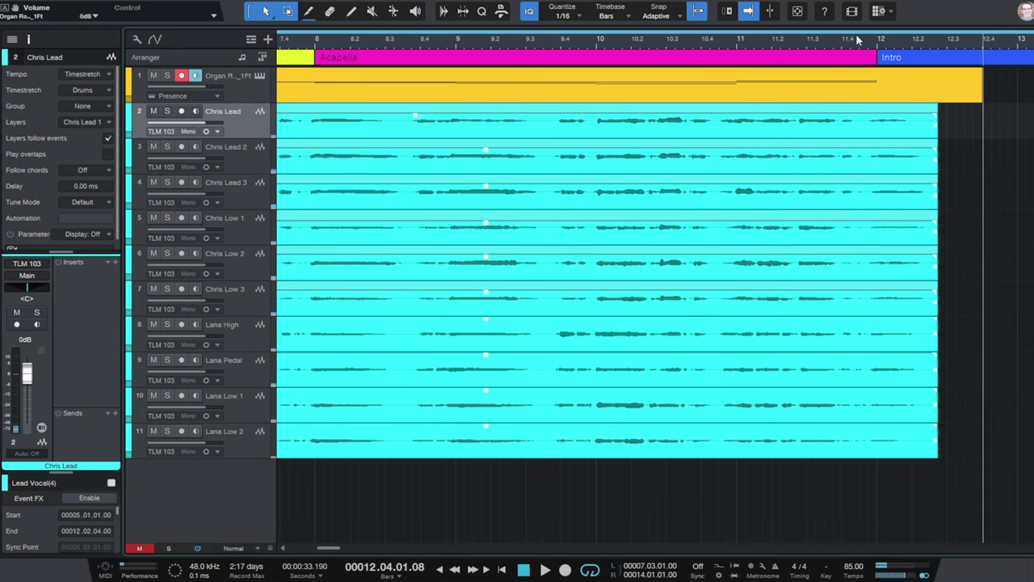
Split all ten vocal events at 7.03.03.00 and delete the silent sections before the split.
{"action": "scroll", "coordinate": [855, 33], "scroll_direction": "down", "scroll_amount": 3}
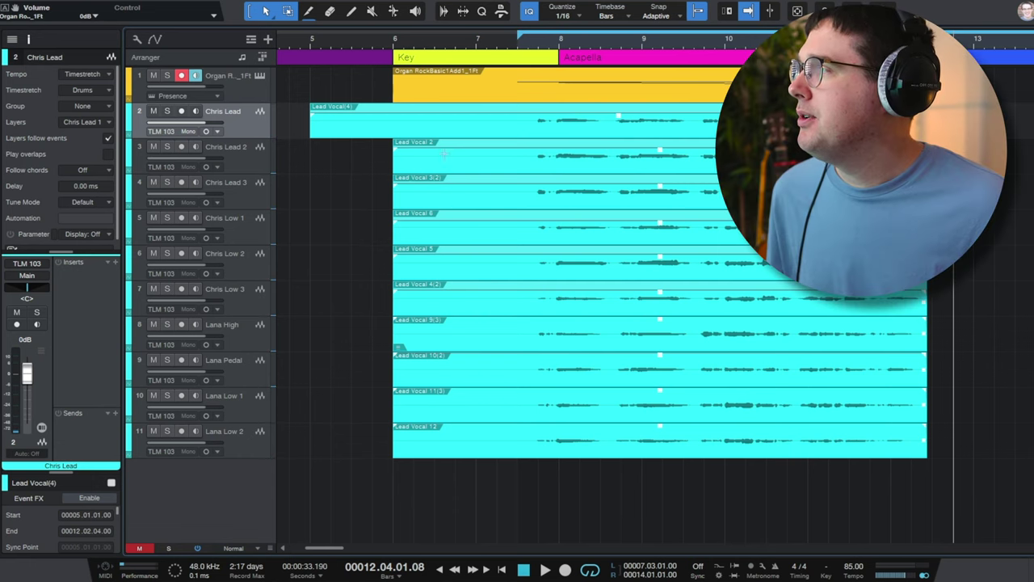
{"action": "left_click_drag", "start_coordinate": [295, 105], "coordinate": [603, 466]}
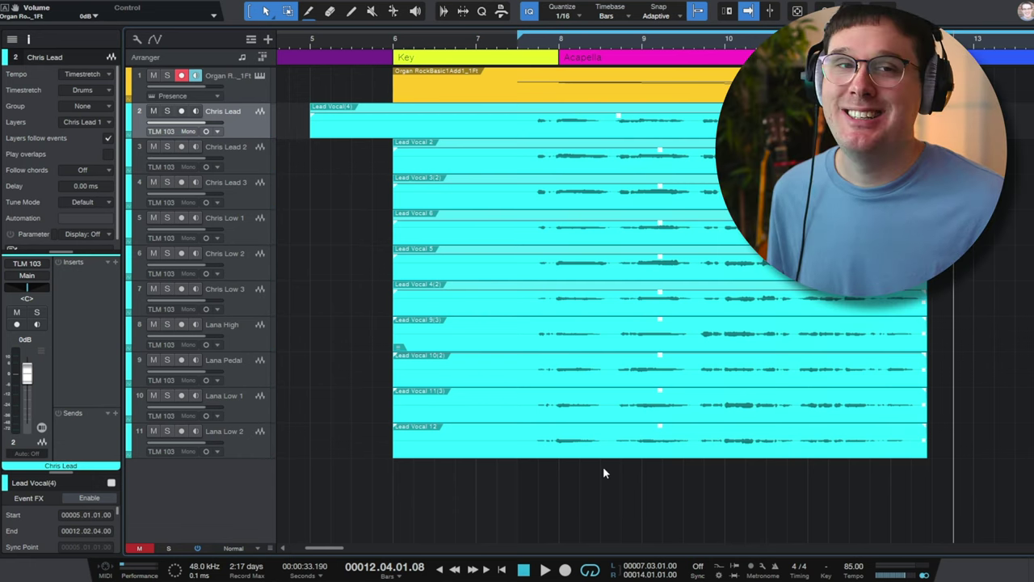
{"action": "key", "text": "3"}
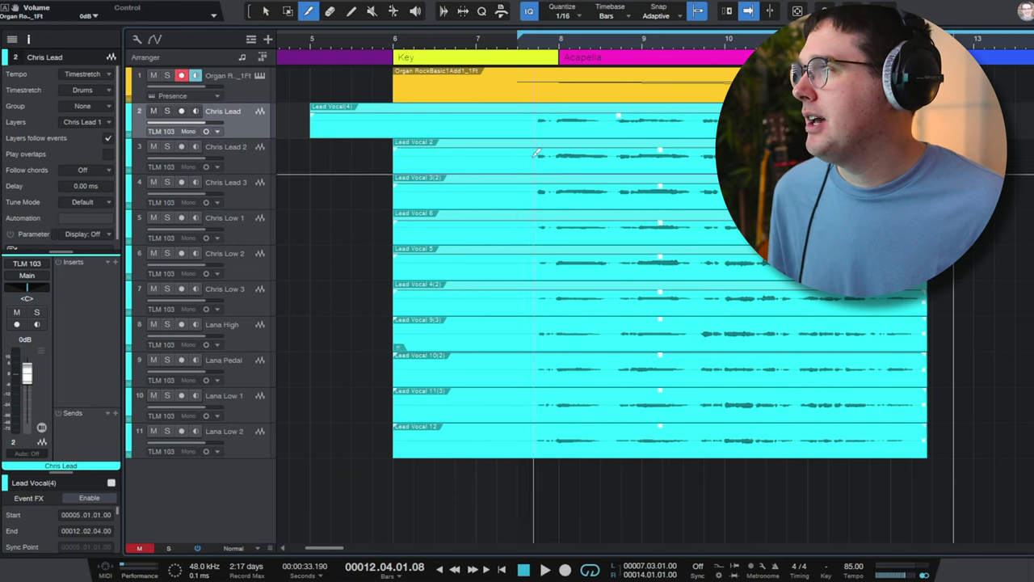
{"action": "left_click", "coordinate": [531, 115]}
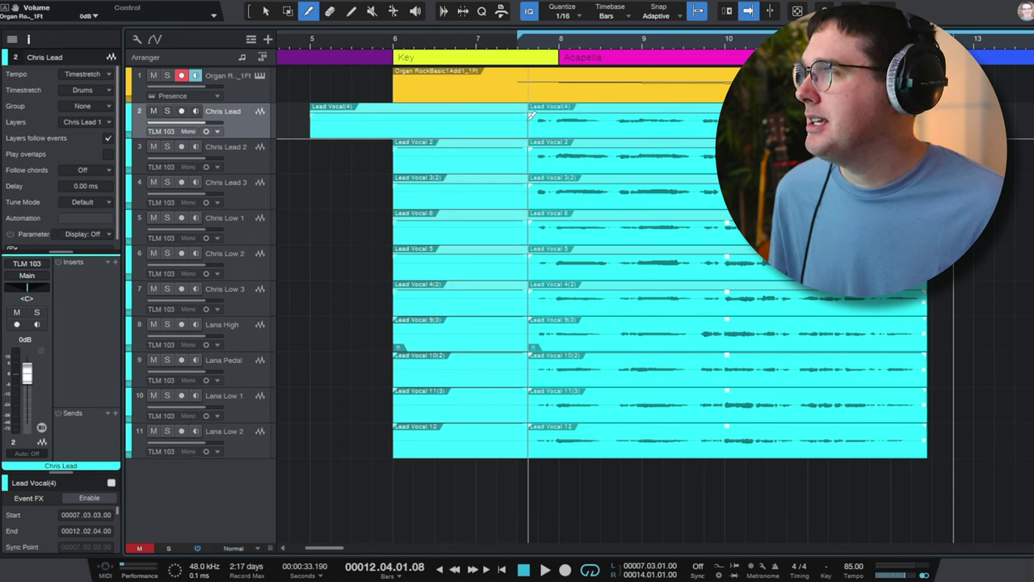
{"action": "key", "text": "1"}
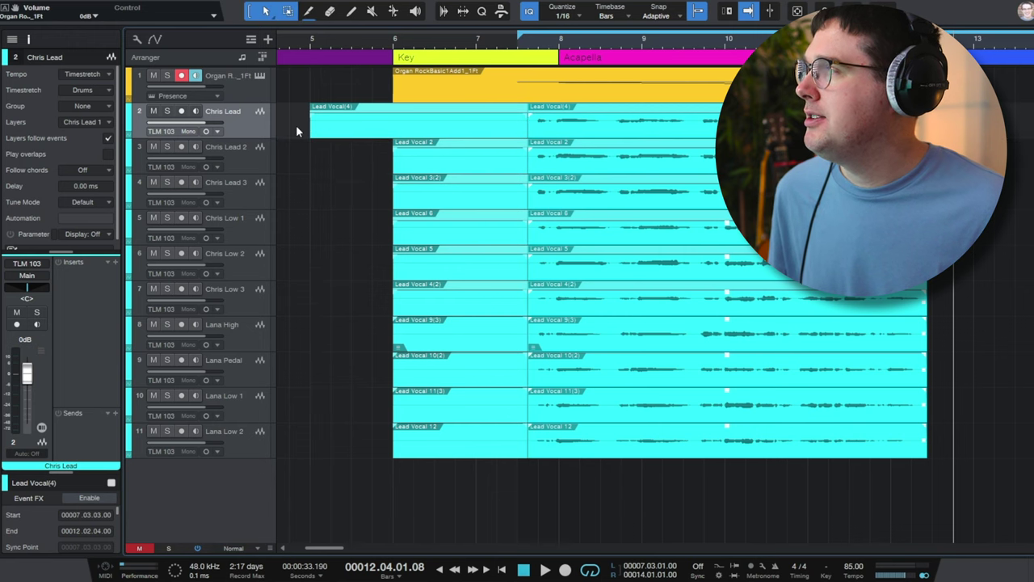
{"action": "left_click_drag", "start_coordinate": [297, 127], "coordinate": [496, 452]}
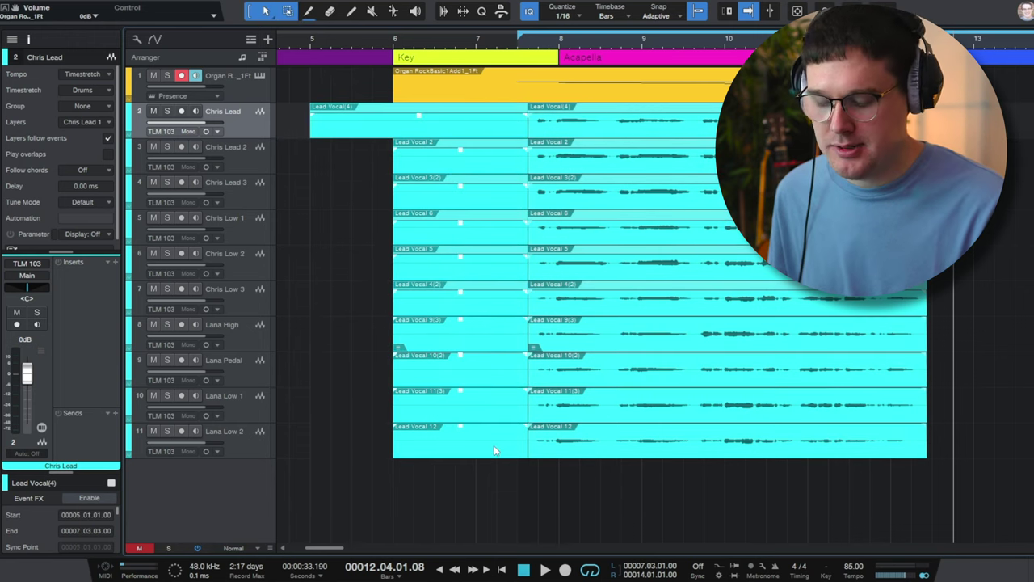
{"action": "key", "text": "Delete"}
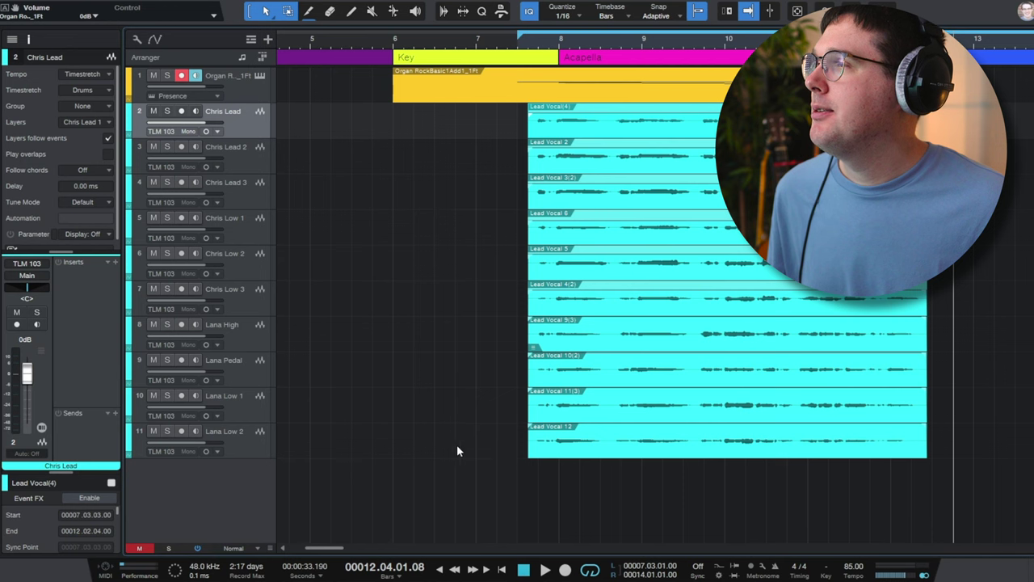
Apply a 12 ms fade-in to all ten vocal events and trim their starts to 7.03.04.32.
{"action": "left_click_drag", "start_coordinate": [477, 103], "coordinate": [619, 436]}
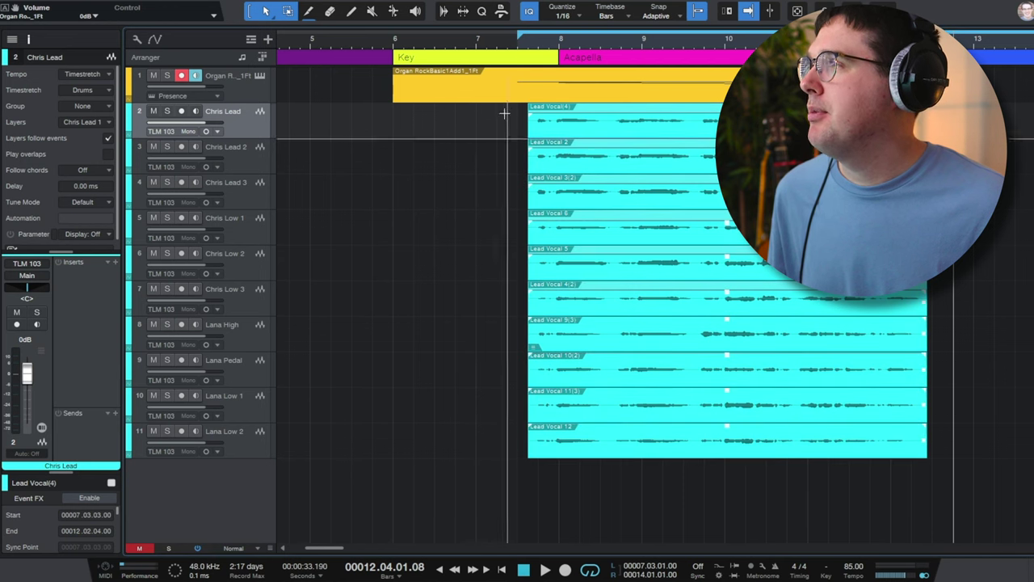
{"action": "left_click_drag", "start_coordinate": [525, 46], "coordinate": [523, 93]}
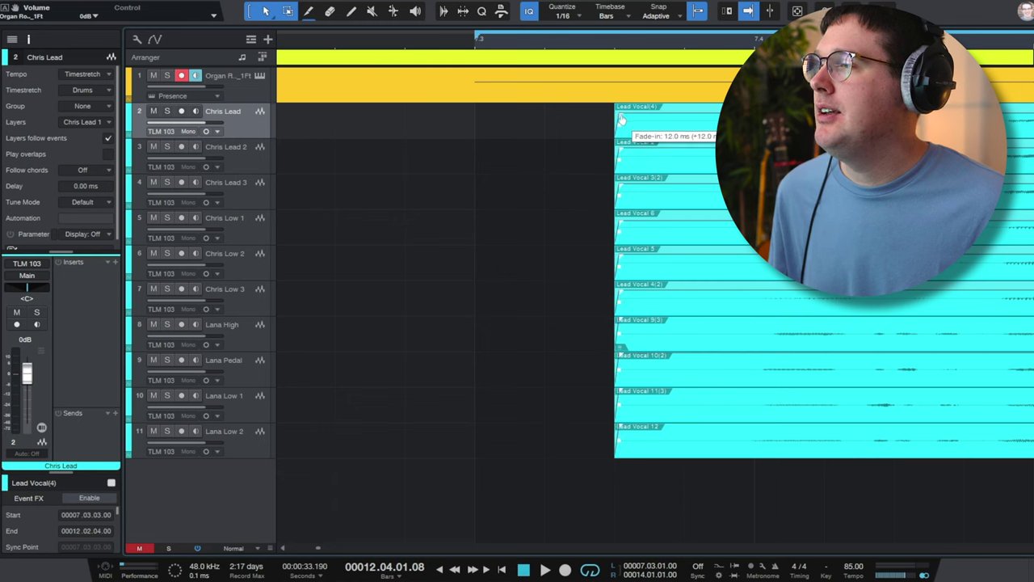
{"action": "left_click_drag", "start_coordinate": [613, 208], "coordinate": [704, 204]}
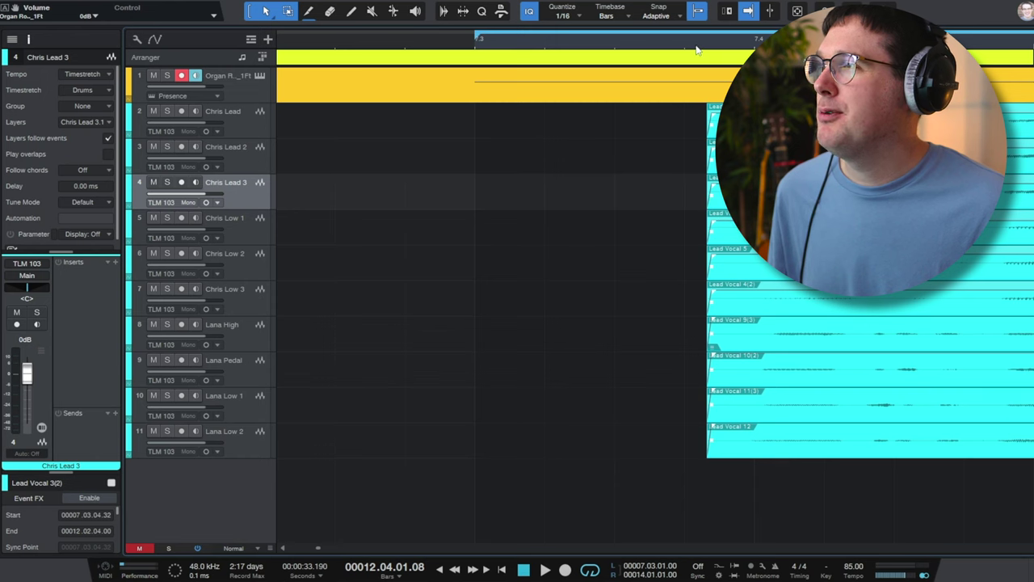
{"action": "left_click_drag", "start_coordinate": [700, 50], "coordinate": [698, 14]}
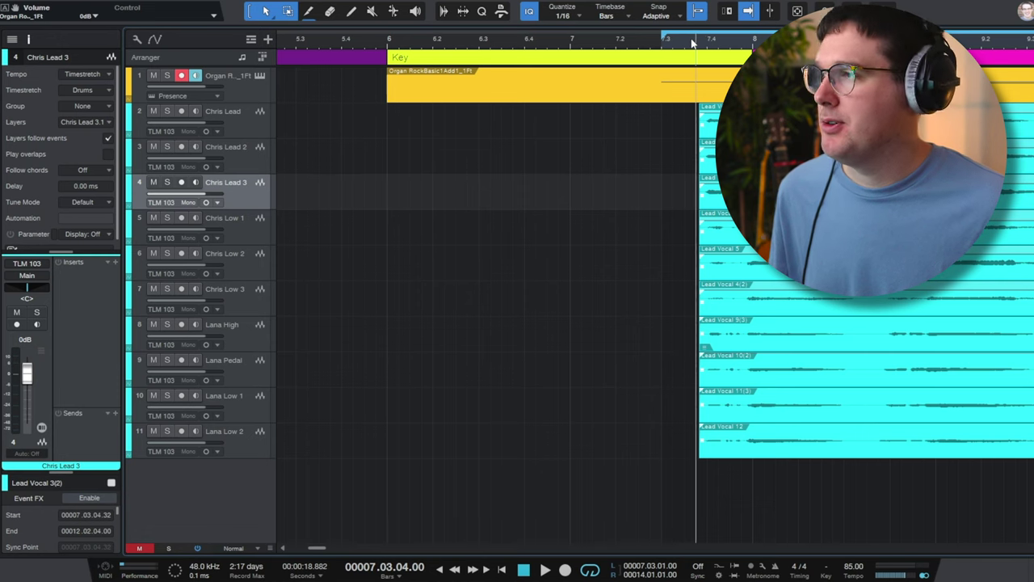
{"action": "scroll", "coordinate": [615, 98], "scroll_direction": "right", "scroll_amount": 5}
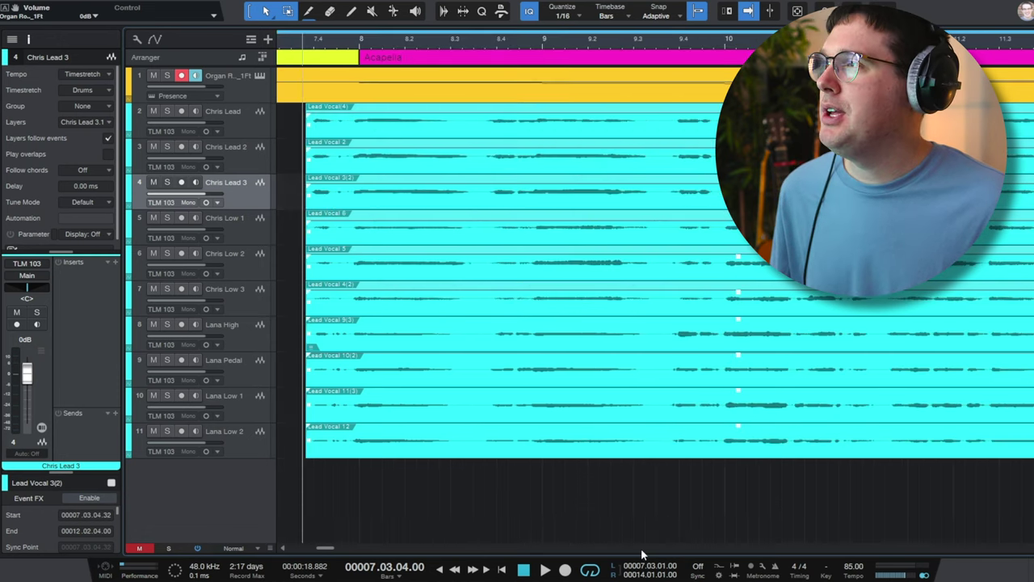
Play the trimmed vocal stack from 7.03.01.00 through its ending in bar 12.
{"action": "scroll", "coordinate": [611, 43], "scroll_direction": "down", "scroll_amount": 3}
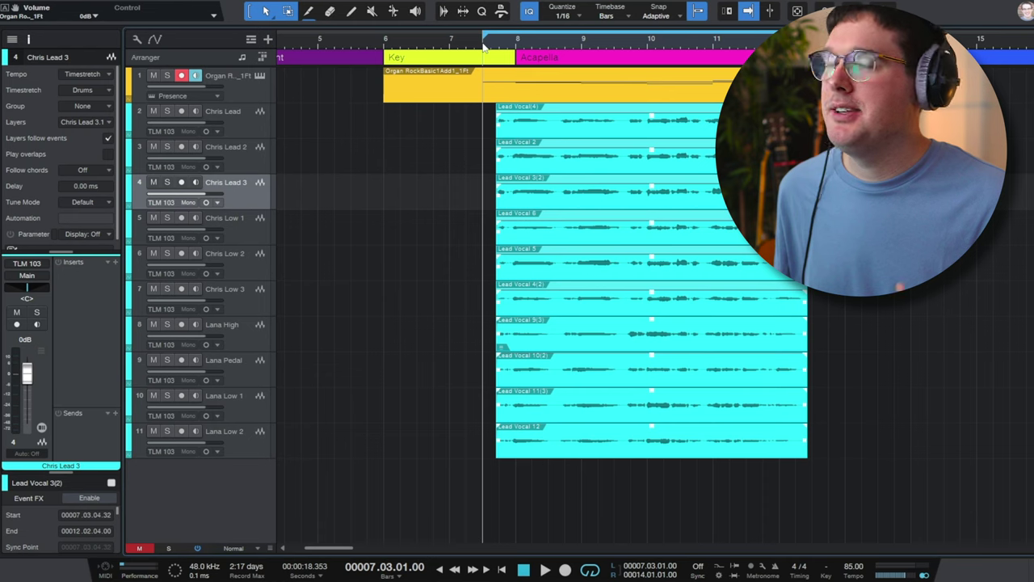
{"action": "left_click", "coordinate": [483, 40]}
{"action": "key", "text": "space"}
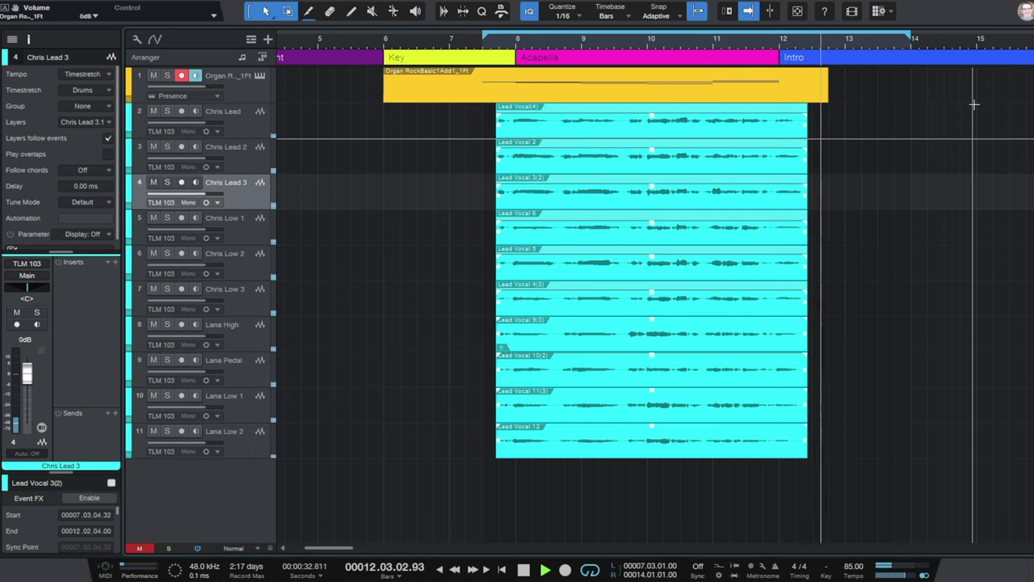
{"action": "key", "text": "space"}
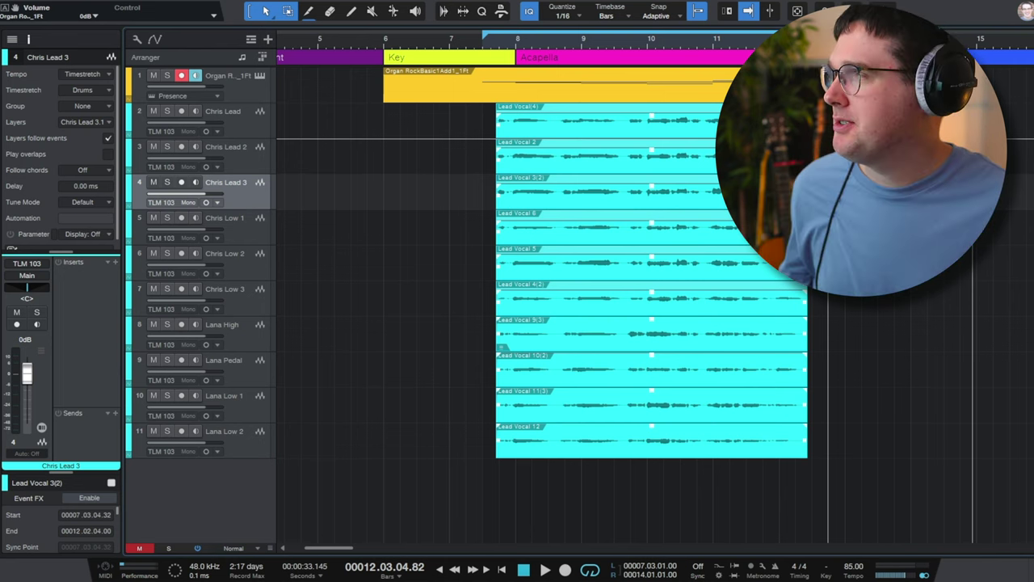
Open the lead vocal event on track 2 for editing in Melodyne and enlarge the note editor.
{"action": "left_click", "coordinate": [624, 128]}
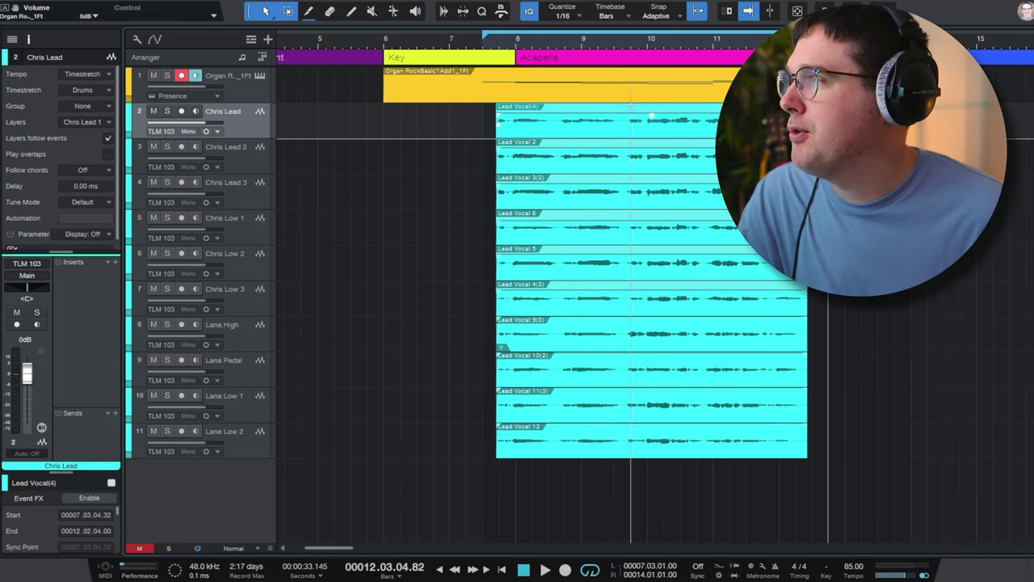
{"action": "right_click", "coordinate": [675, 125]}
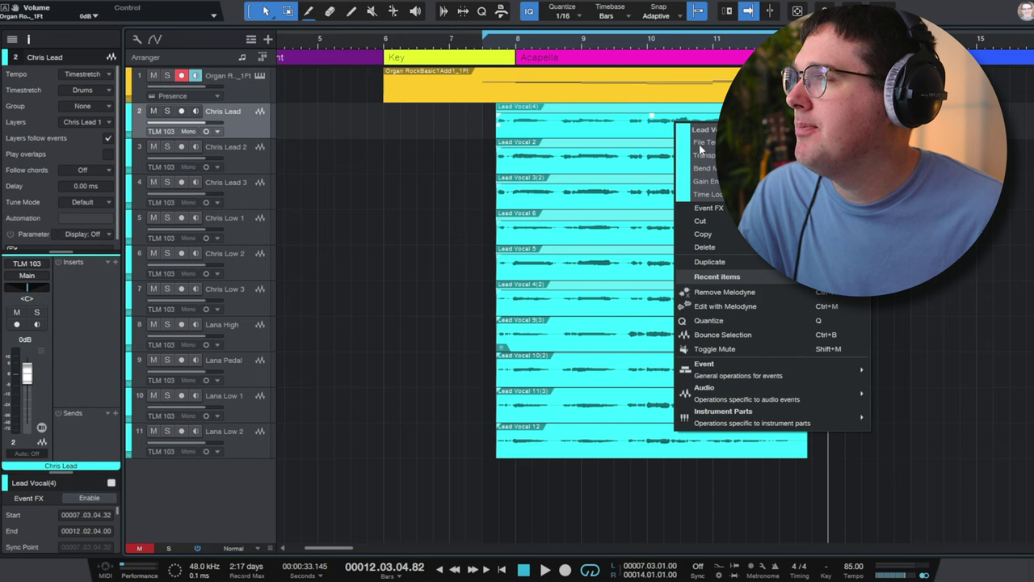
{"action": "left_click", "coordinate": [733, 310]}
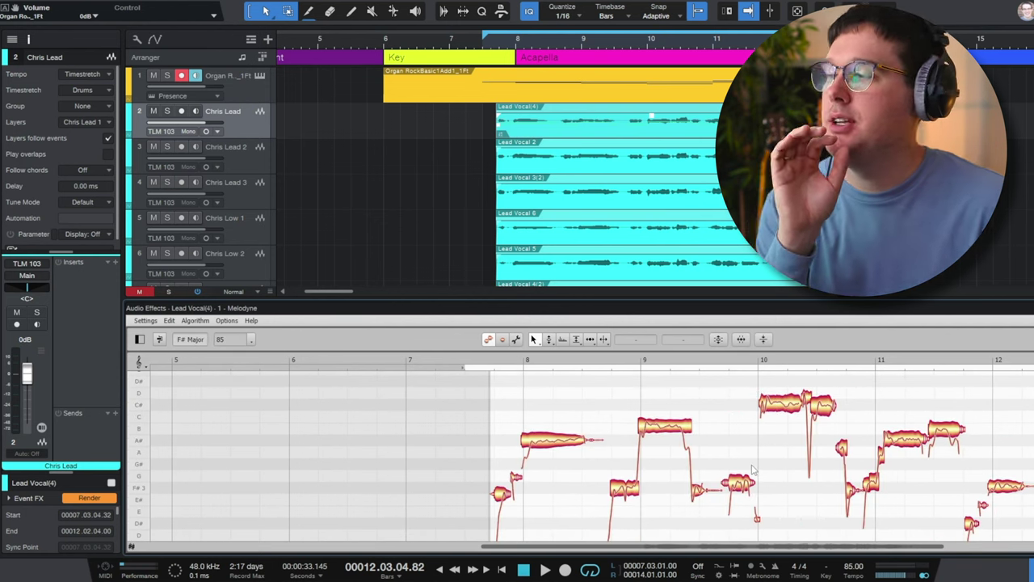
{"action": "scroll", "coordinate": [751, 463], "scroll_direction": "down", "scroll_amount": 1}
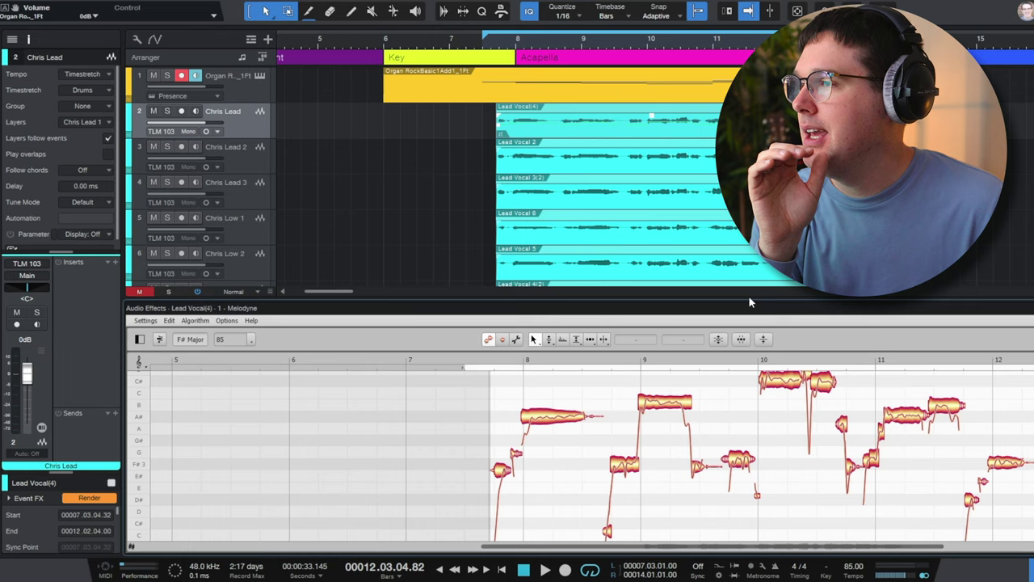
{"action": "left_click_drag", "start_coordinate": [749, 302], "coordinate": [748, 243]}
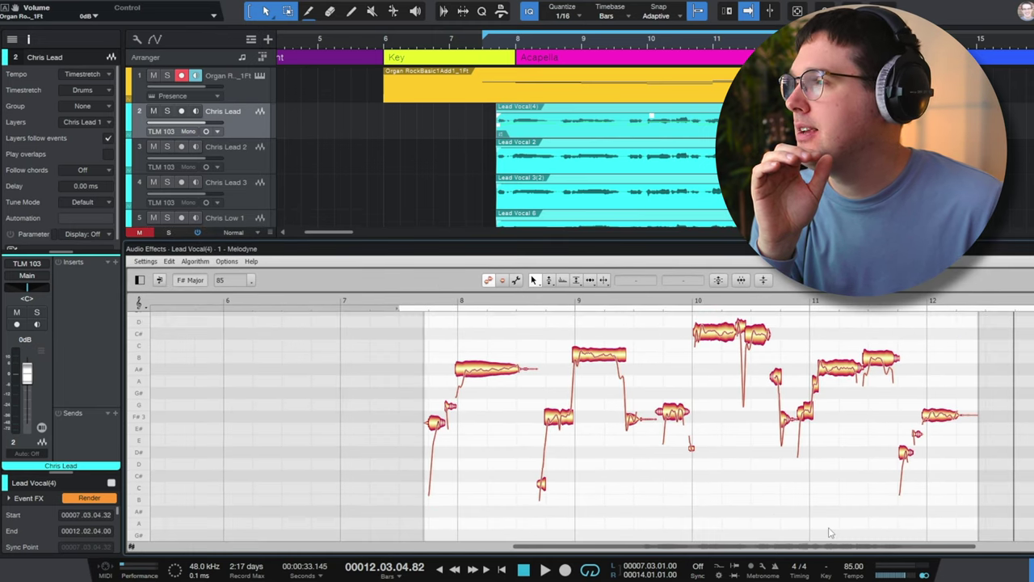
Solo the lead vocal on track 2 and play it in Melodyne from before bar 8, replaying the phrase late in bar 11.
{"action": "key", "text": "s"}
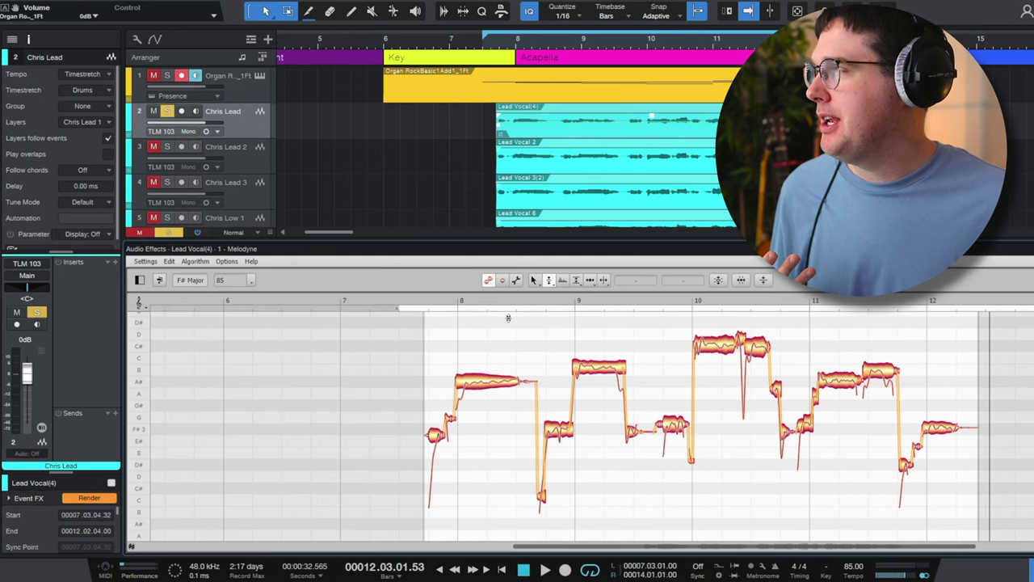
{"action": "left_click", "coordinate": [410, 307]}
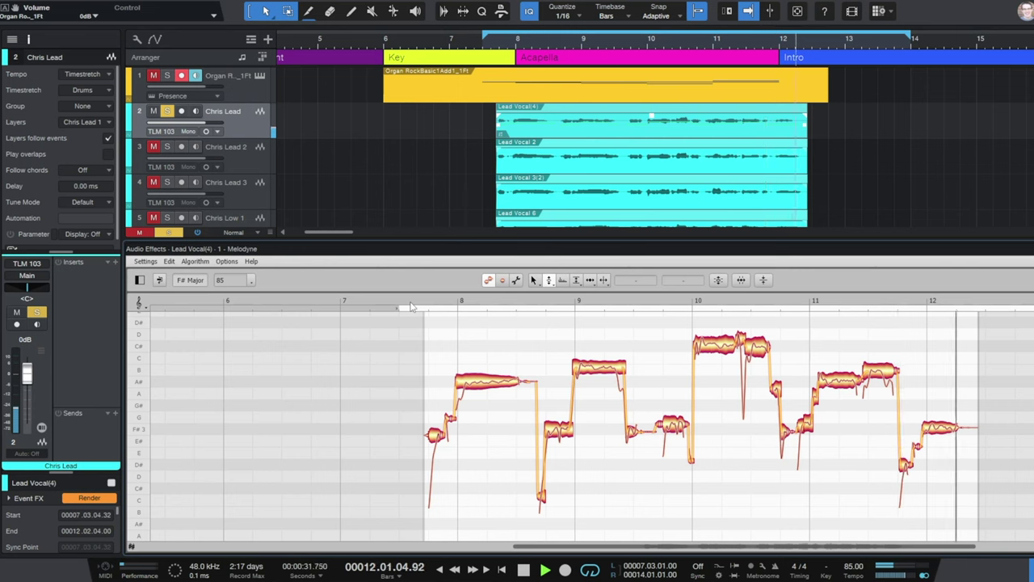
{"action": "key", "text": "space"}
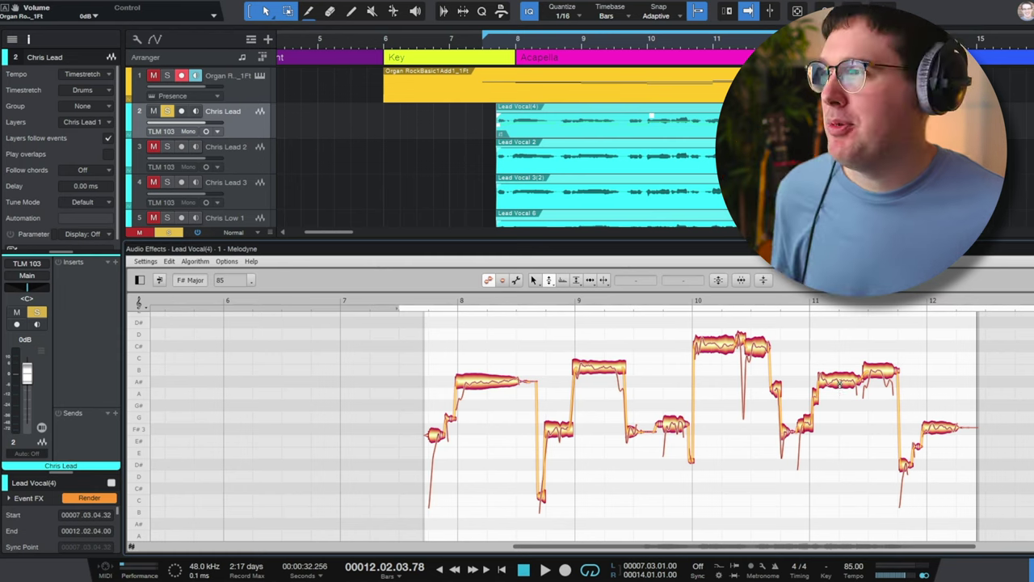
{"action": "left_click", "coordinate": [902, 303]}
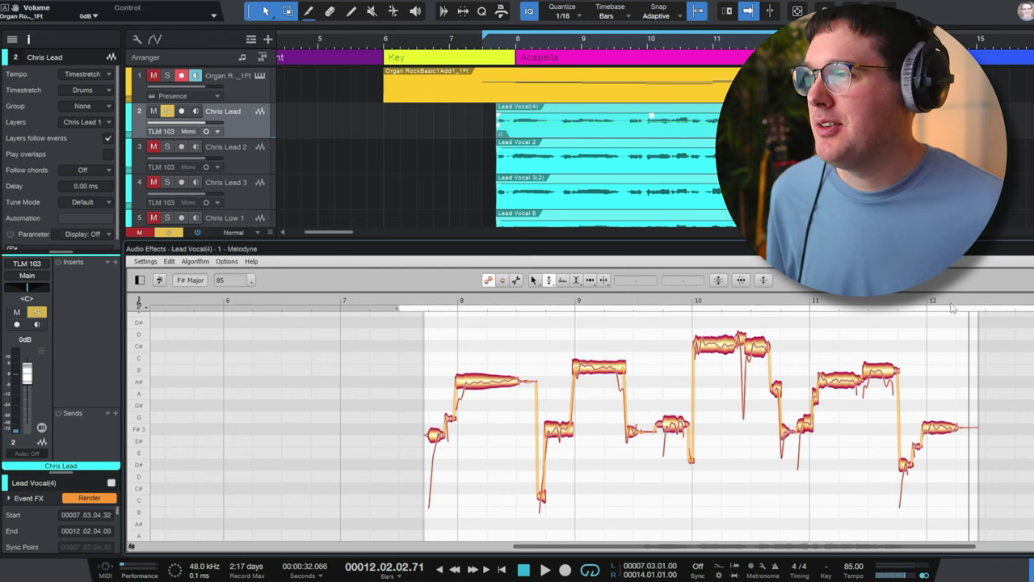
Choose Melodyne's Note Separation tool and split the long B note around bar 11 beat 3, auditioning that passage.
{"action": "left_click_drag", "start_coordinate": [891, 303], "coordinate": [889, 338]}
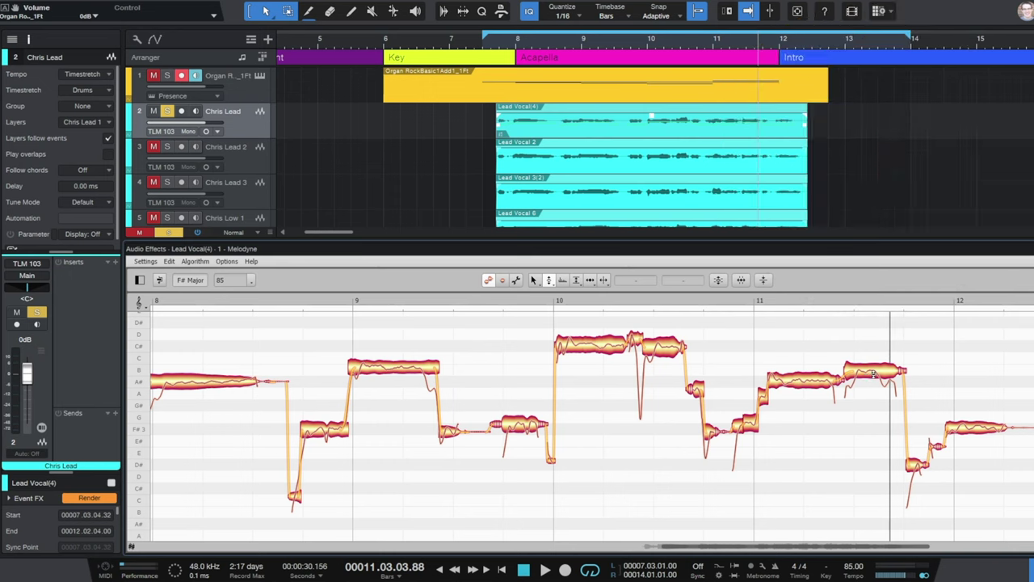
{"action": "right_click", "coordinate": [855, 374]}
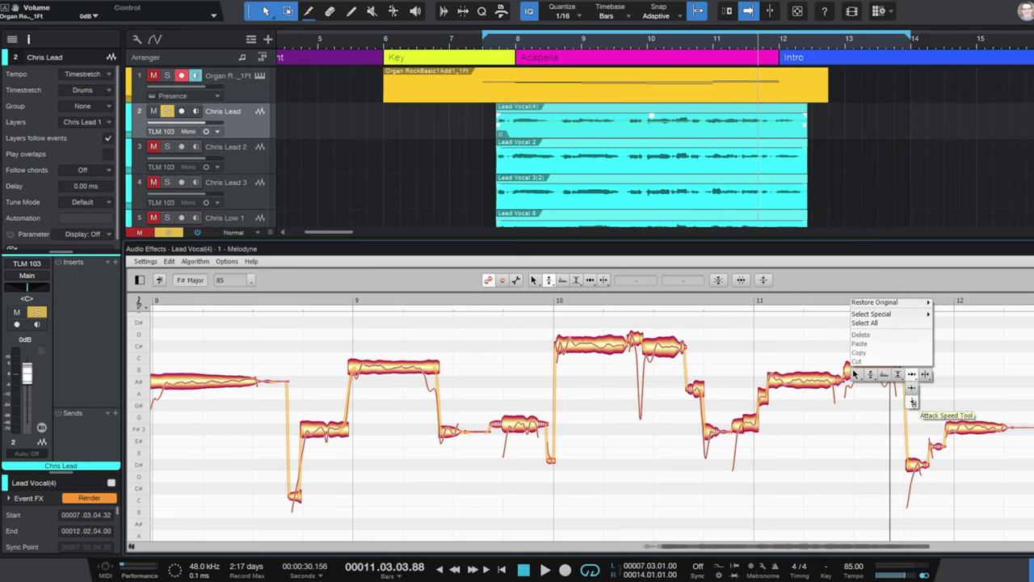
{"action": "left_click", "coordinate": [912, 389]}
{"action": "right_click", "coordinate": [918, 382]}
{"action": "left_click", "coordinate": [932, 367]}
{"action": "right_click", "coordinate": [929, 378]}
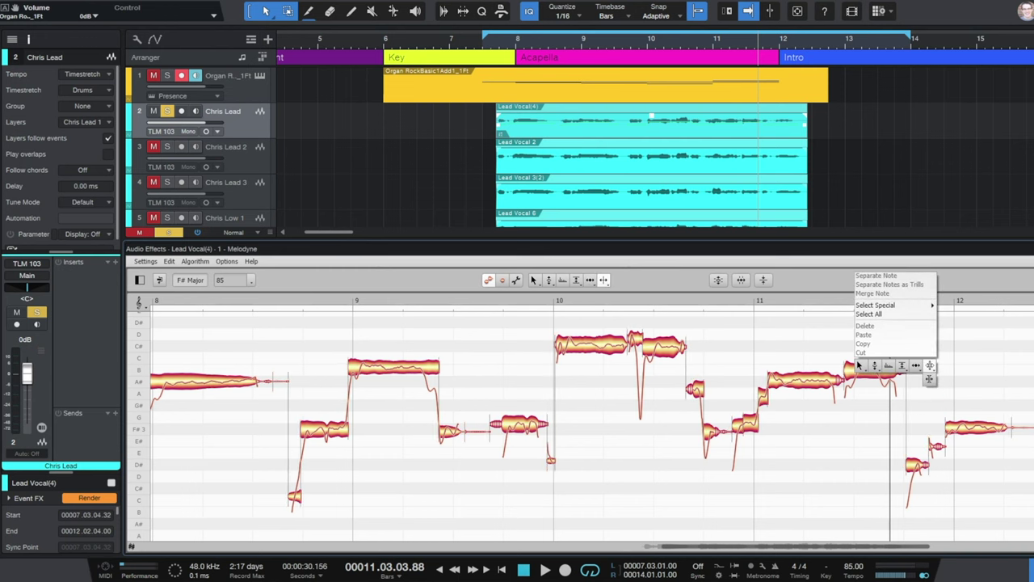
{"action": "left_click", "coordinate": [929, 366]}
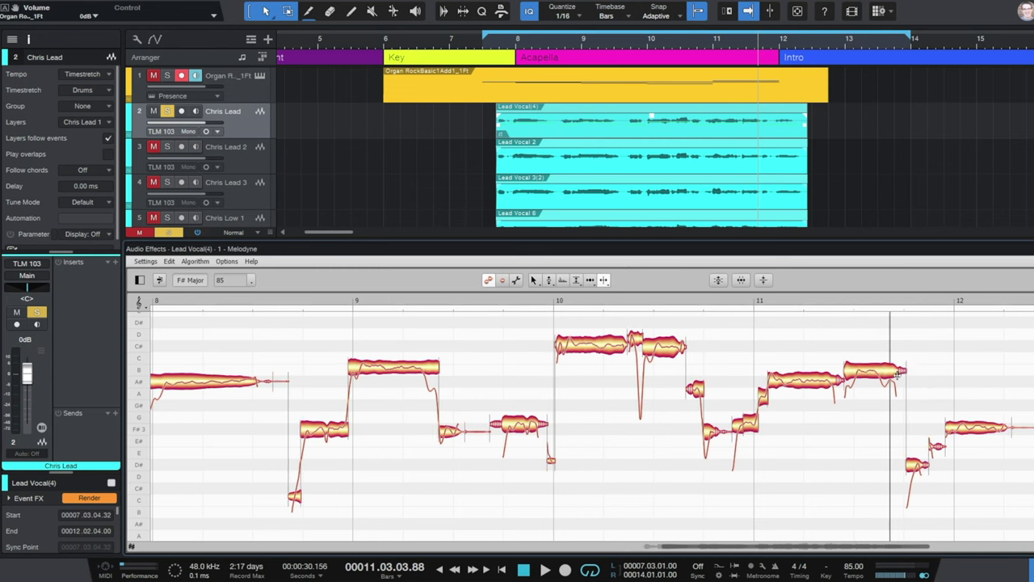
{"action": "left_click", "coordinate": [839, 304]}
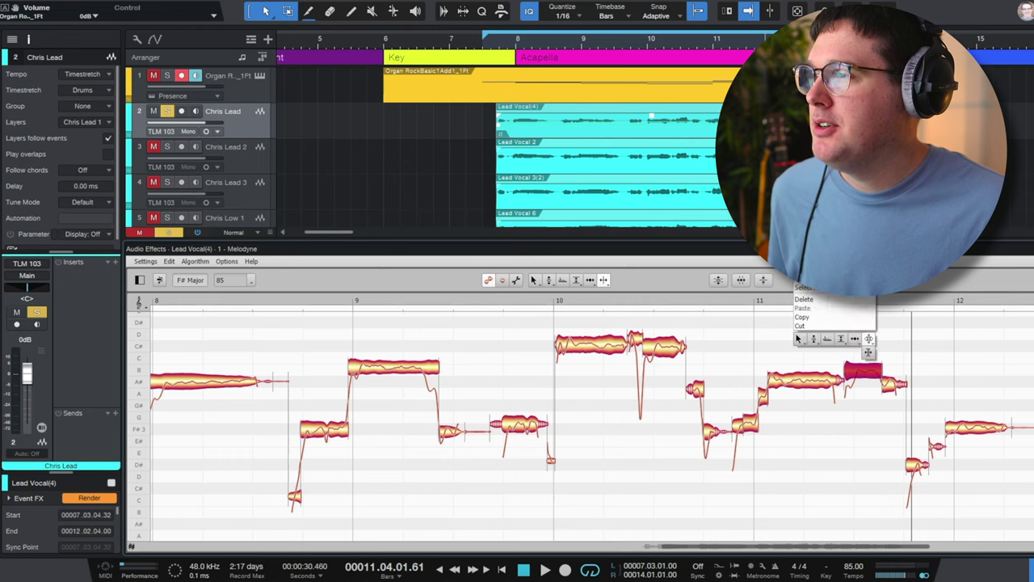
Choose Melodyne's Pitch Tool, select the short A# note after the split late in bar 11 and cue playback earlier in that bar.
{"action": "right_click", "coordinate": [736, 333]}
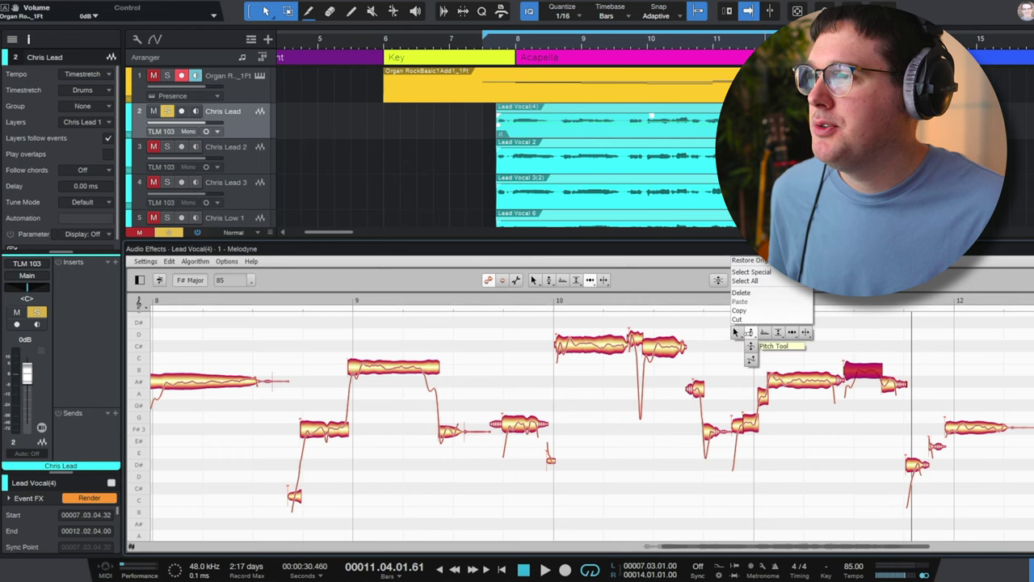
{"action": "left_click", "coordinate": [750, 332]}
{"action": "left_click", "coordinate": [890, 382]}
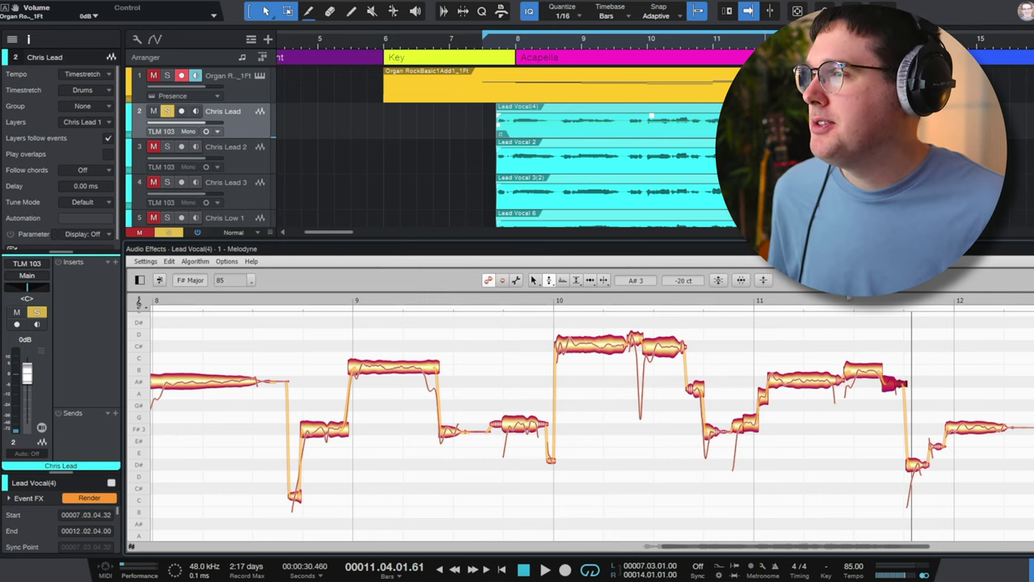
{"action": "left_click", "coordinate": [829, 310]}
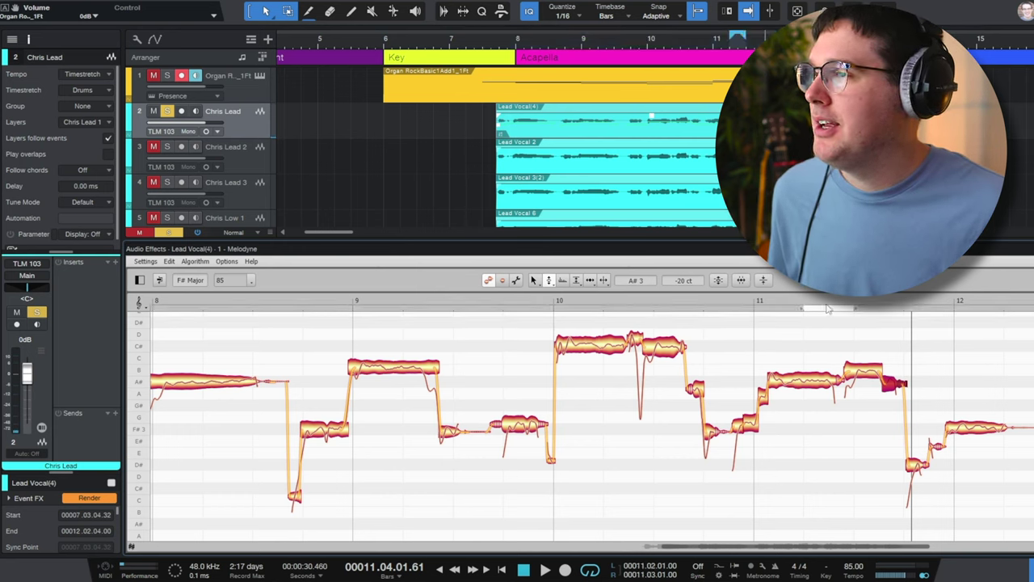
Correct the pitch of all lead vocal notes with Pitch Center at 40 % and Pitch Drift at 0 %, and play the vocal through.
{"action": "scroll", "coordinate": [818, 313], "scroll_direction": "down", "scroll_amount": 4}
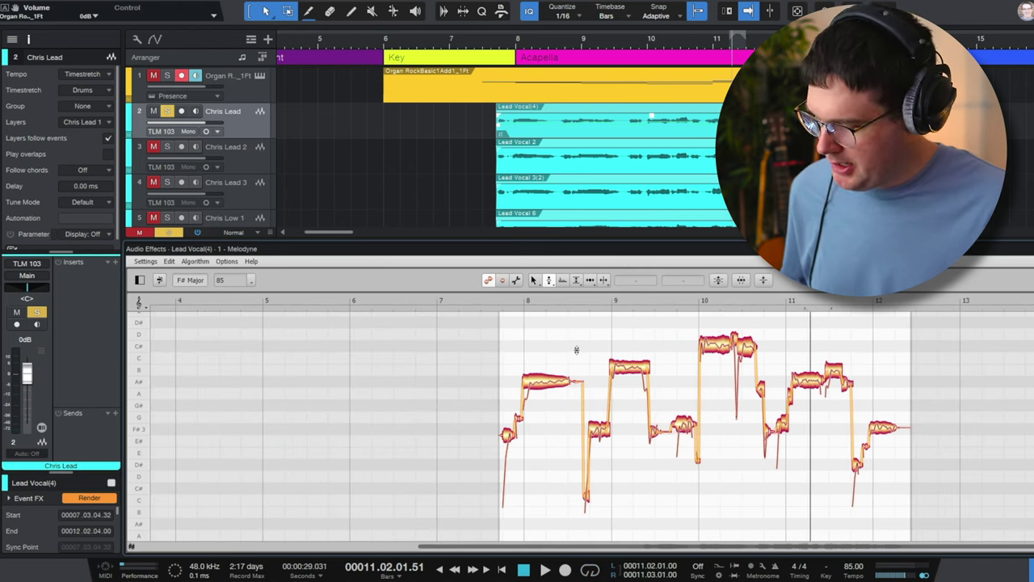
{"action": "key", "text": "ctrl+a"}
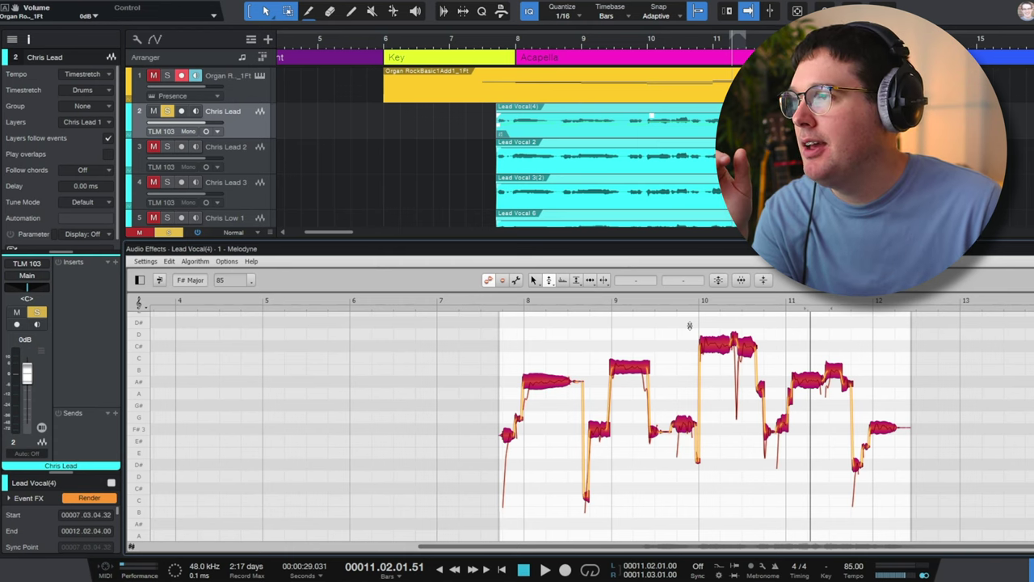
{"action": "left_click", "coordinate": [715, 285]}
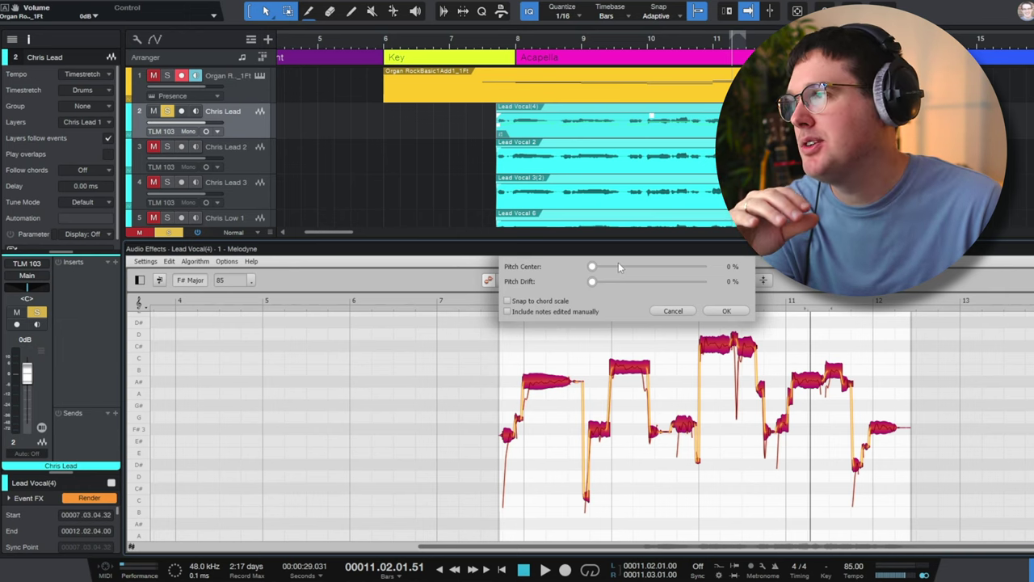
{"action": "left_click_drag", "start_coordinate": [618, 265], "coordinate": [729, 281]}
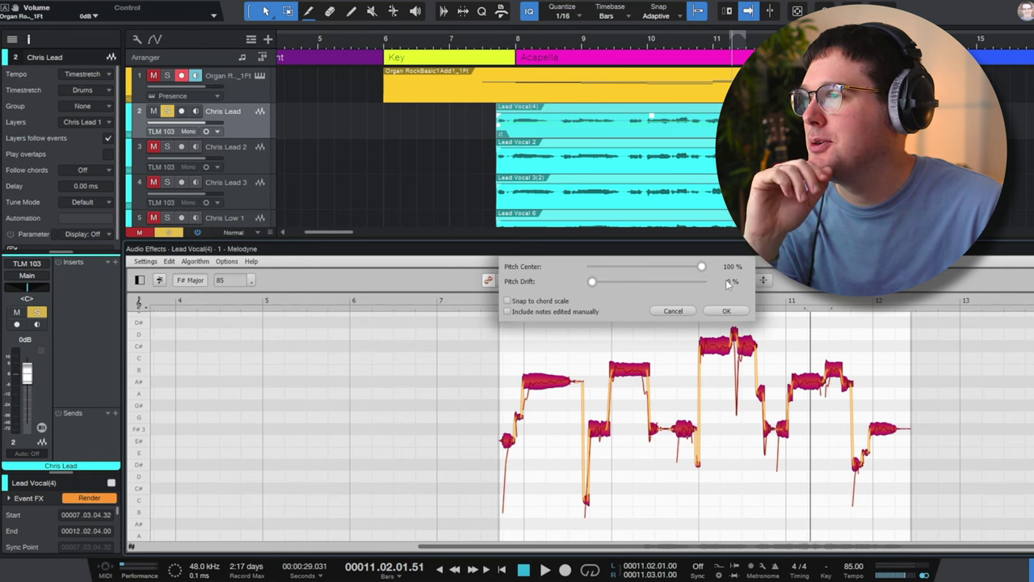
{"action": "left_click_drag", "start_coordinate": [702, 278], "coordinate": [667, 275]}
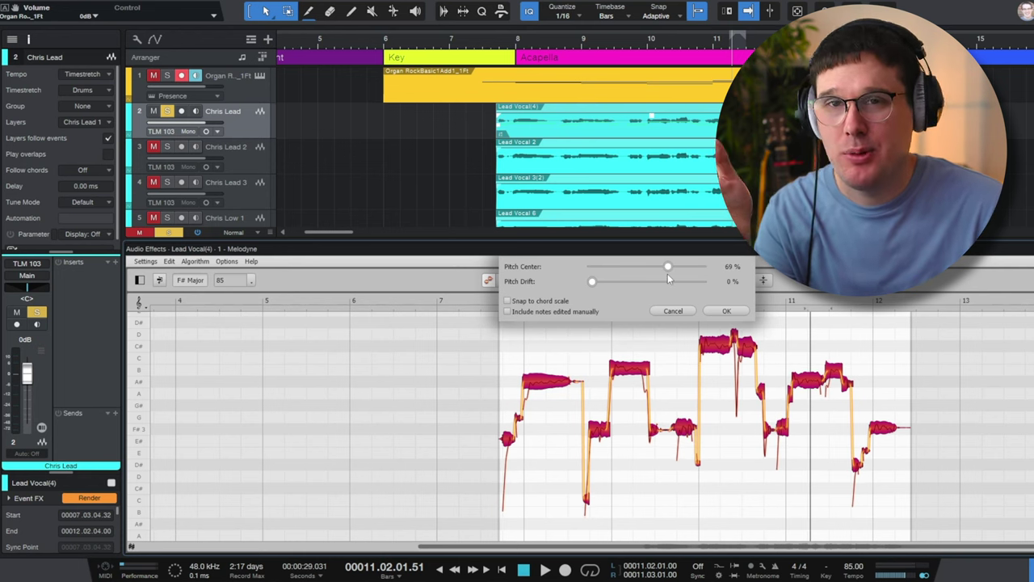
{"action": "left_click_drag", "start_coordinate": [668, 273], "coordinate": [667, 273]}
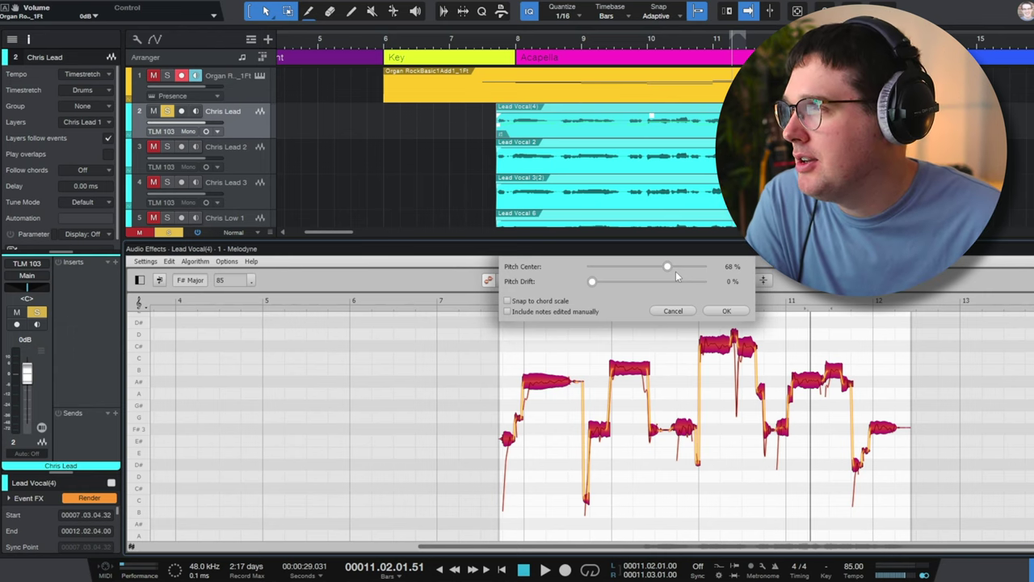
{"action": "left_click", "coordinate": [636, 268]}
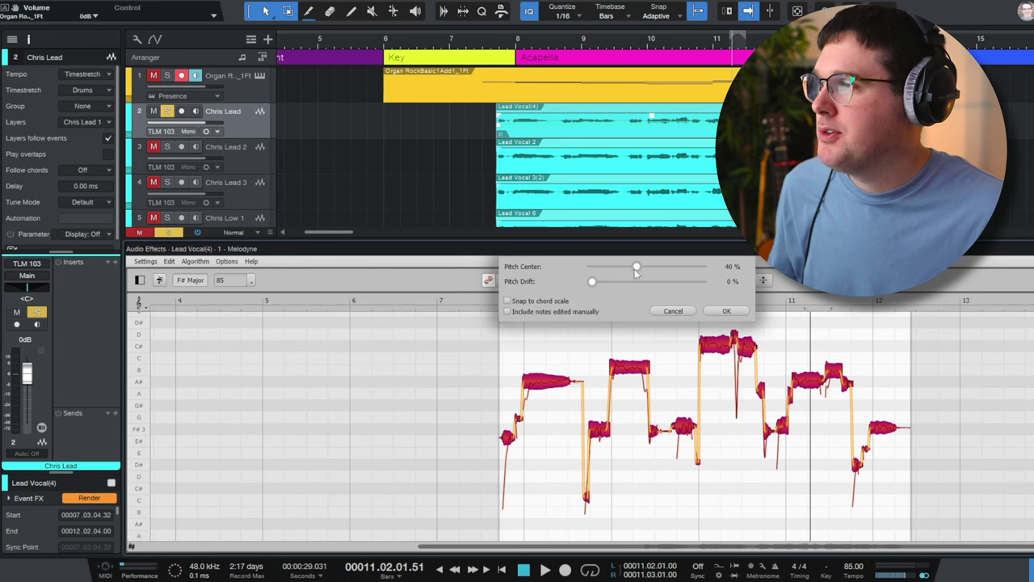
{"action": "left_click", "coordinate": [725, 311]}
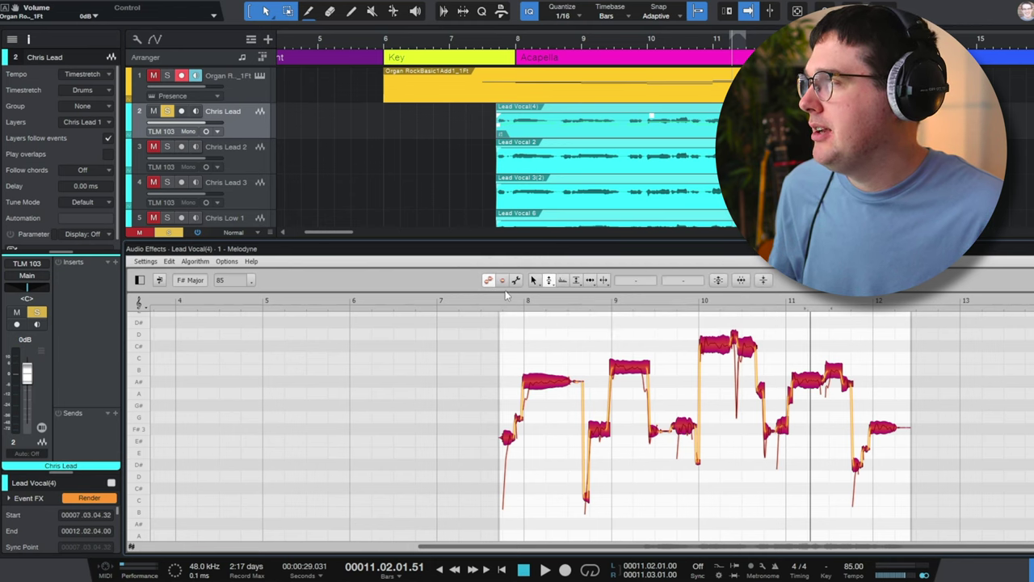
{"action": "left_click", "coordinate": [501, 301]}
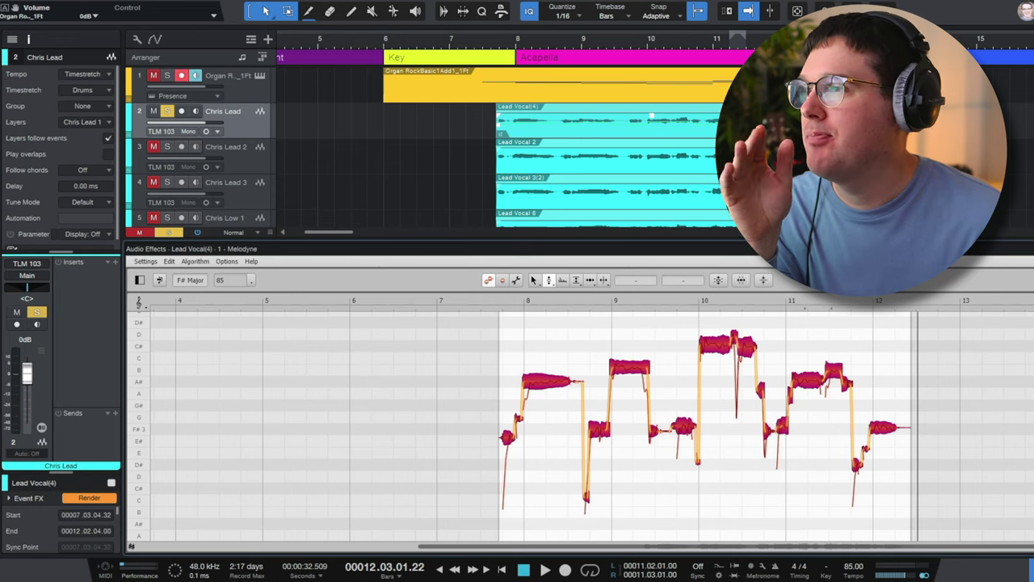
Close the lead vocal editor, solo the second lead vocal on track 3 and open its event in Melodyne.
{"action": "key", "text": "F2"}
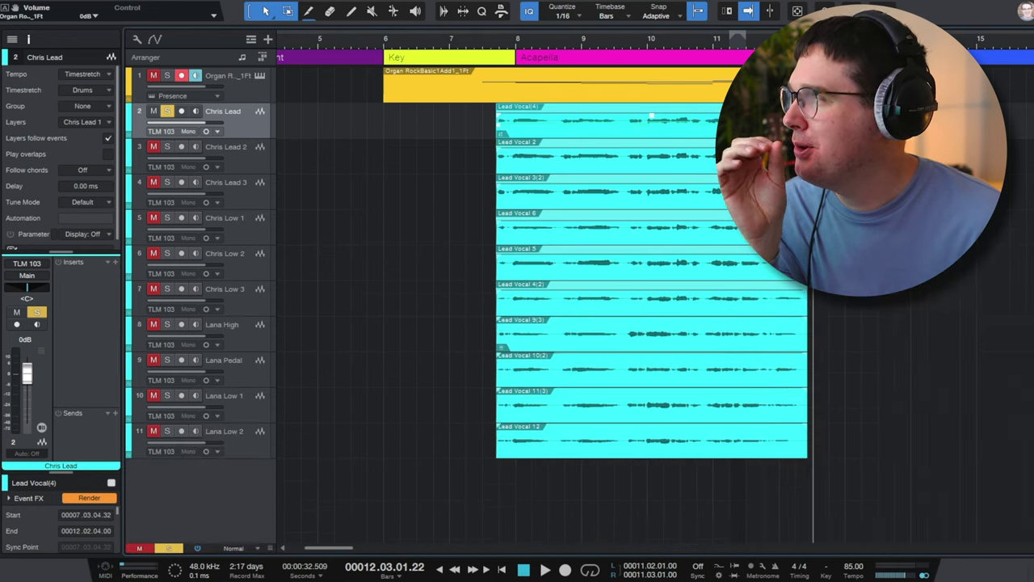
{"action": "left_click", "coordinate": [641, 165]}
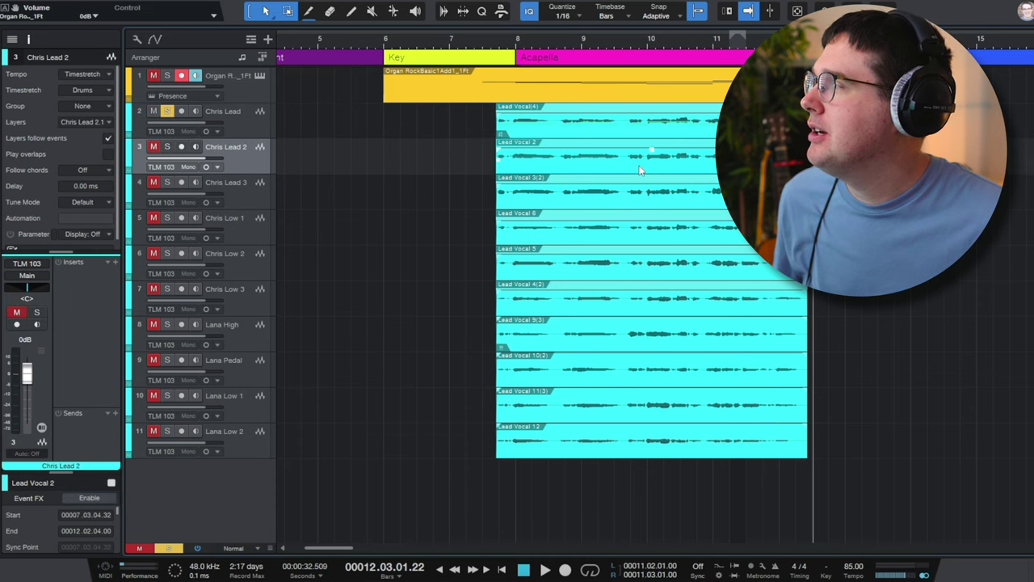
{"action": "key", "text": "s"}
{"action": "right_click", "coordinate": [639, 170]}
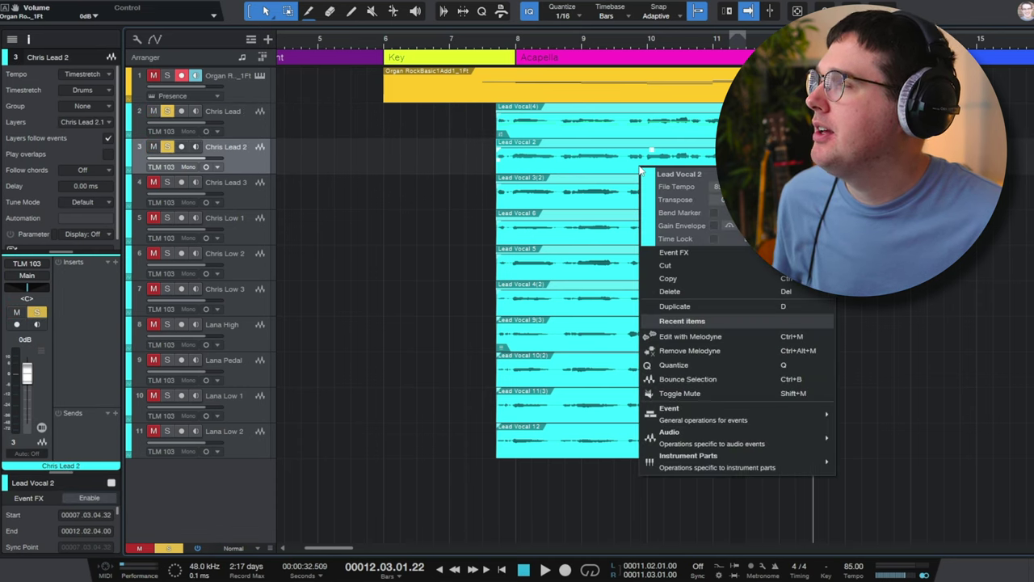
{"action": "left_click", "coordinate": [731, 335]}
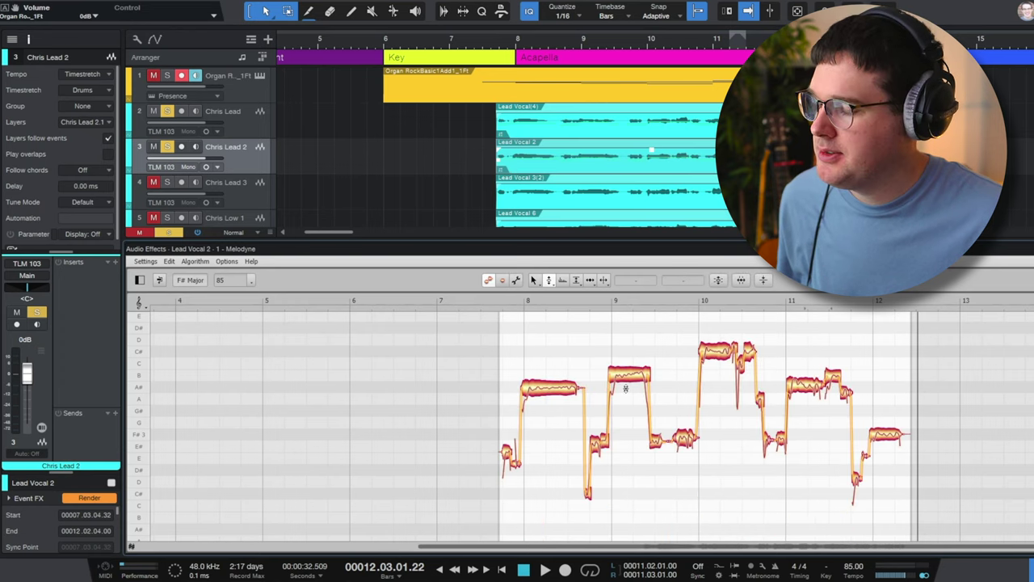
Correct the pitch of all notes in Lead Vocal 2 with Pitch Center at 46 % and Pitch Drift at 25 %.
{"action": "key", "text": "ctrl+a"}
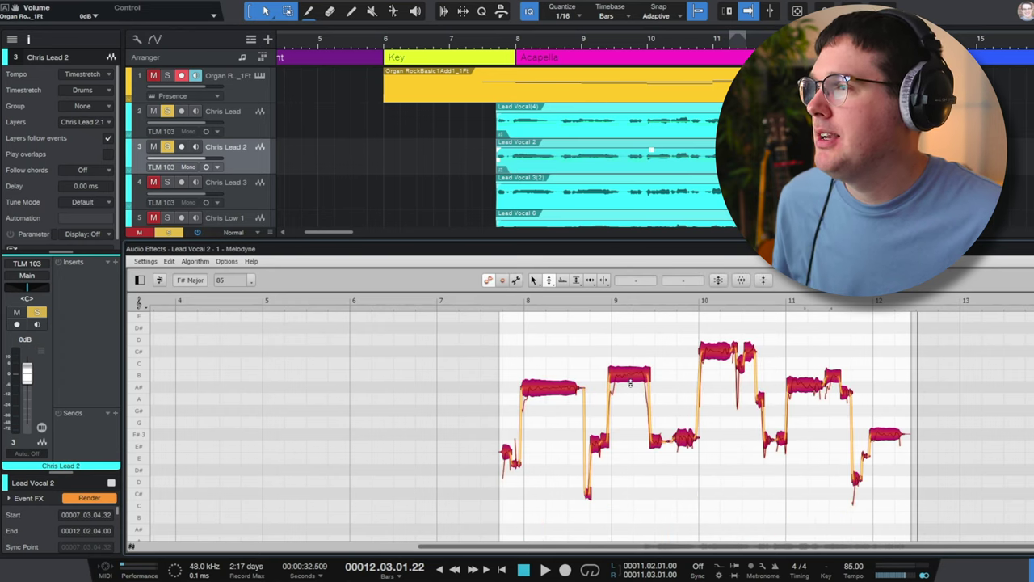
{"action": "left_click", "coordinate": [718, 280]}
{"action": "mouse_move", "coordinate": [640, 264]}
{"action": "left_mouse_down"}
{"action": "mouse_move", "coordinate": [629, 265]}
{"action": "mouse_move", "coordinate": [644, 270]}
{"action": "left_mouse_up"}
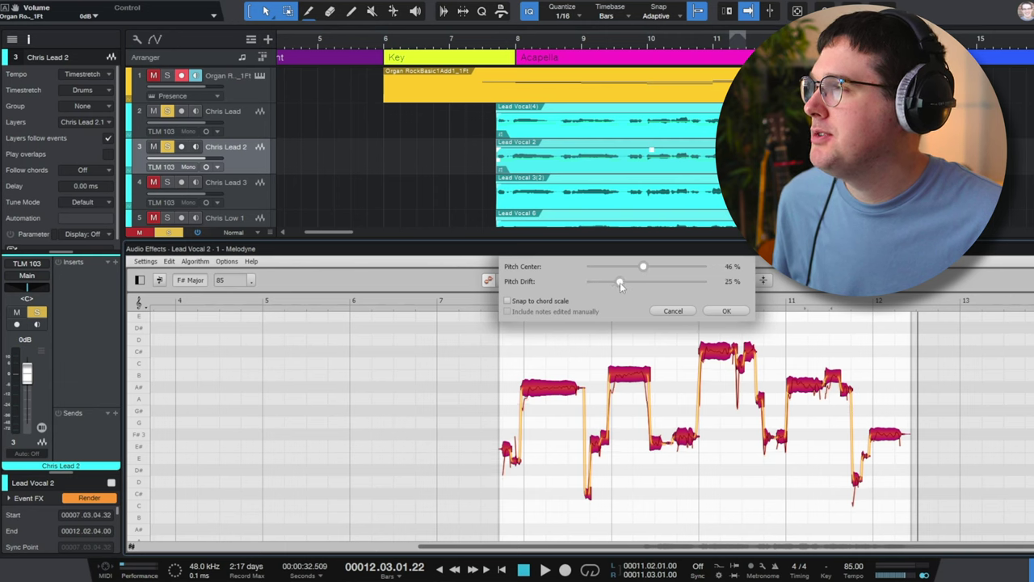
{"action": "left_click", "coordinate": [723, 312]}
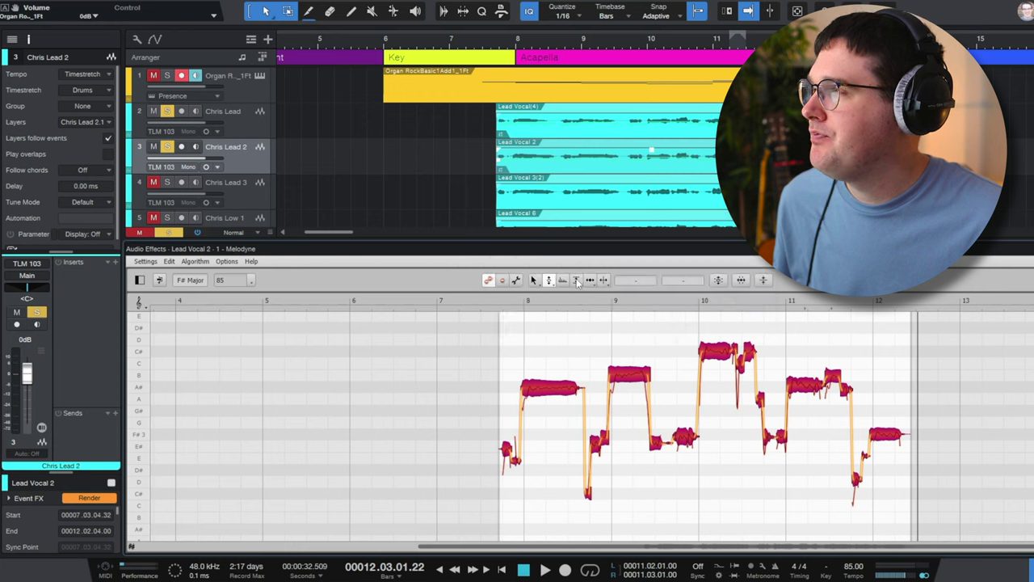
Play the two soloed lead vocals together from before bar 8 into bar 12.
{"action": "left_click", "coordinate": [487, 303]}
{"action": "key", "text": "space"}
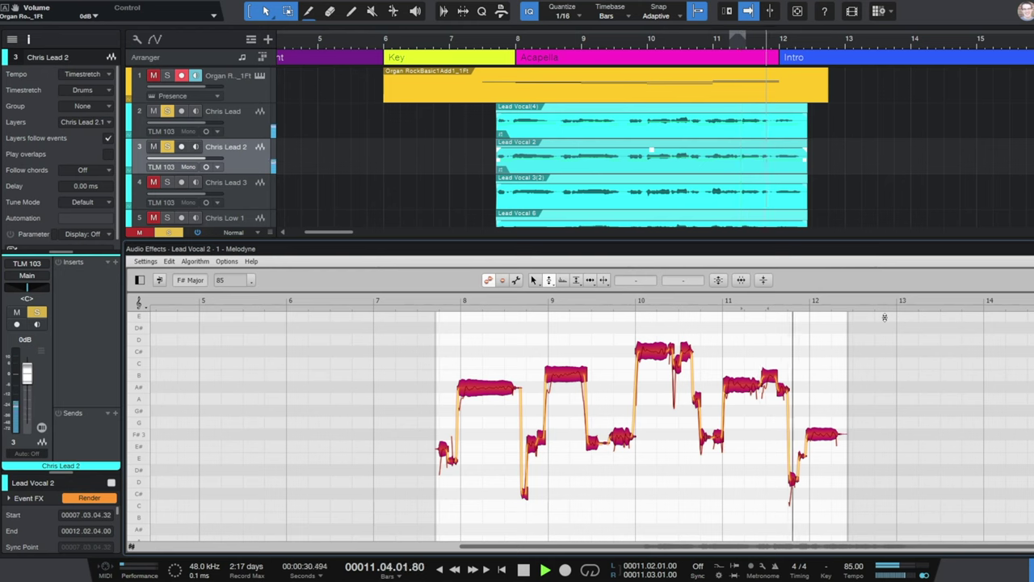
{"action": "key", "text": "space"}
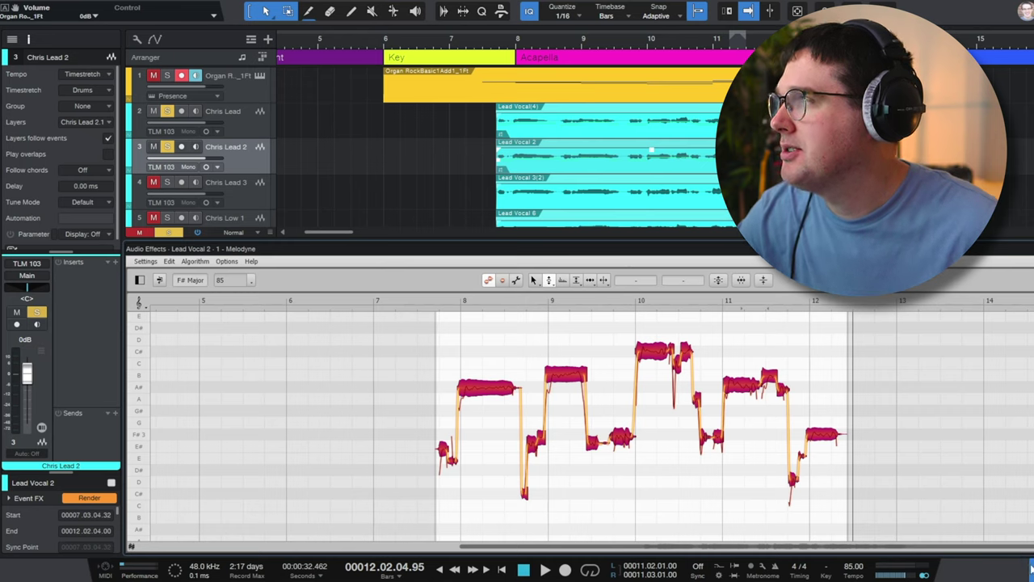
Close the Lead Vocal 2 editor and continue tuning the remaining vocal parts in Melodyne from track 4 onward, auditioning them with the earlier parts.
{"action": "left_click", "coordinate": [1031, 569]}
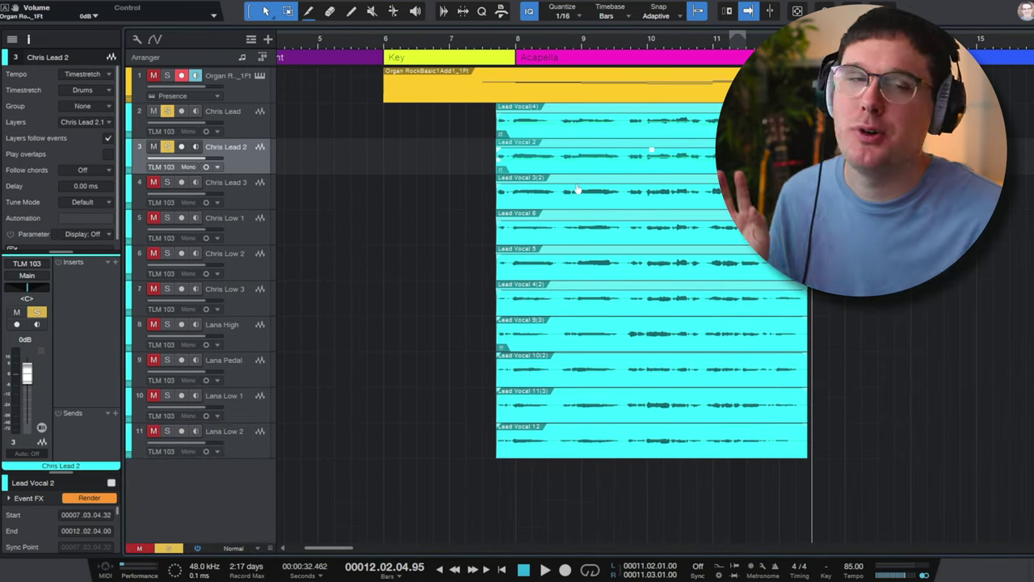
{"action": "double_click", "coordinate": [617, 194]}
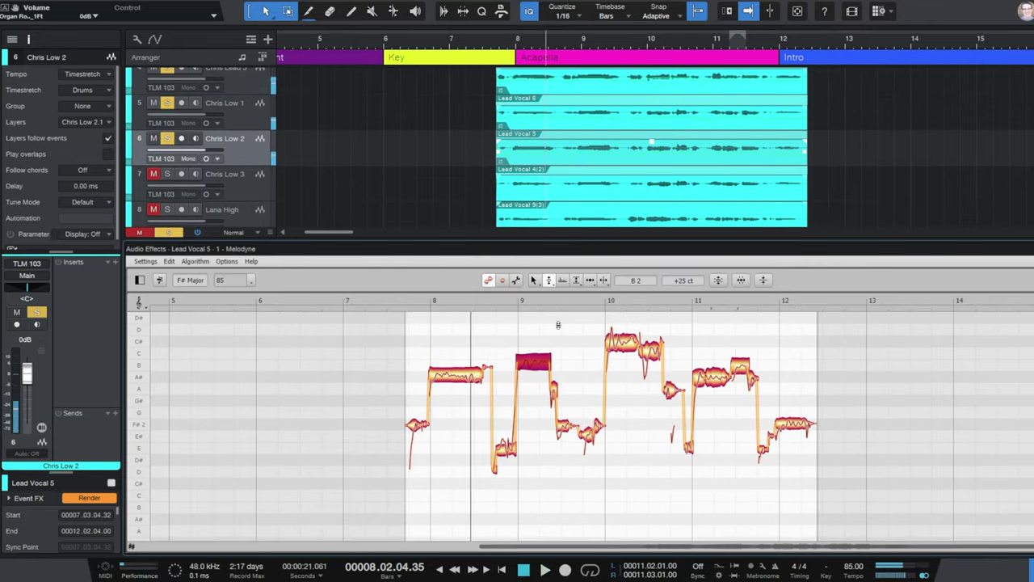
{"action": "key", "text": "space"}
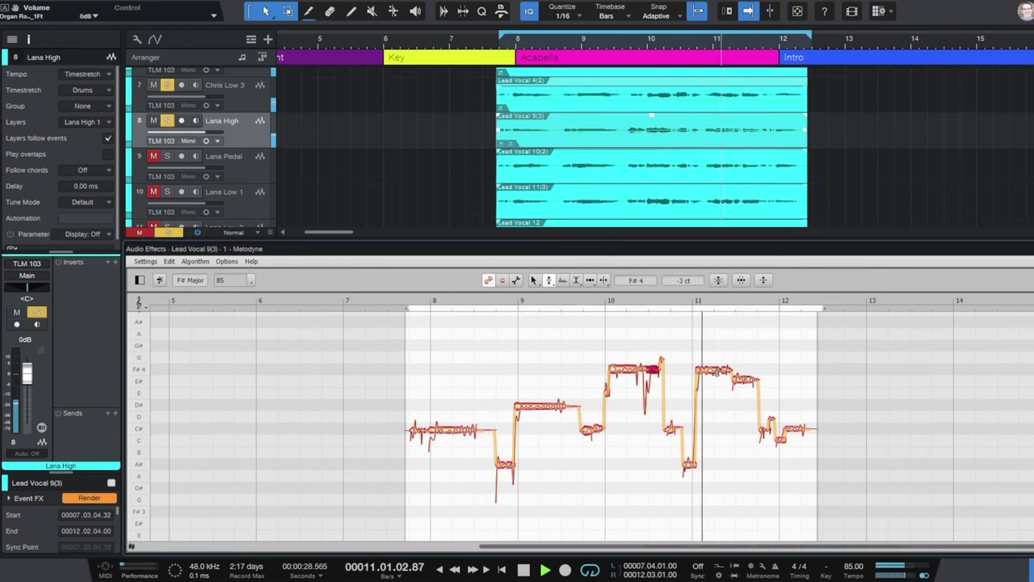
Play the complete tuned vocal stack together from 7.02.03.00 through its ending in bar 12.
{"action": "left_click", "coordinate": [494, 165]}
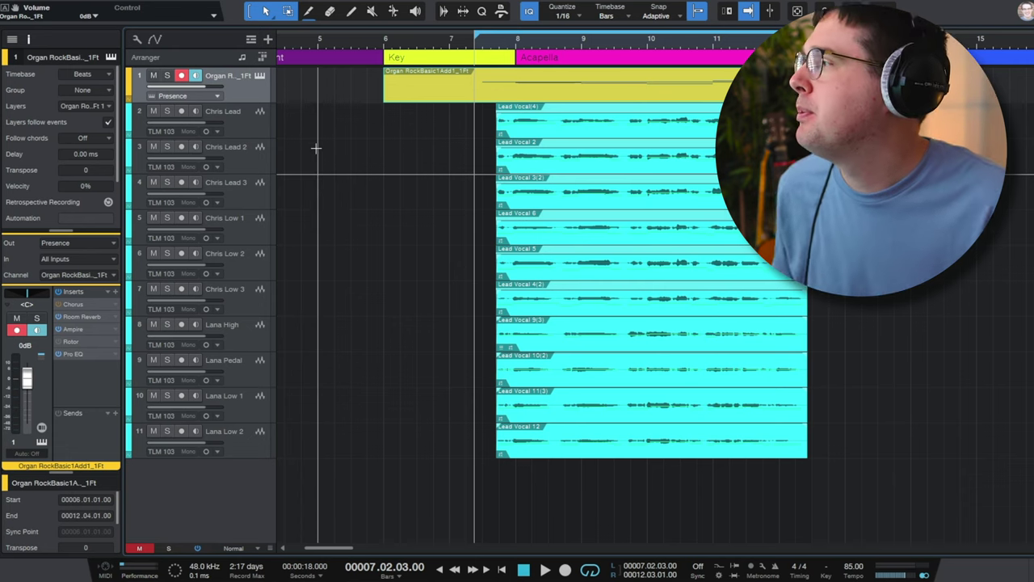
{"action": "key", "text": "space"}
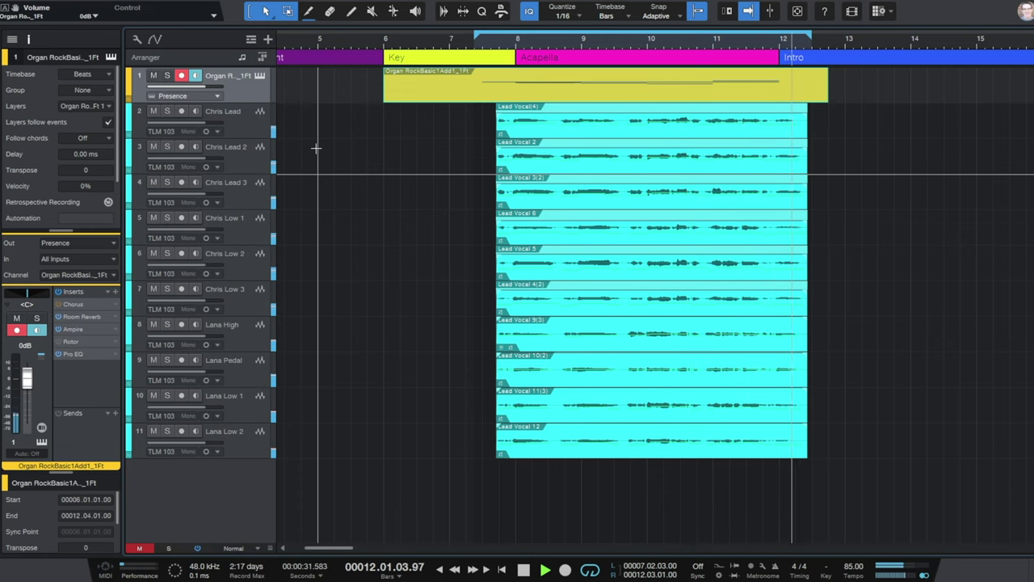
{"action": "key", "text": "space"}
Select vocal channels 2 to 11 in the mixer, route them to a new bus and name it VOCALS.
{"action": "left_click", "coordinate": [265, 122]}
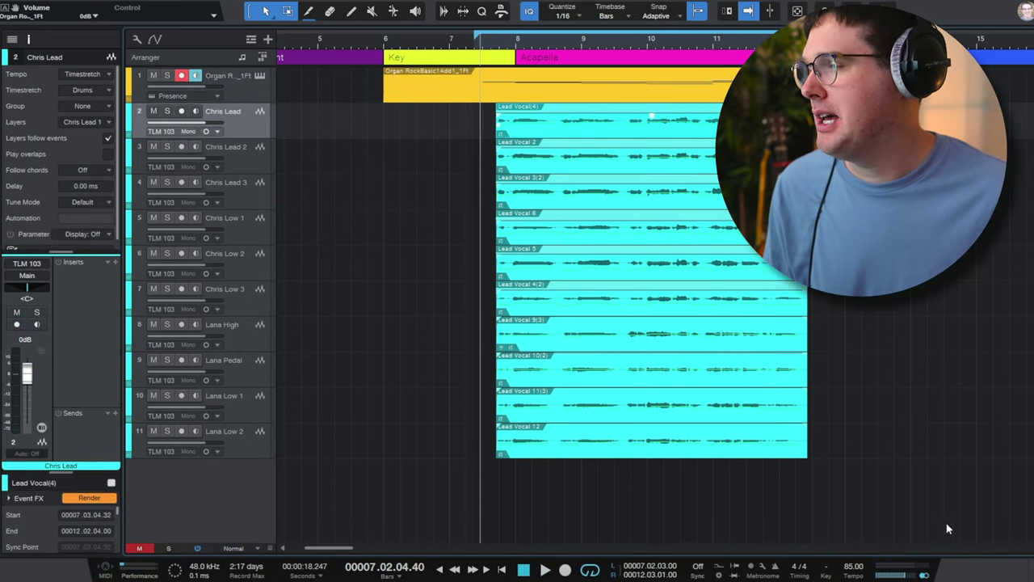
{"action": "key", "text": "F3"}
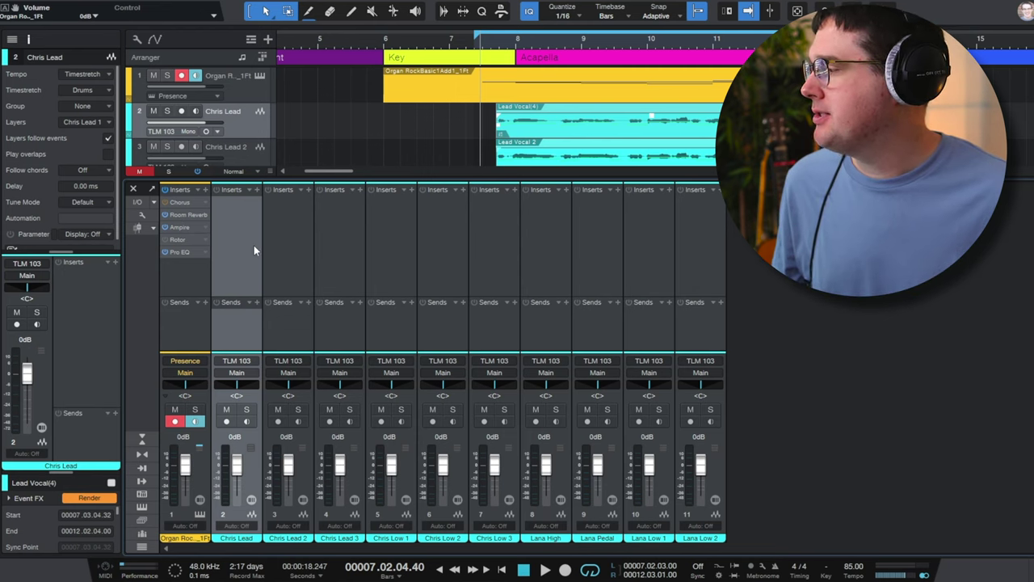
{"action": "left_click", "coordinate": [718, 255], "text": "shift"}
{"action": "right_click", "coordinate": [708, 256]}
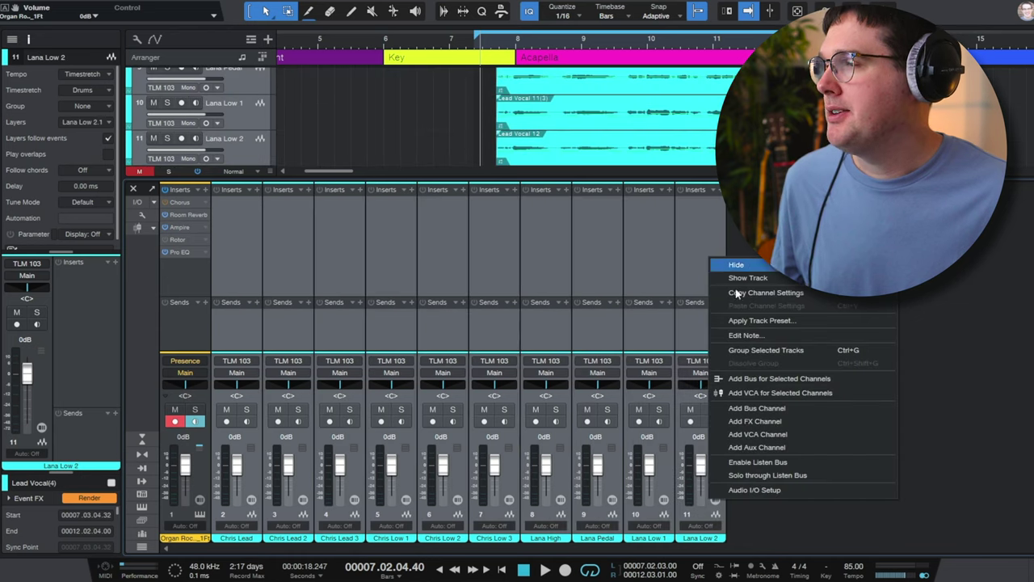
{"action": "left_click", "coordinate": [764, 378]}
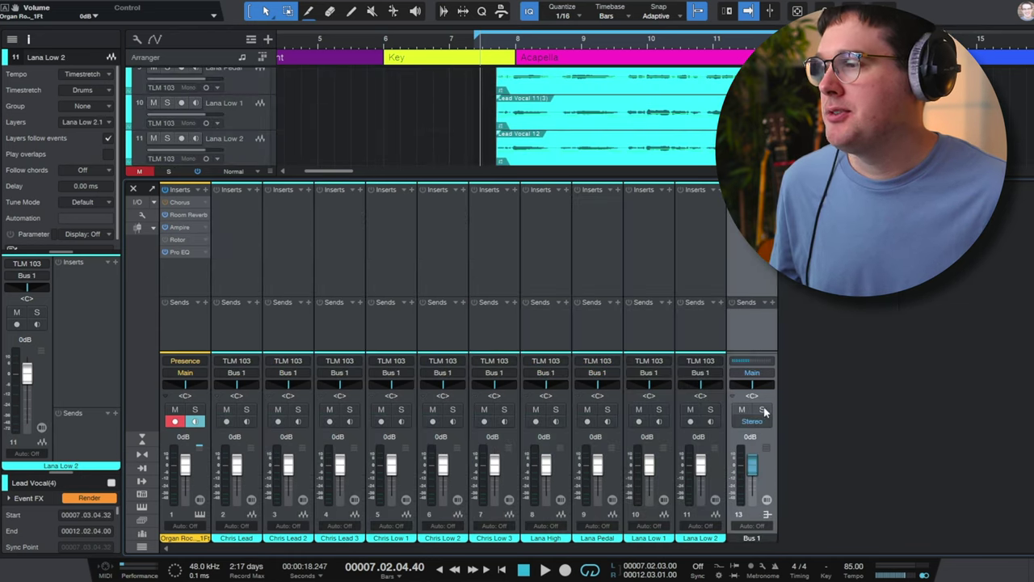
{"action": "double_click", "coordinate": [767, 539]}
{"action": "type", "text": "VOC"}
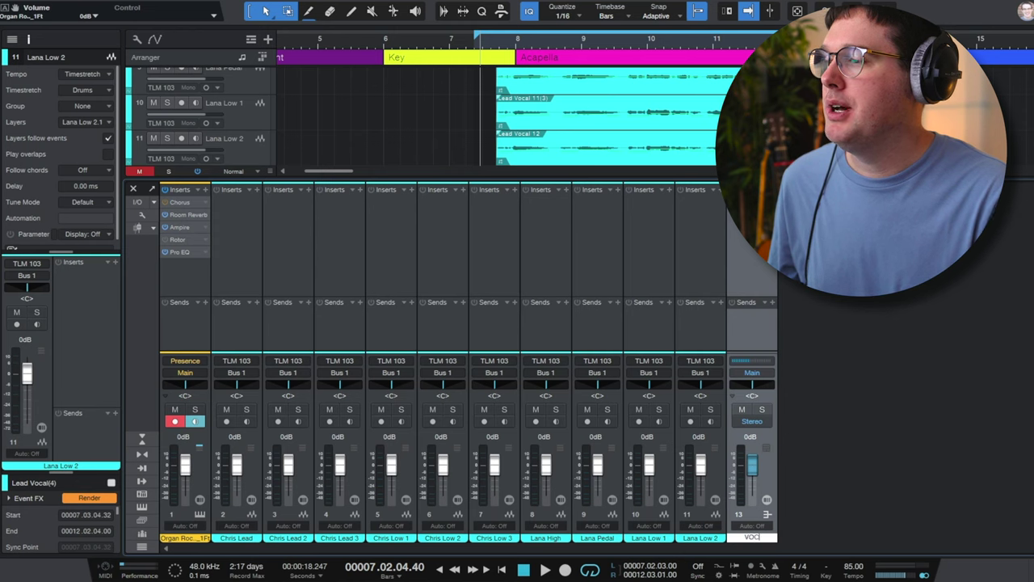
{"action": "type", "text": "ALS"}
{"action": "key", "text": "Return"}
Route the VOCALS bus to another new bus named MIX.
{"action": "right_click", "coordinate": [751, 261]}
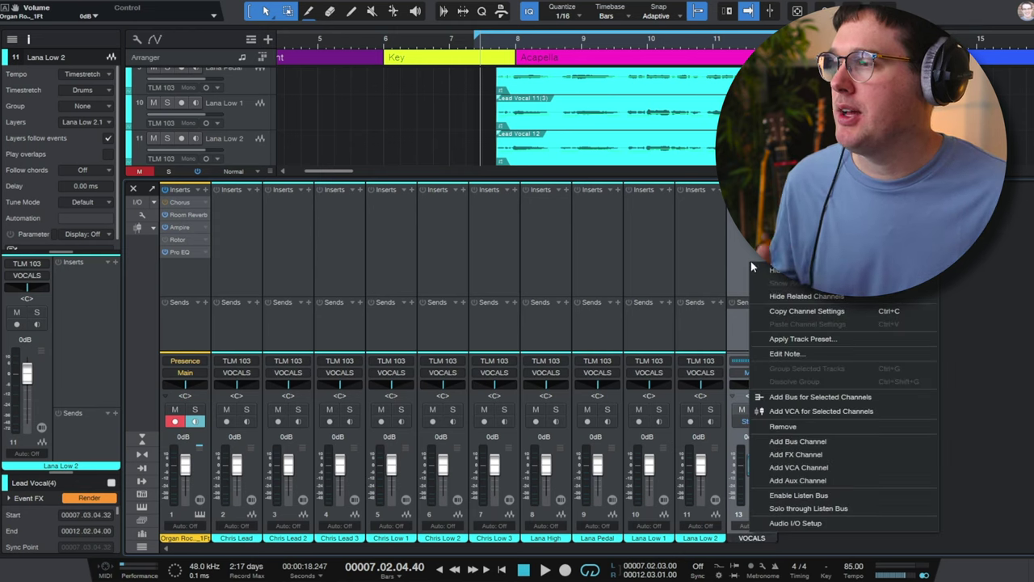
{"action": "left_click", "coordinate": [824, 395]}
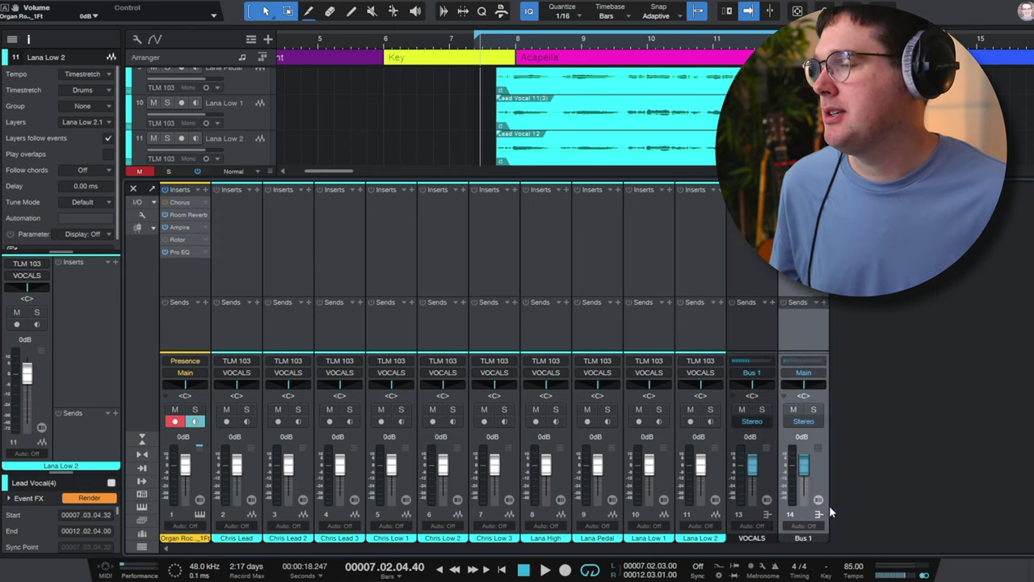
{"action": "double_click", "coordinate": [803, 539]}
{"action": "type", "text": "MIX"}
{"action": "key", "text": "Return"}
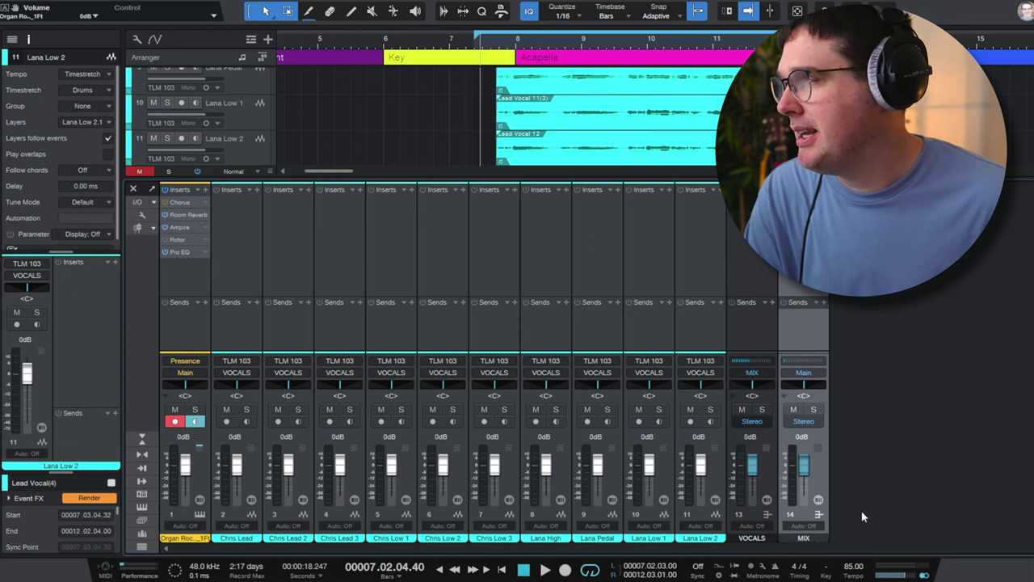
{"action": "left_click", "coordinate": [700, 252]}
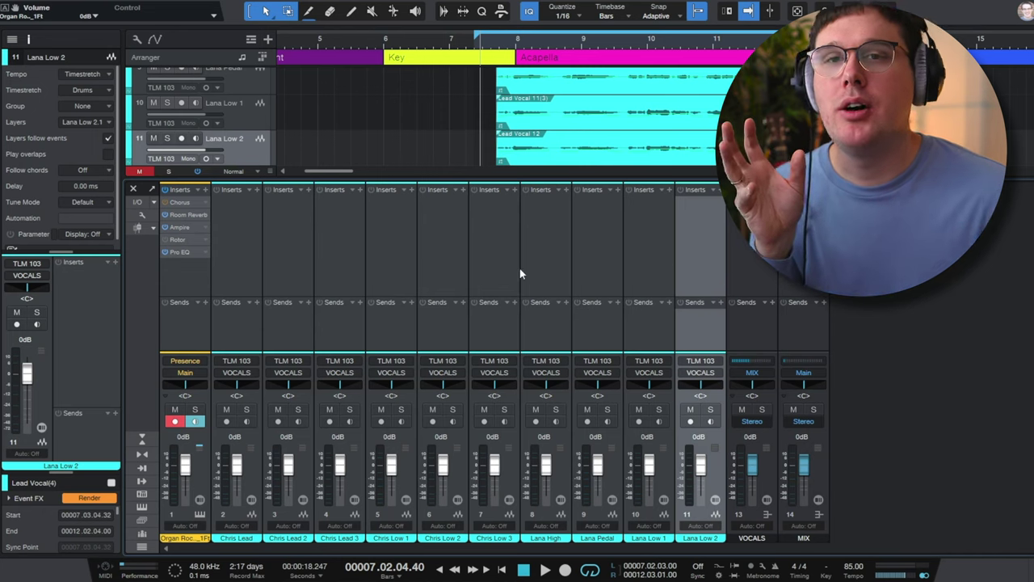
Select the nine vocal channels from Chris Lead 2 through Lana Low 2 and route them to a new bus.
{"action": "left_click", "coordinate": [239, 247]}
{"action": "left_click", "coordinate": [274, 242]}
{"action": "left_click", "coordinate": [331, 251]}
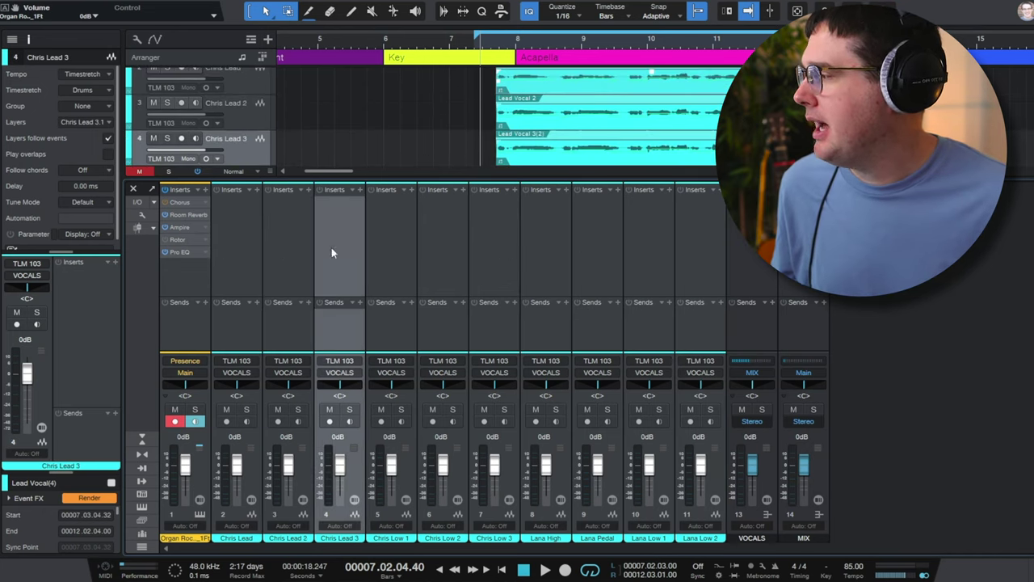
{"action": "left_click", "coordinate": [277, 251]}
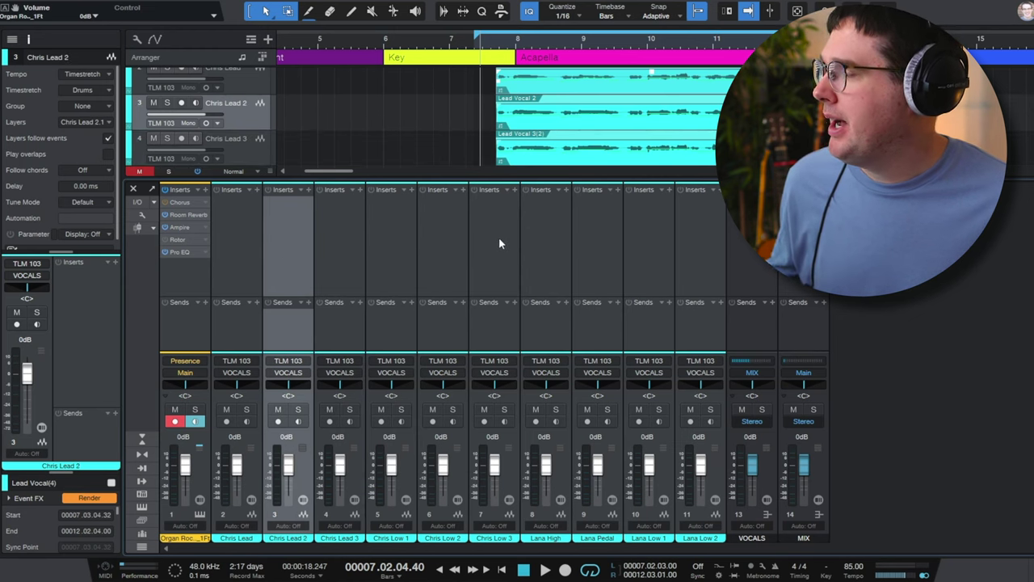
{"action": "left_click", "coordinate": [241, 255]}
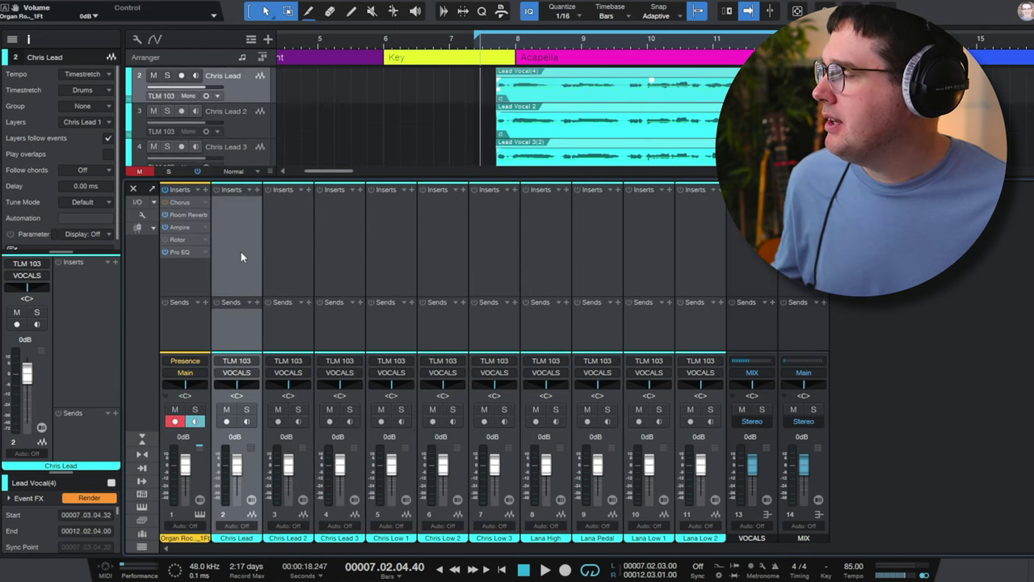
{"action": "left_click", "coordinate": [284, 255]}
{"action": "left_click", "coordinate": [680, 255], "text": "shift"}
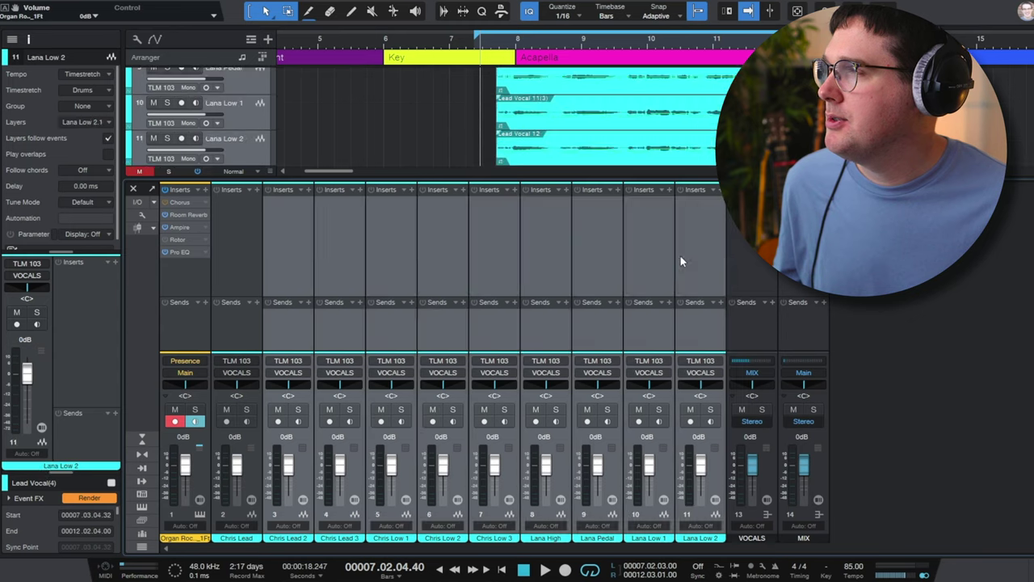
{"action": "right_click", "coordinate": [684, 255]}
{"action": "left_click", "coordinate": [757, 380]}
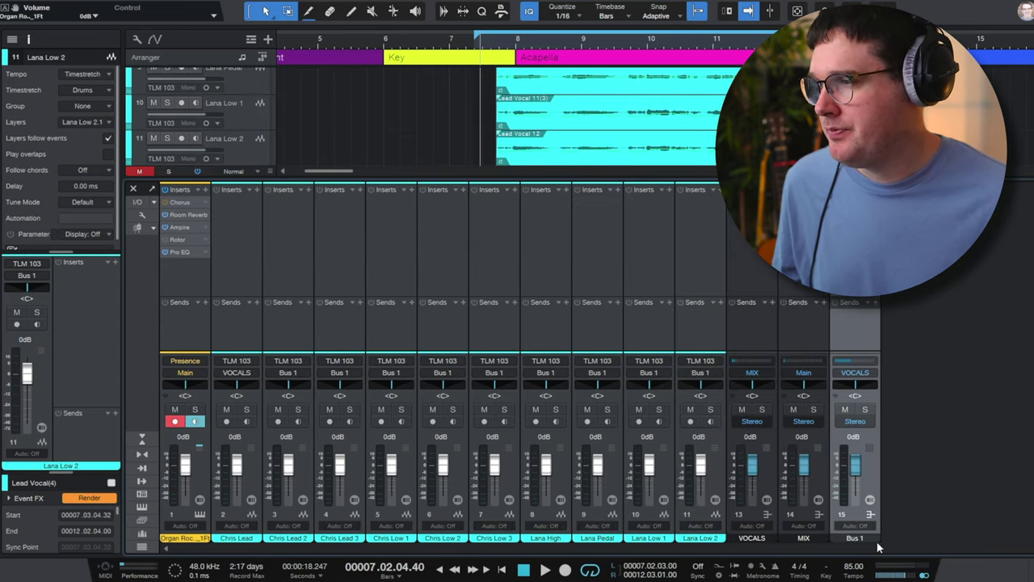
Name the new bus BKGVs and move it ahead of the VOCALS bus in the mixer.
{"action": "double_click", "coordinate": [854, 537]}
{"action": "type", "text": "BKGVs"}
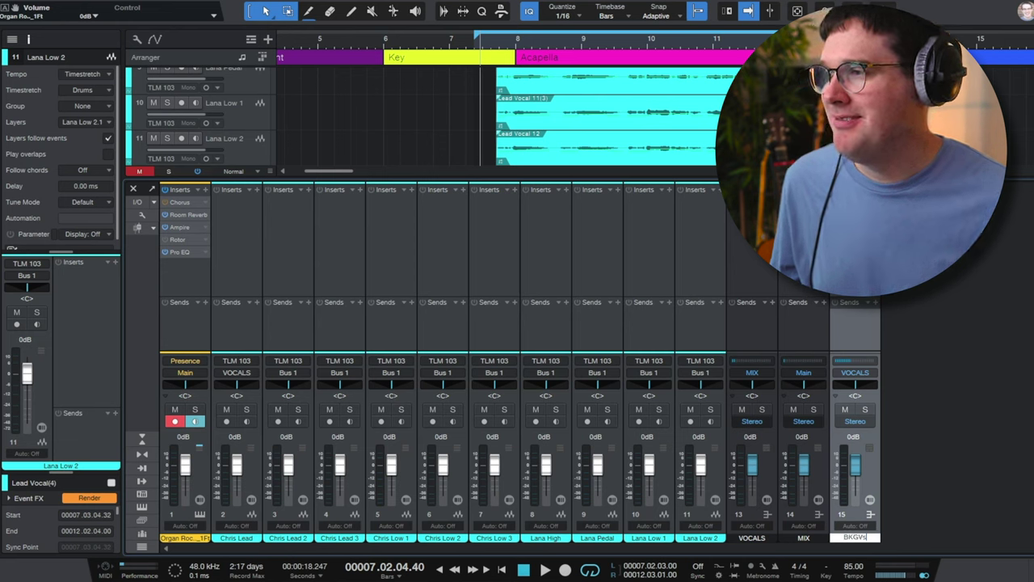
{"action": "key", "text": "Return"}
{"action": "left_click_drag", "start_coordinate": [855, 259], "coordinate": [748, 275]}
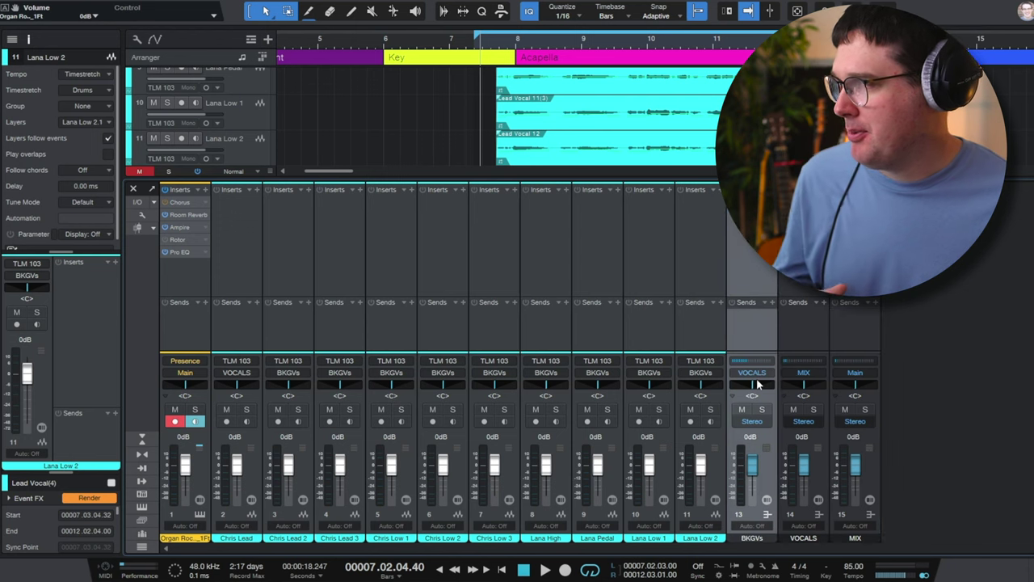
Set the BKGVs bus level to -9 dB.
{"action": "left_click", "coordinate": [239, 280]}
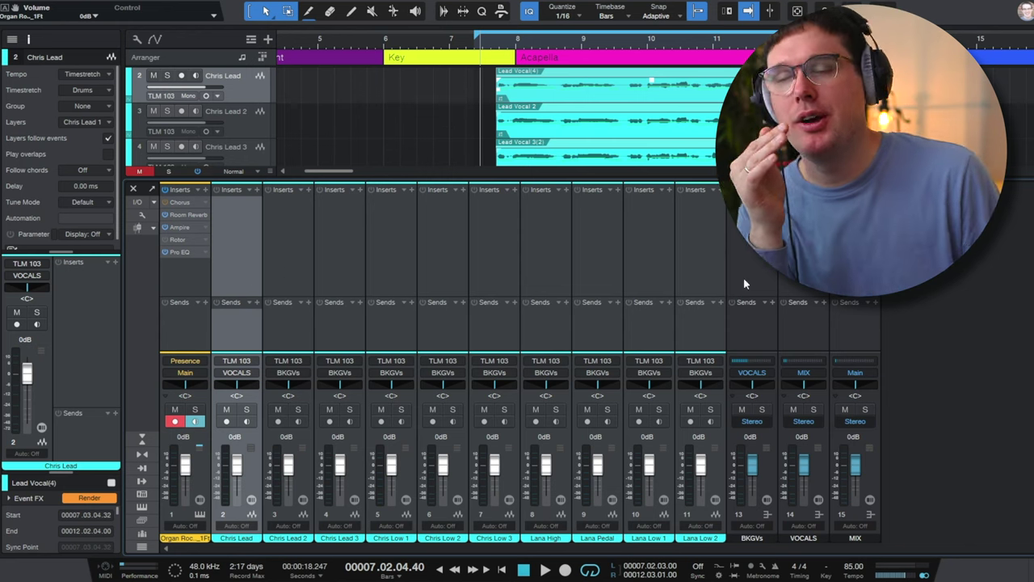
{"action": "left_click", "coordinate": [751, 251]}
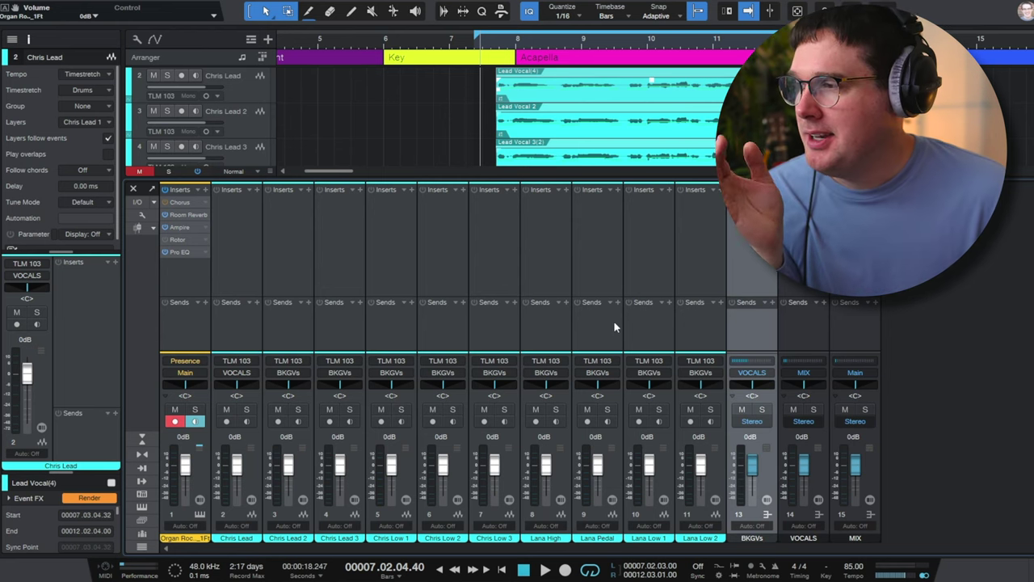
{"action": "left_click", "coordinate": [749, 436]}
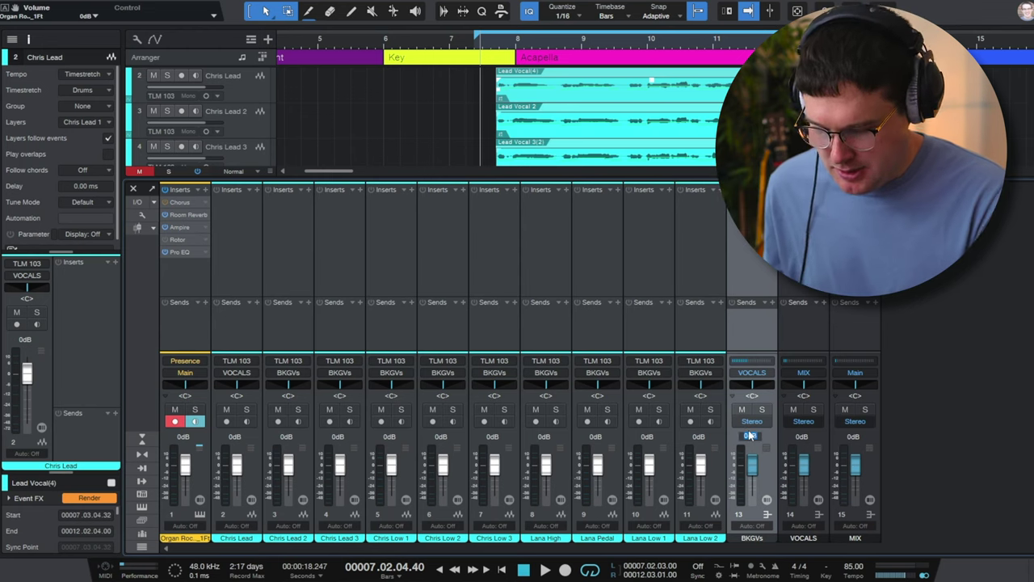
{"action": "type", "text": "-9"}
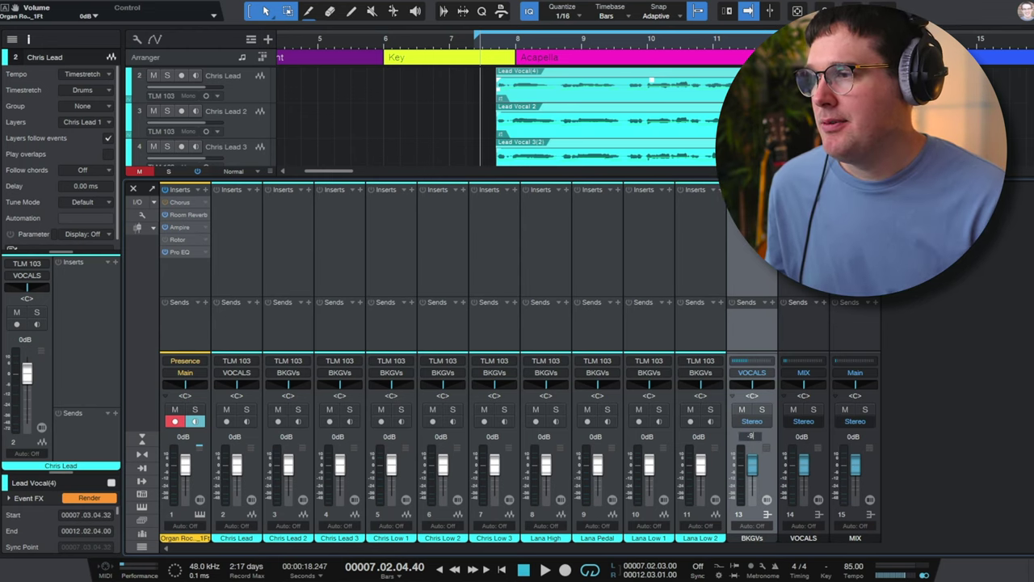
{"action": "key", "text": "Return"}
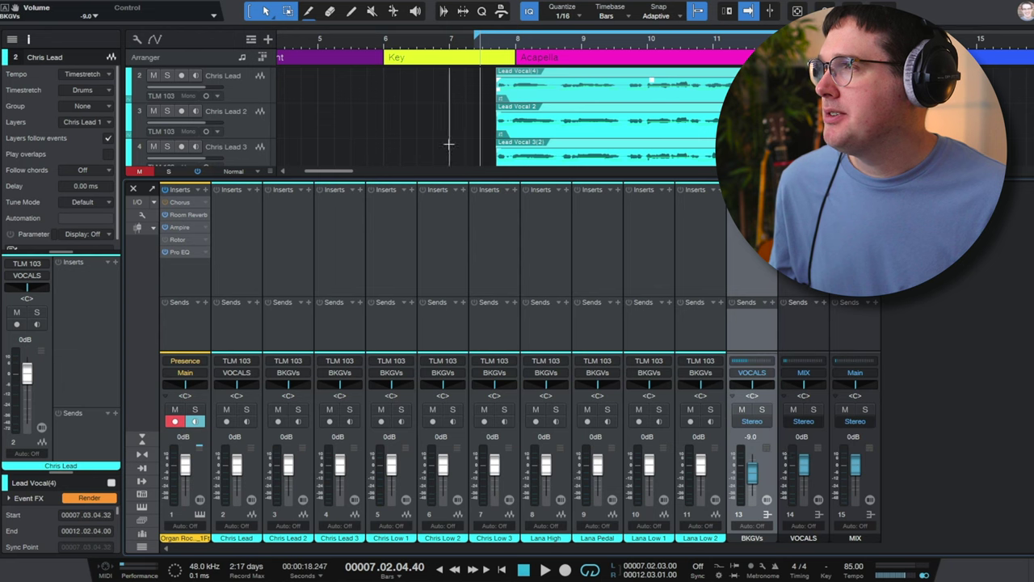
Play the vocal balance from 7.03.03.00 into bar 12, stop playback and mute the organ channel.
{"action": "left_click", "coordinate": [492, 40]}
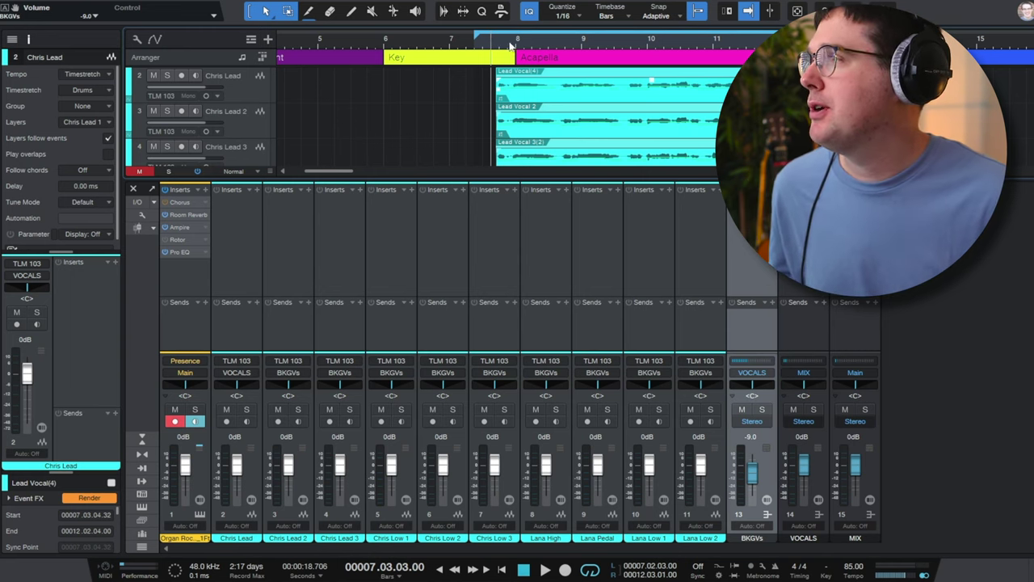
{"action": "key", "text": "space"}
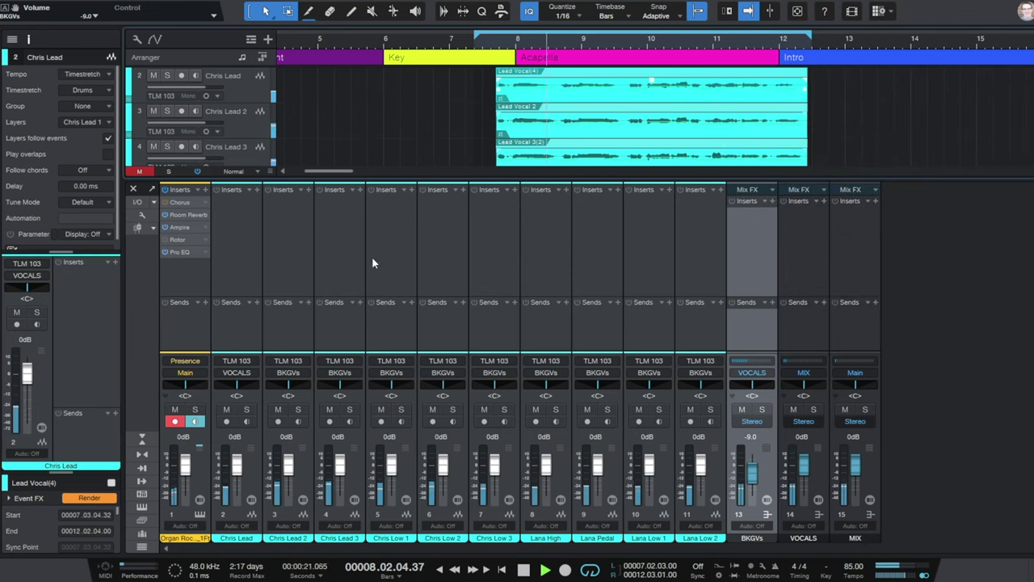
{"action": "left_click", "coordinate": [201, 276]}
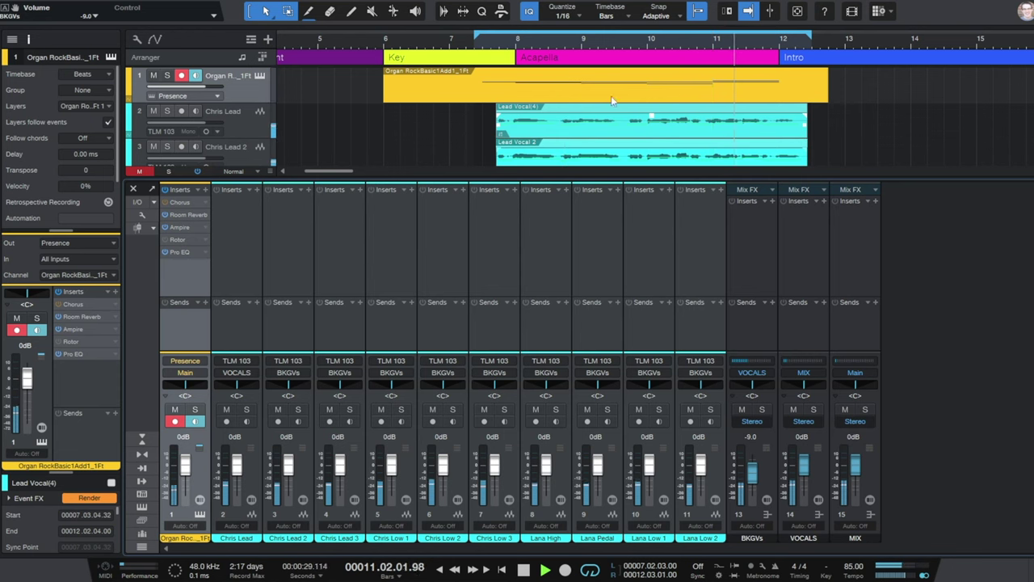
{"action": "scroll", "coordinate": [517, 153], "scroll_direction": "down", "scroll_amount": 1}
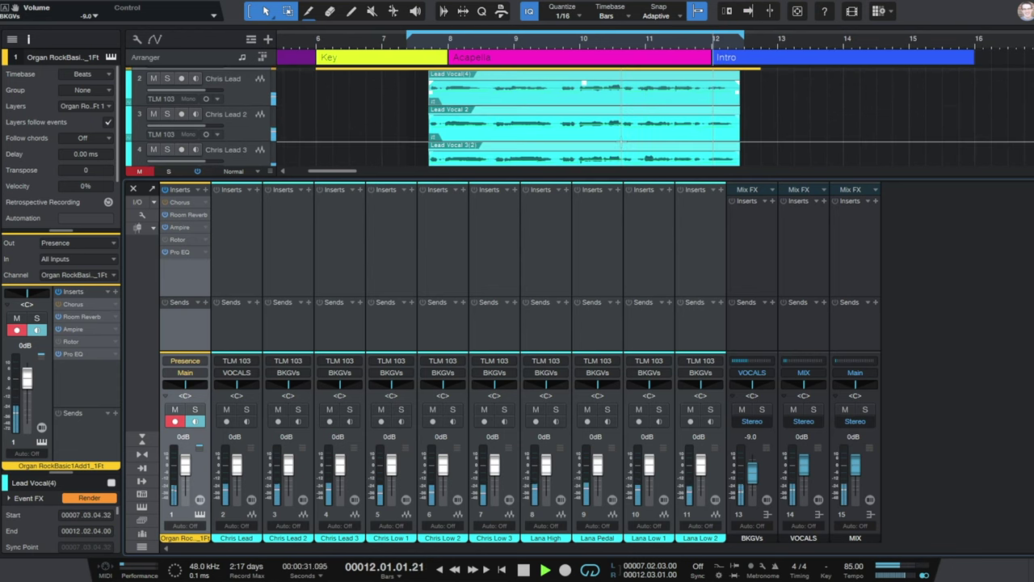
{"action": "key", "text": "space"}
{"action": "left_click", "coordinate": [175, 409]}
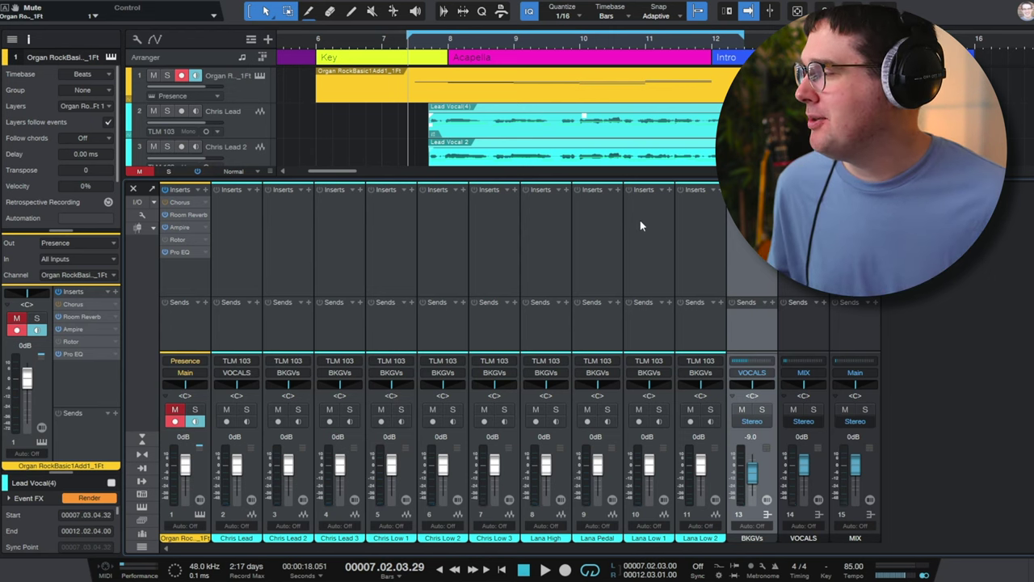
Select Chris Low 1, 2 and 3 together and set their level to -6 dB.
{"action": "left_click", "coordinate": [408, 274]}
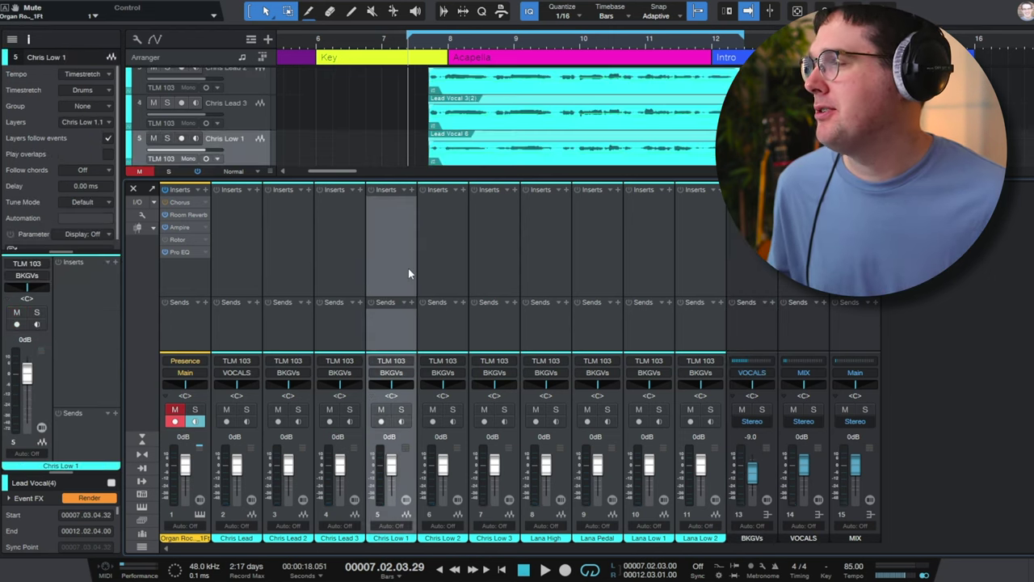
{"action": "left_click", "coordinate": [484, 262], "text": "shift"}
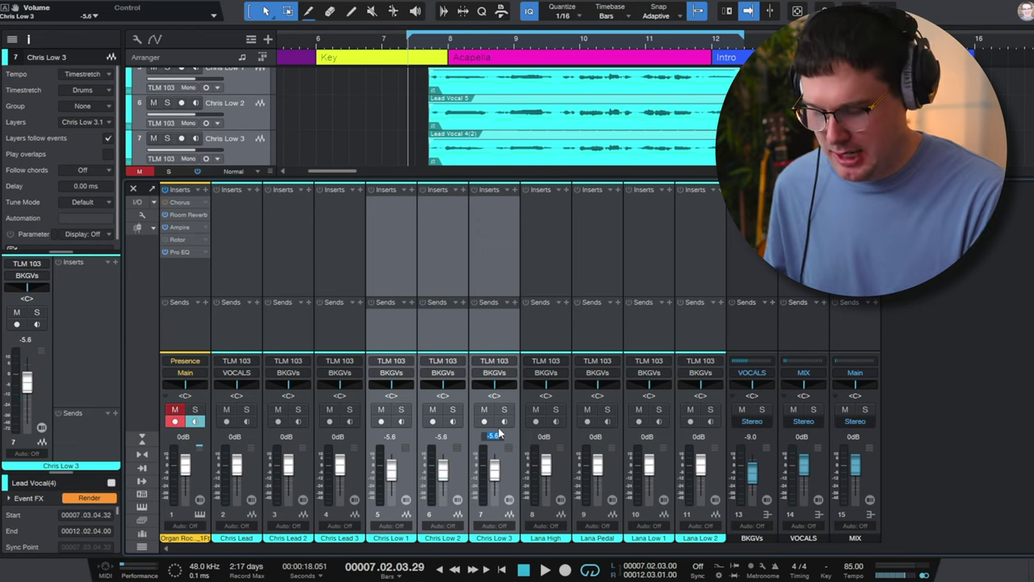
{"action": "key", "text": "Return"}
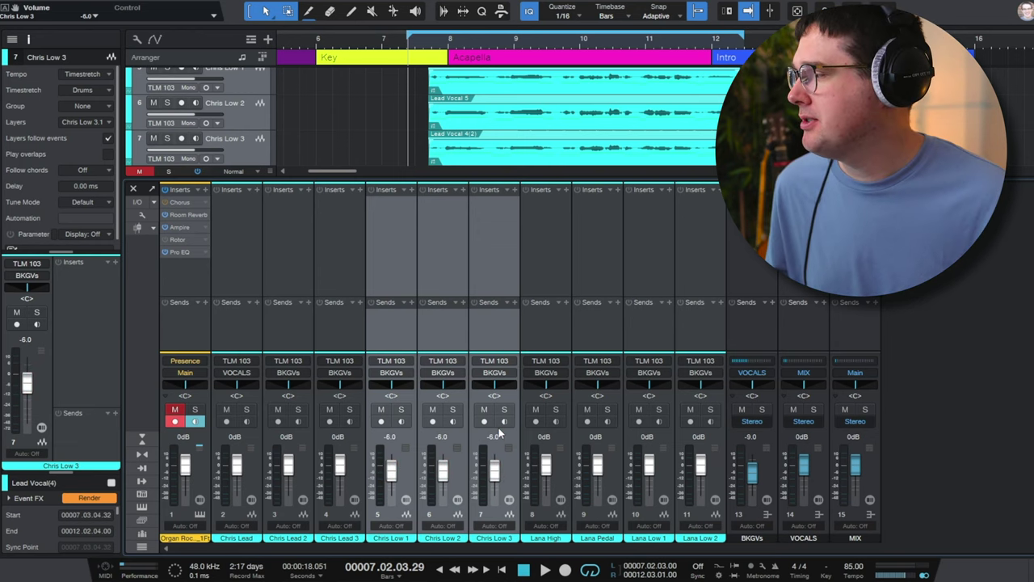
Set Lana Low 1 and Lana Low 2 to -4 dB and play the rebalanced vocals through into bar 12.
{"action": "left_click", "coordinate": [581, 223]}
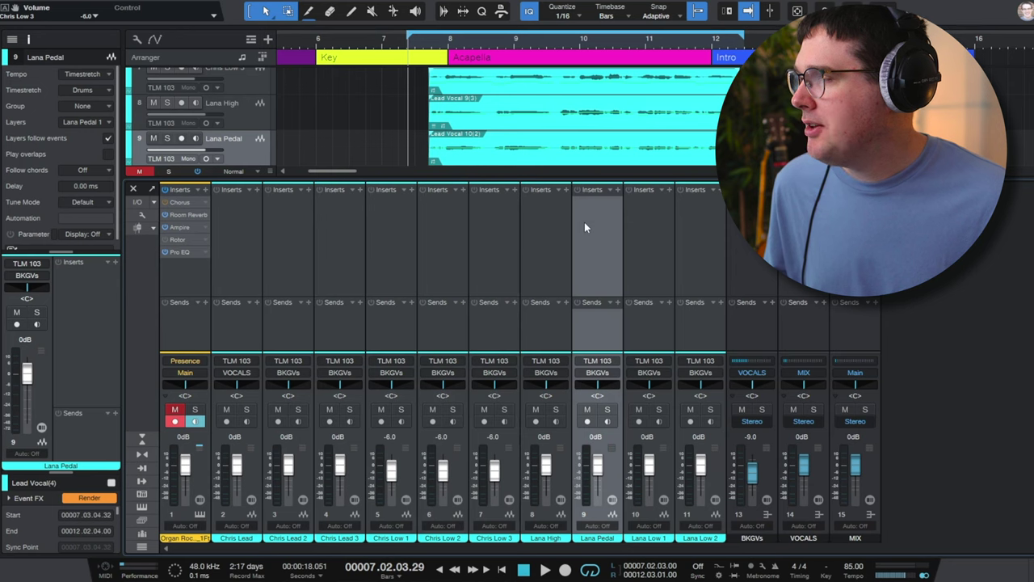
{"action": "left_click", "coordinate": [697, 227]}
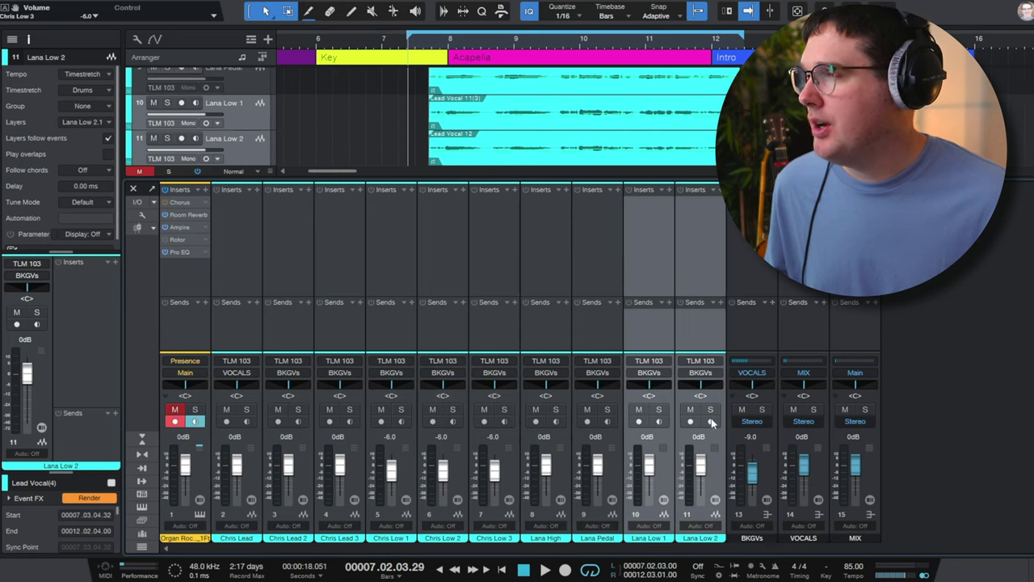
{"action": "type", "text": "-4"}
{"action": "key", "text": "Return"}
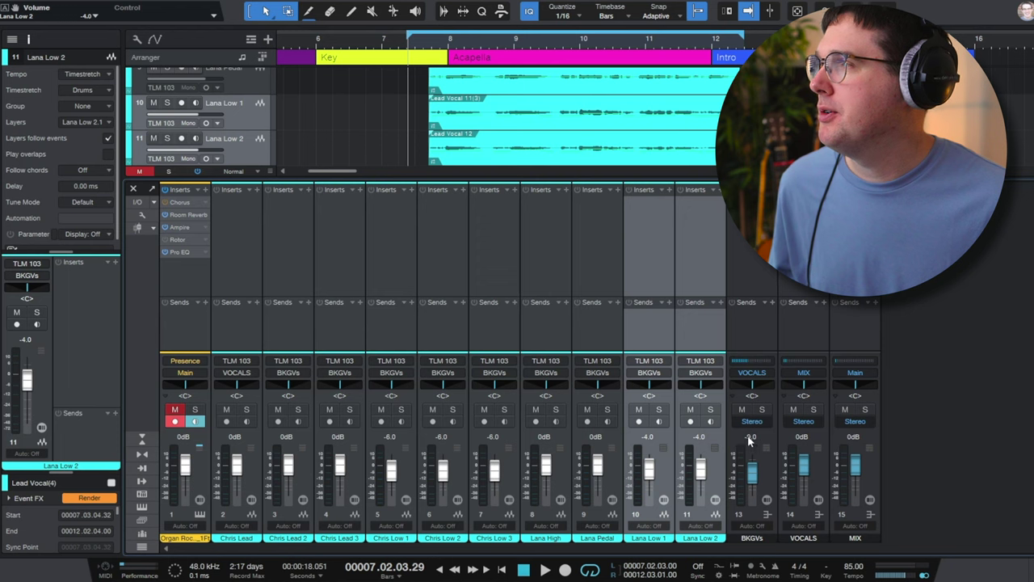
{"action": "left_click", "coordinate": [420, 46]}
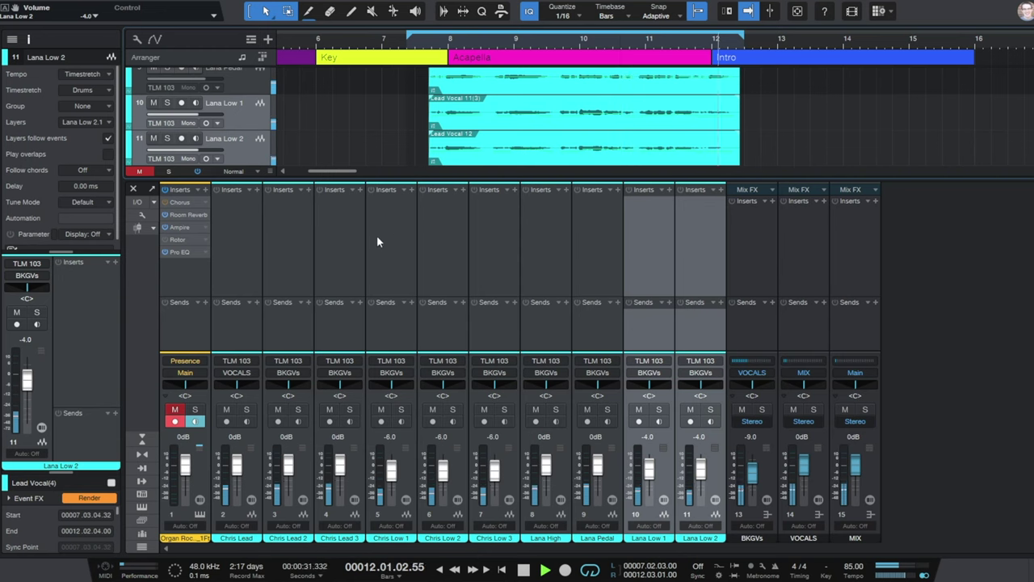
{"action": "key", "text": "space"}
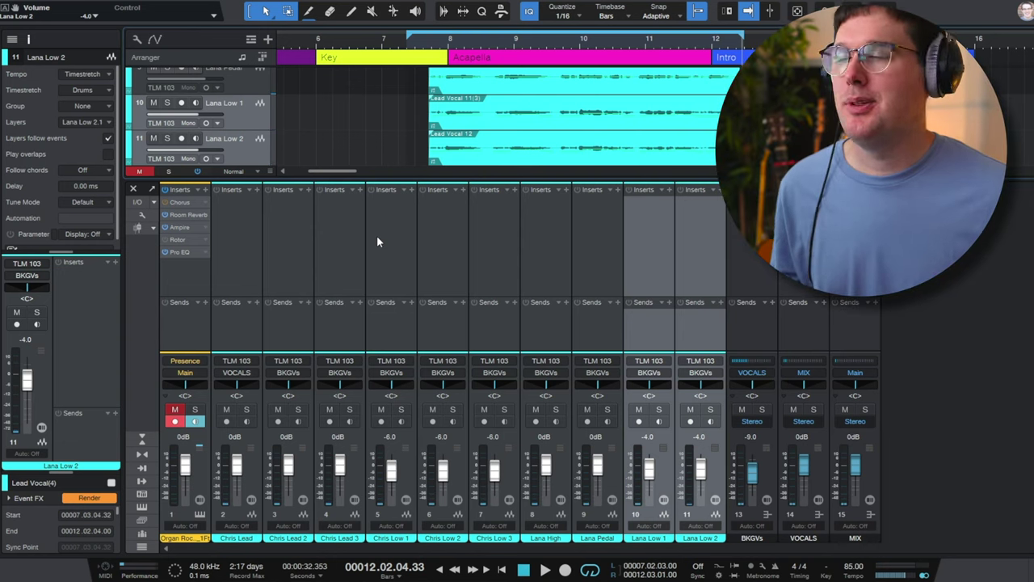
Pan Chris Lead 2 to L30 and Chris Lead 3 to R30, and Chris Low 1 to L50 and Chris Low 2 to R50.
{"action": "left_click", "coordinate": [278, 255]}
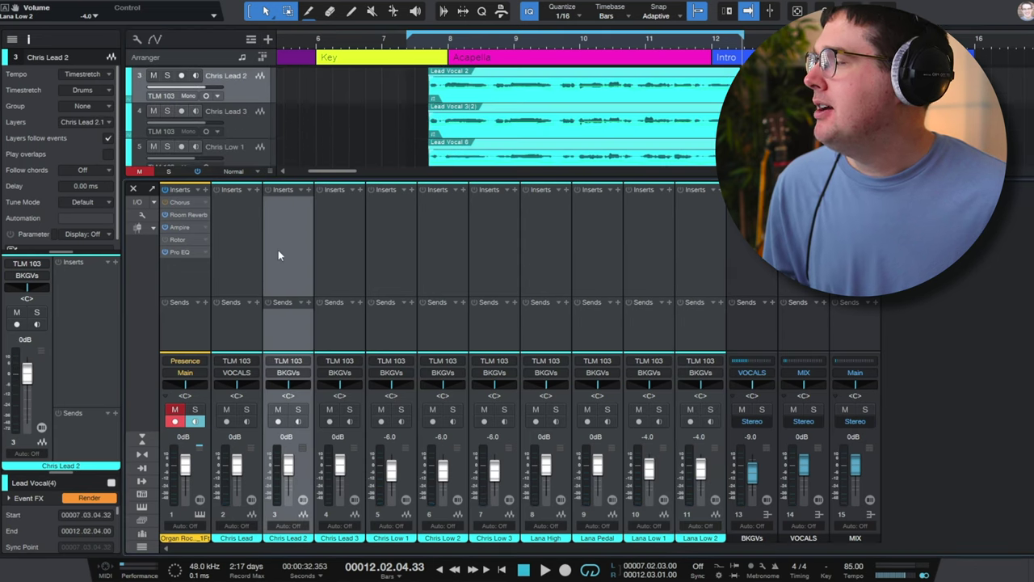
{"action": "left_click", "coordinate": [293, 395]}
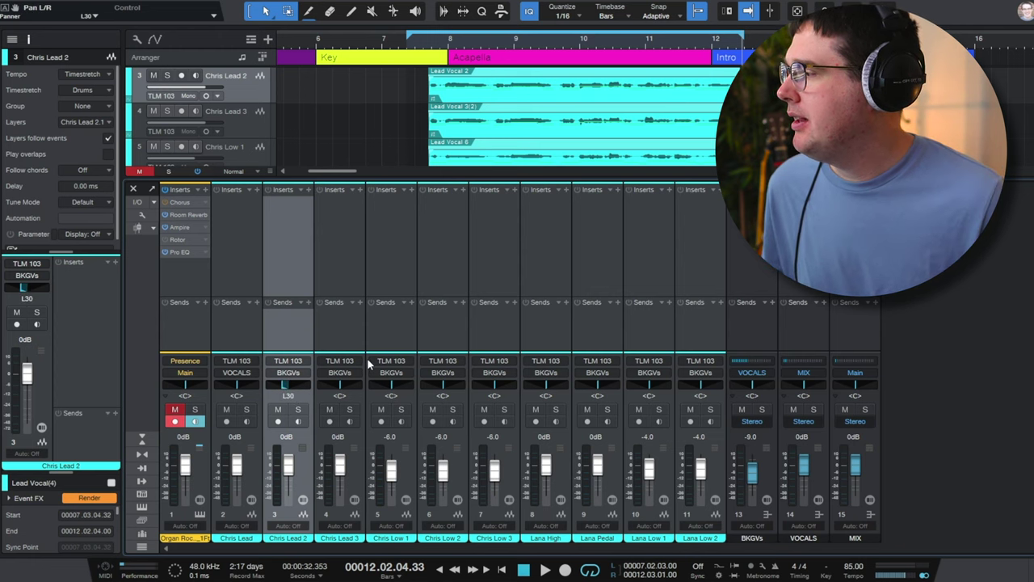
{"action": "left_click", "coordinate": [340, 395]}
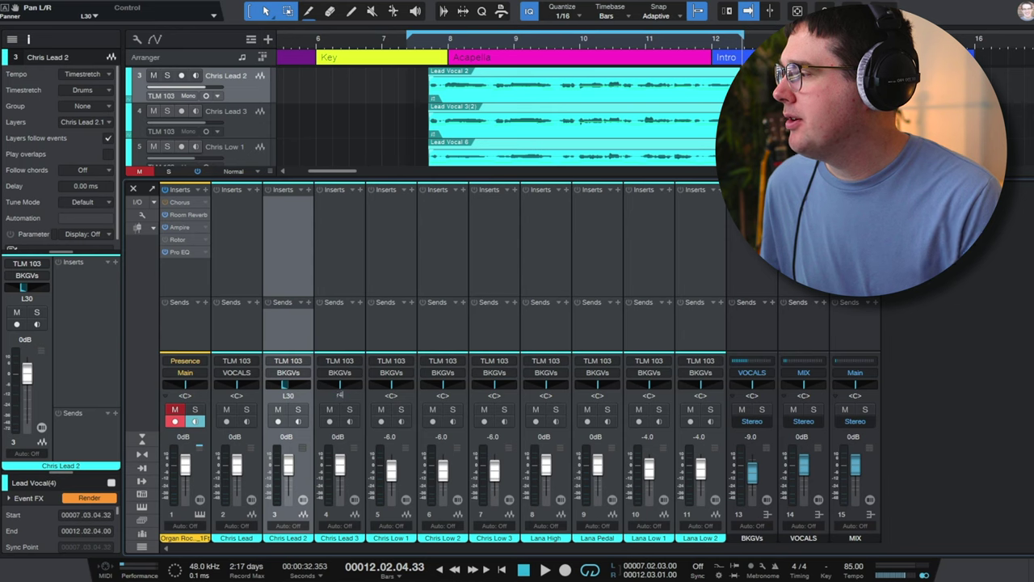
{"action": "left_click_drag", "start_coordinate": [340, 395], "coordinate": [340, 396]}
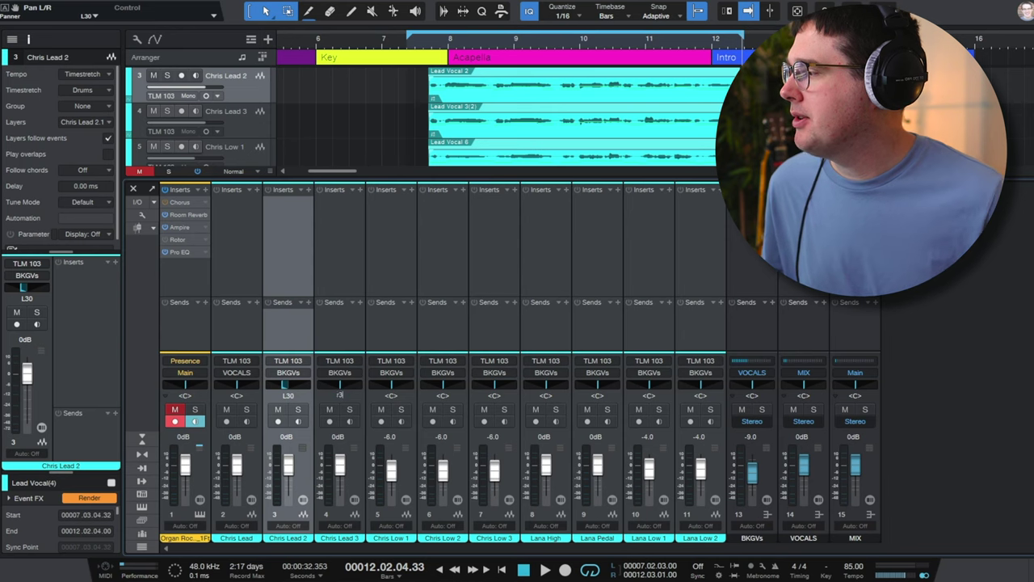
{"action": "left_click", "coordinate": [392, 396]}
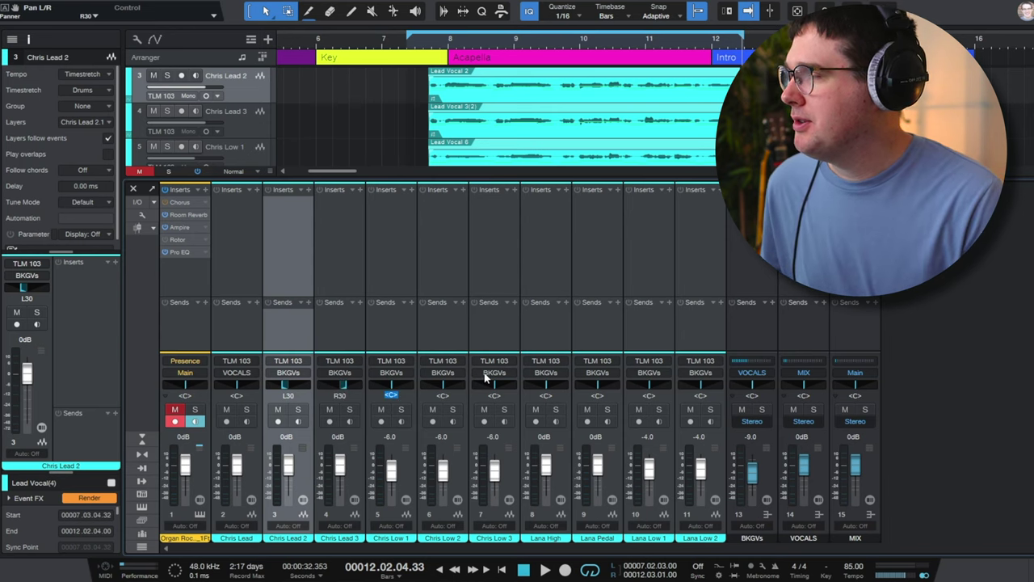
{"action": "type", "text": "L3"}
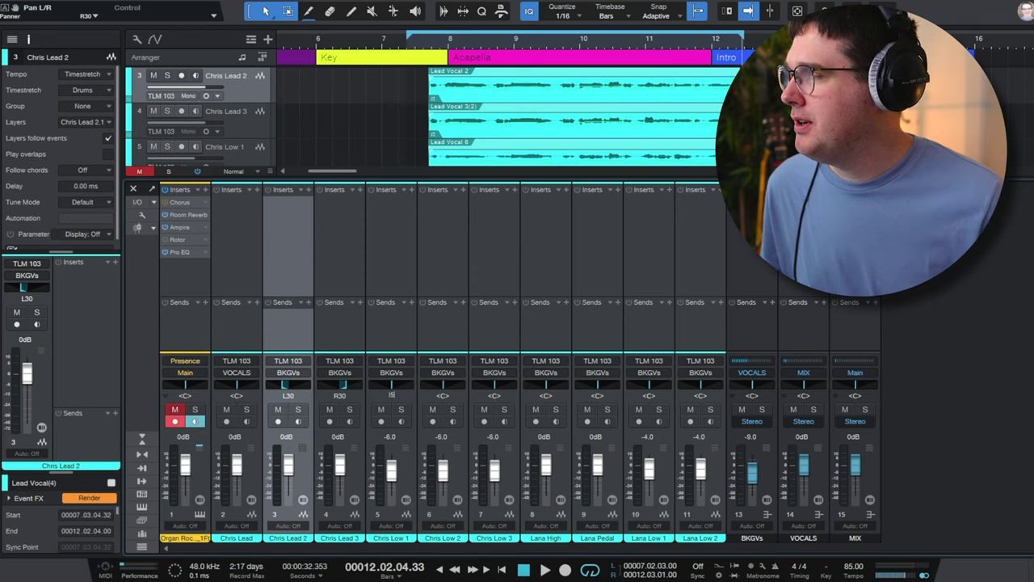
Pan Lana High to L30 and Lana Pedal to R30.
{"action": "left_click", "coordinate": [545, 395]}
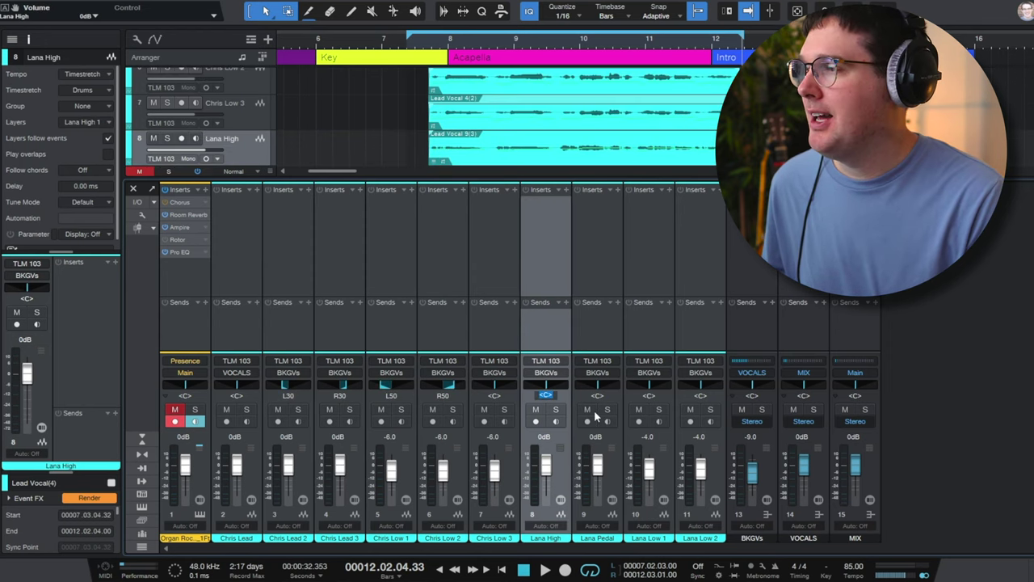
{"action": "type", "text": "L30"}
{"action": "key", "text": "Return"}
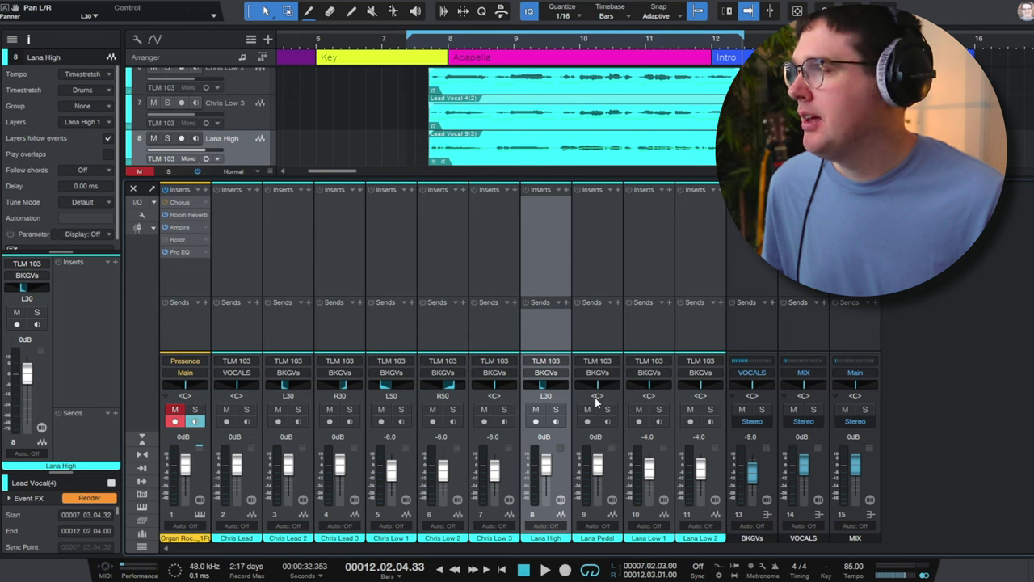
{"action": "left_click", "coordinate": [618, 323]}
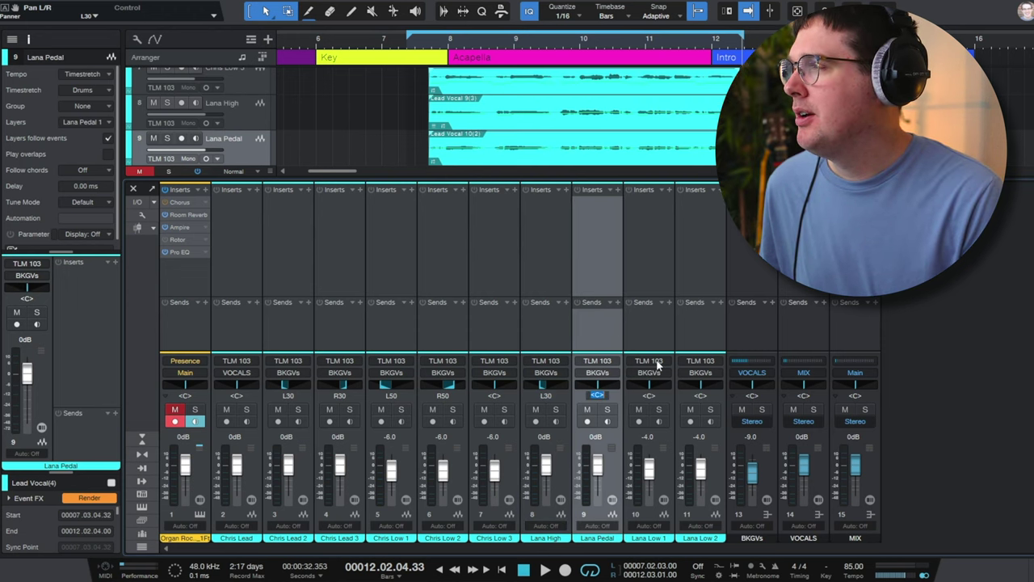
{"action": "type", "text": "R30"}
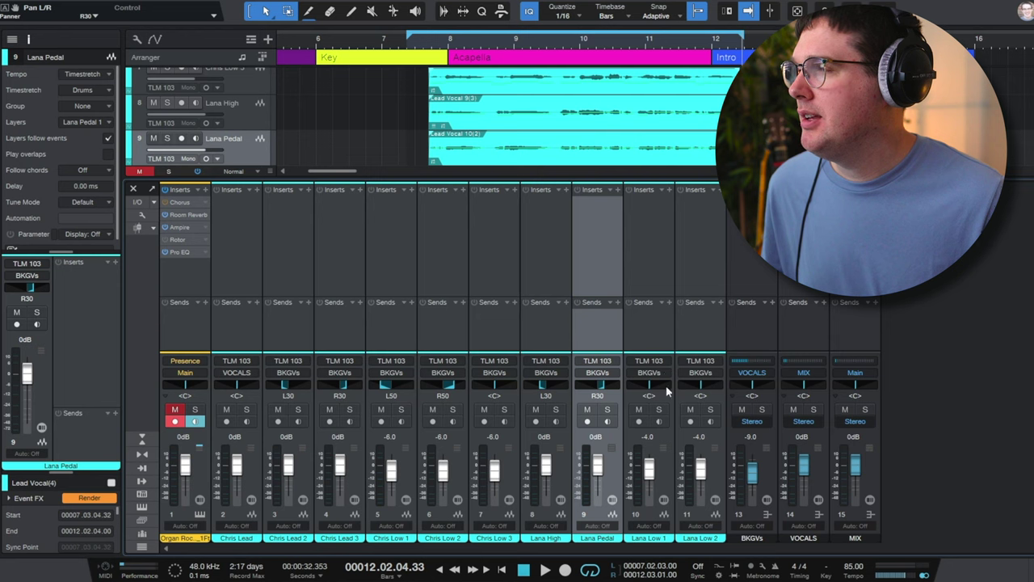
Pan Lana Low 1 to L50 and Lana Low 2 to R50, and play the vocals through from bar 7.
{"action": "left_click", "coordinate": [661, 395]}
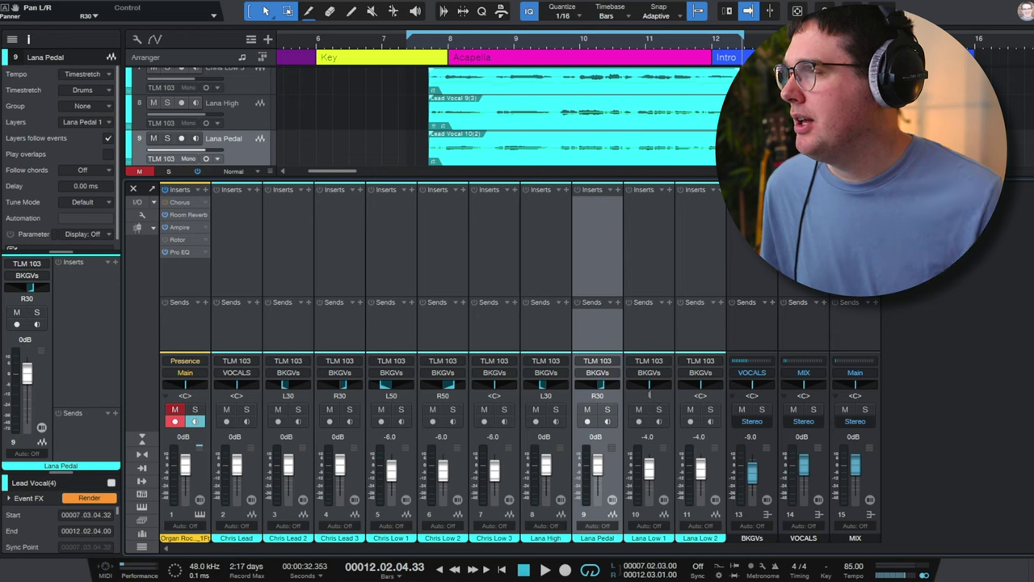
{"action": "left_click", "coordinate": [699, 396]}
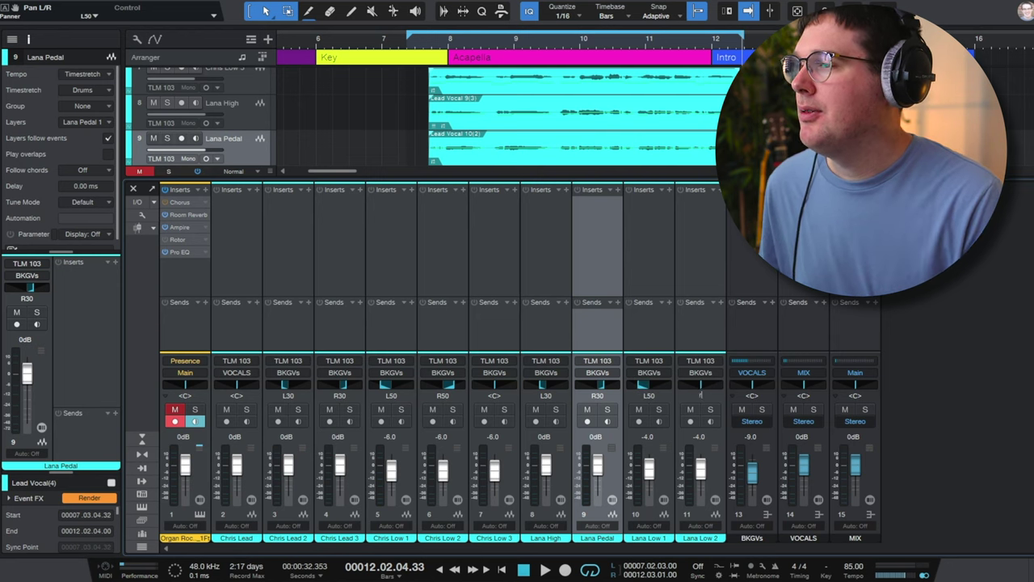
{"action": "type", "text": "R50"}
{"action": "key", "text": "Return"}
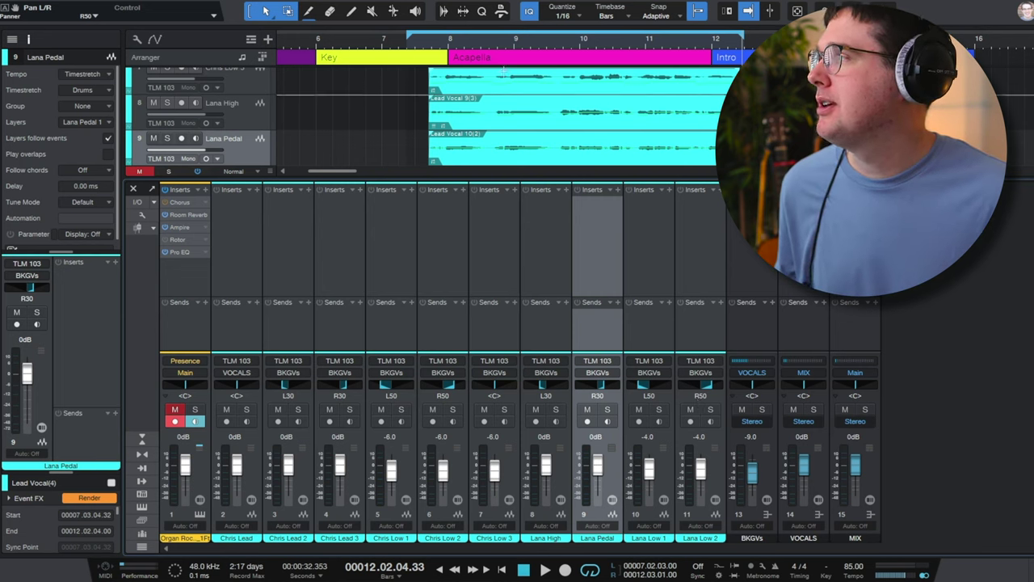
{"action": "left_click", "coordinate": [428, 42]}
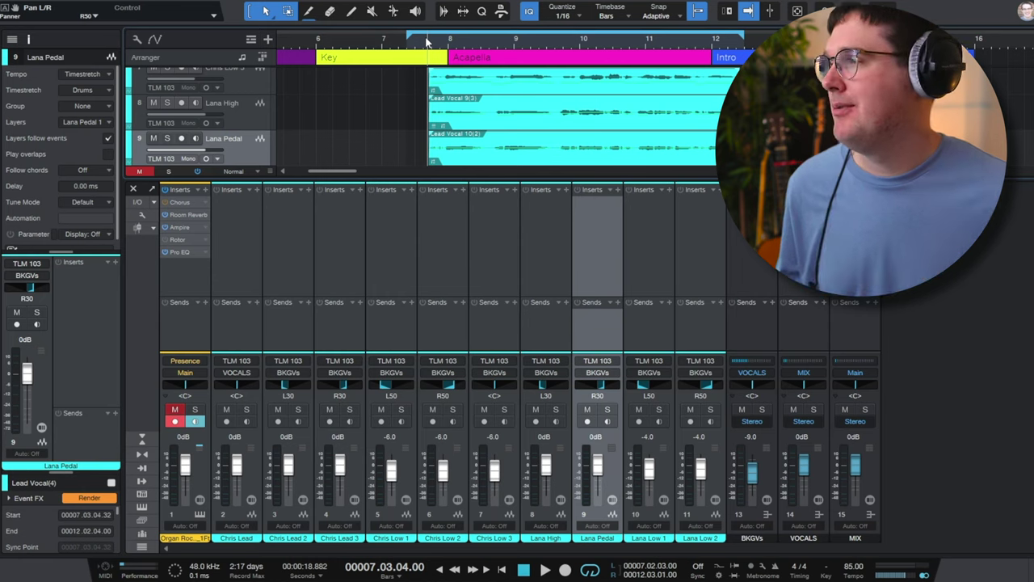
{"action": "key", "text": "space"}
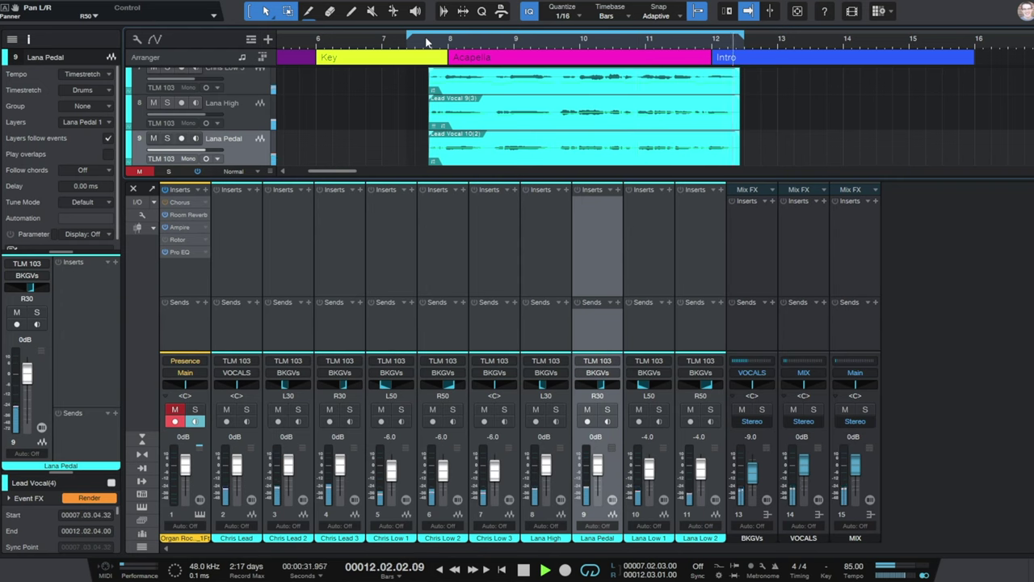
{"action": "key", "text": "space"}
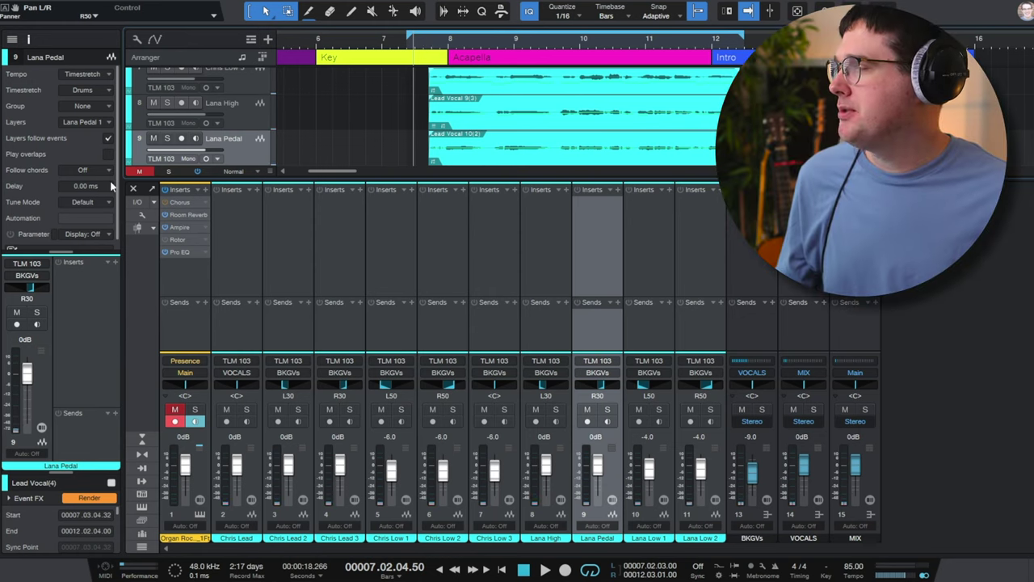
Set Chris Low 1, 2 and 3 together to -9 dB and play the vocals from bar 7 into bar 12.
{"action": "left_click", "coordinate": [334, 275]}
{"action": "left_click", "coordinate": [296, 267]}
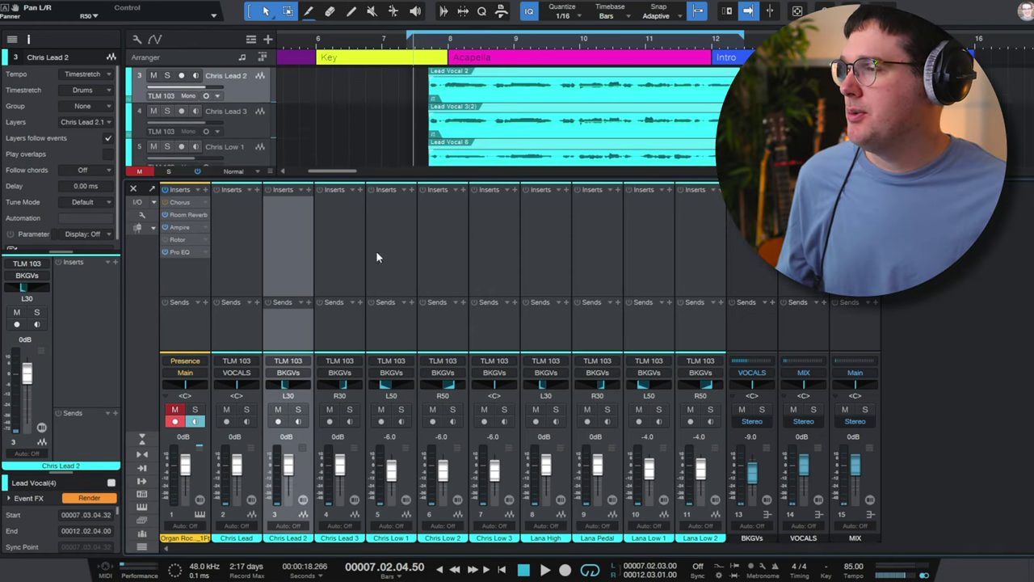
{"action": "left_click", "coordinate": [367, 256]}
{"action": "left_click", "coordinate": [517, 236], "text": "shift"}
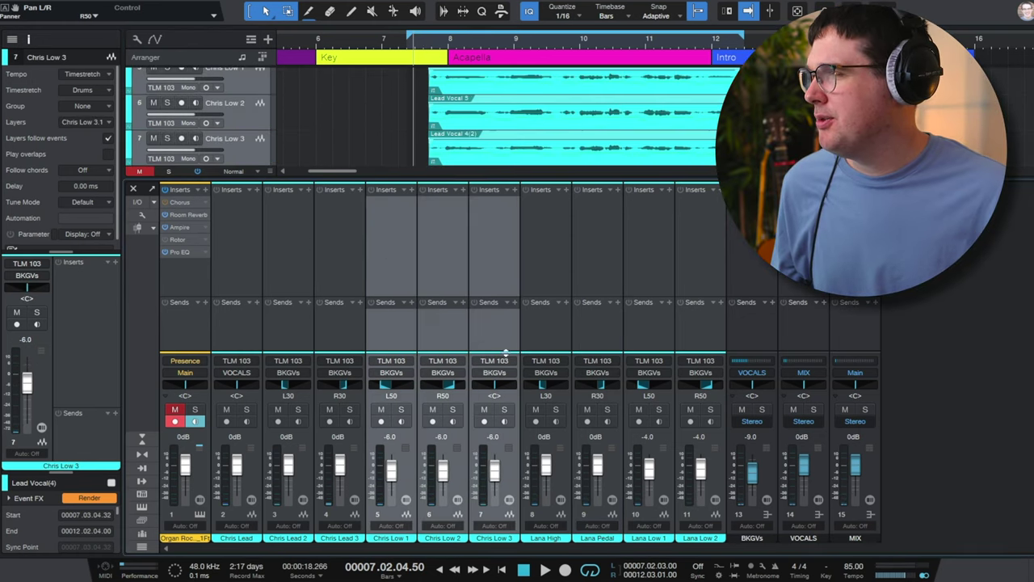
{"action": "left_click", "coordinate": [495, 436]}
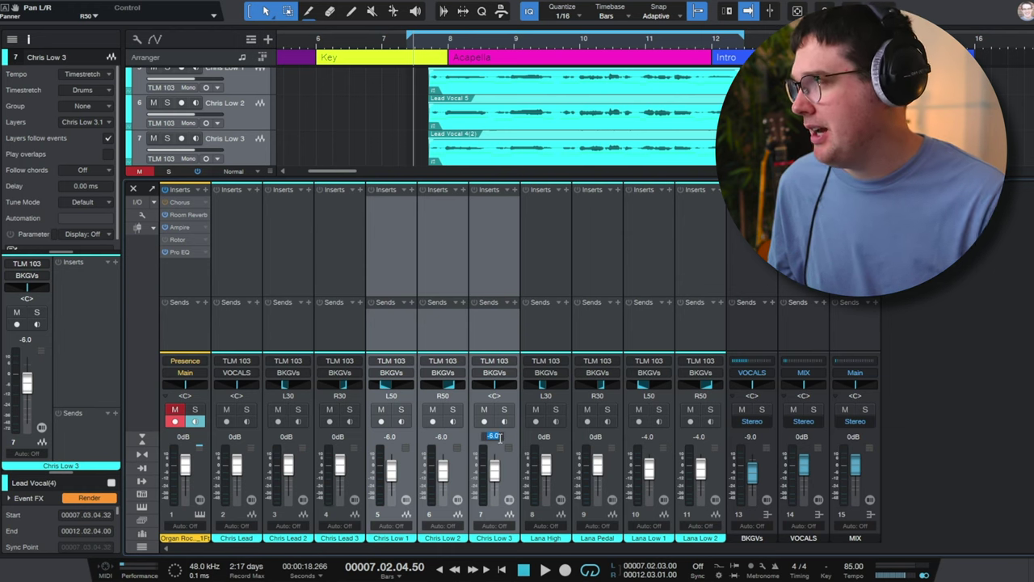
{"action": "type", "text": "-9"}
{"action": "key", "text": "Return"}
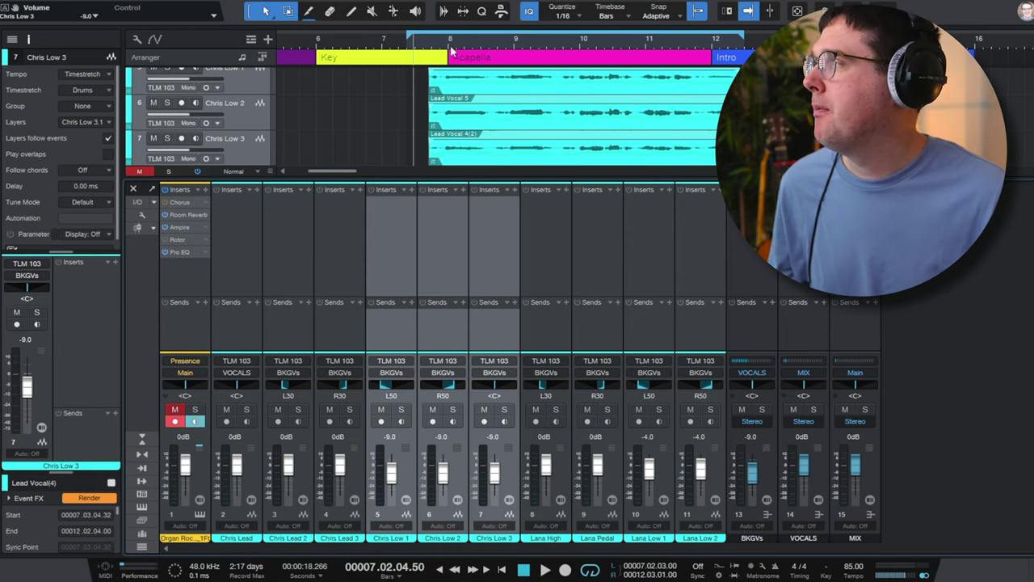
{"action": "left_click", "coordinate": [424, 46]}
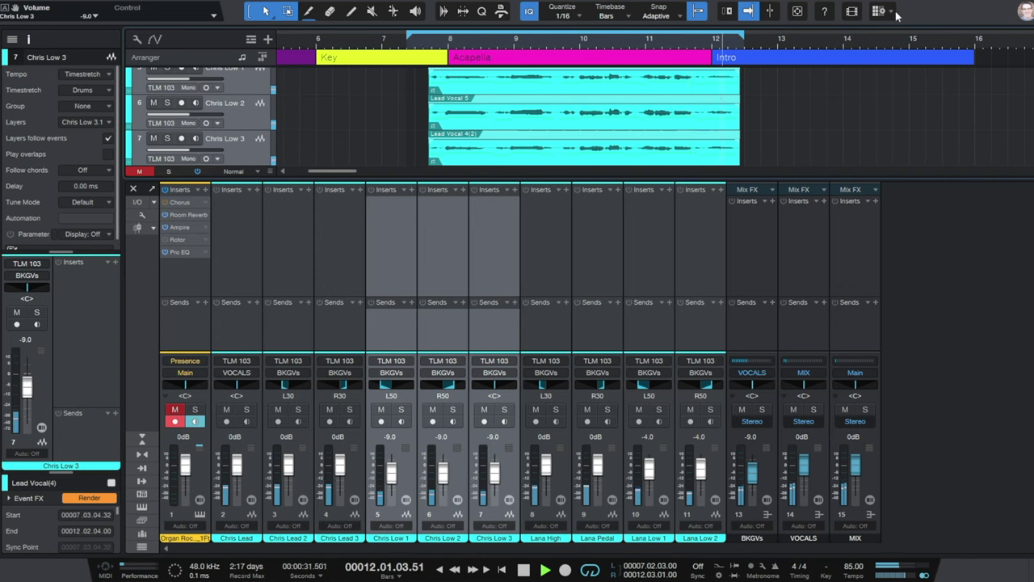
Insert Pro EQ on the BKGVs bus with a low cut at 171 Hz and a high shelf of -9.32 dB at 2.38 kHz.
{"action": "left_click", "coordinate": [764, 227]}
{"action": "key", "text": "space"}
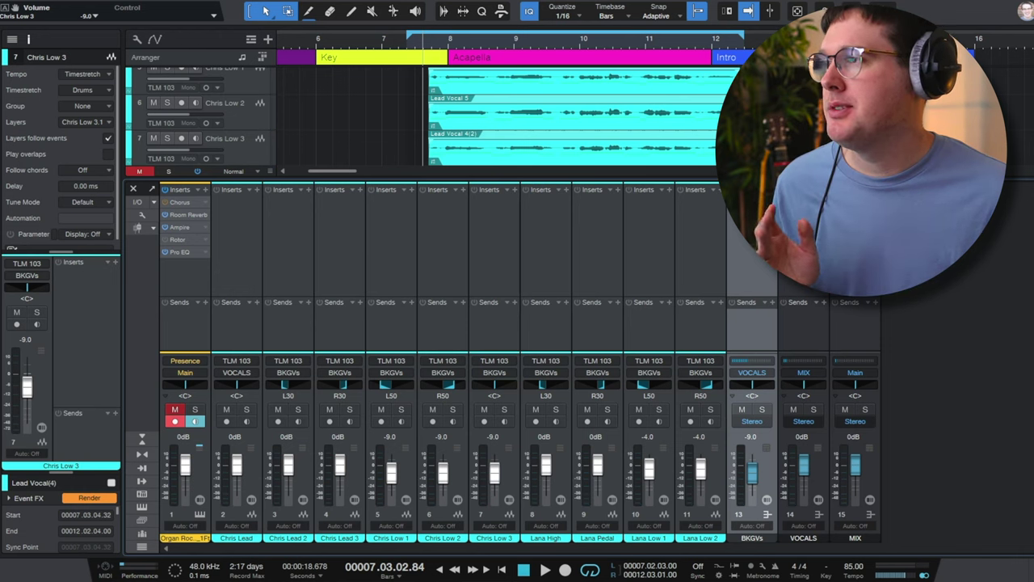
{"action": "left_click", "coordinate": [772, 189]}
{"action": "scroll", "coordinate": [849, 485], "scroll_direction": "down", "scroll_amount": 5}
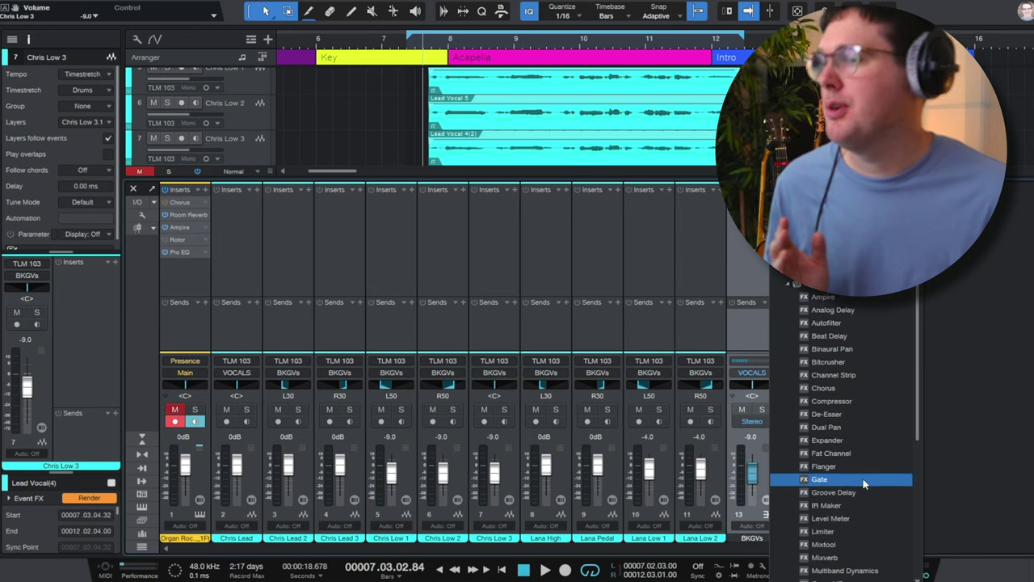
{"action": "left_click", "coordinate": [862, 518]}
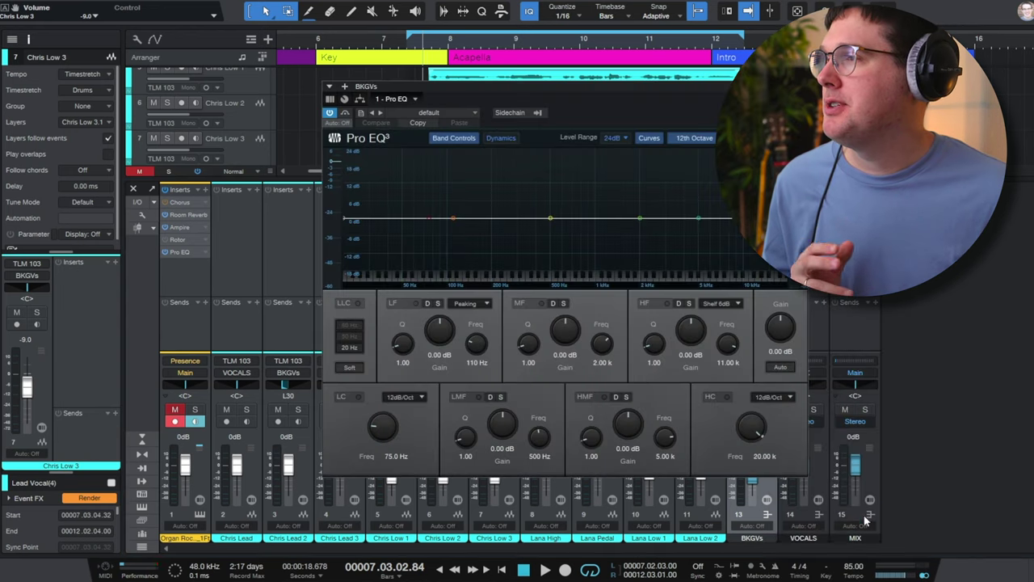
{"action": "left_click_drag", "start_coordinate": [439, 227], "coordinate": [482, 231]}
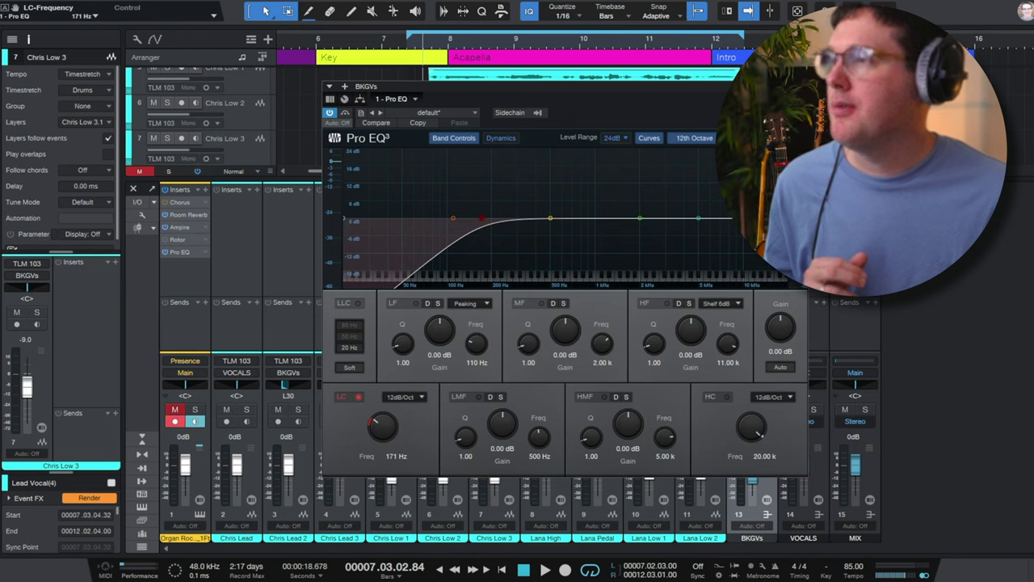
{"action": "left_click_drag", "start_coordinate": [757, 218], "coordinate": [734, 195]}
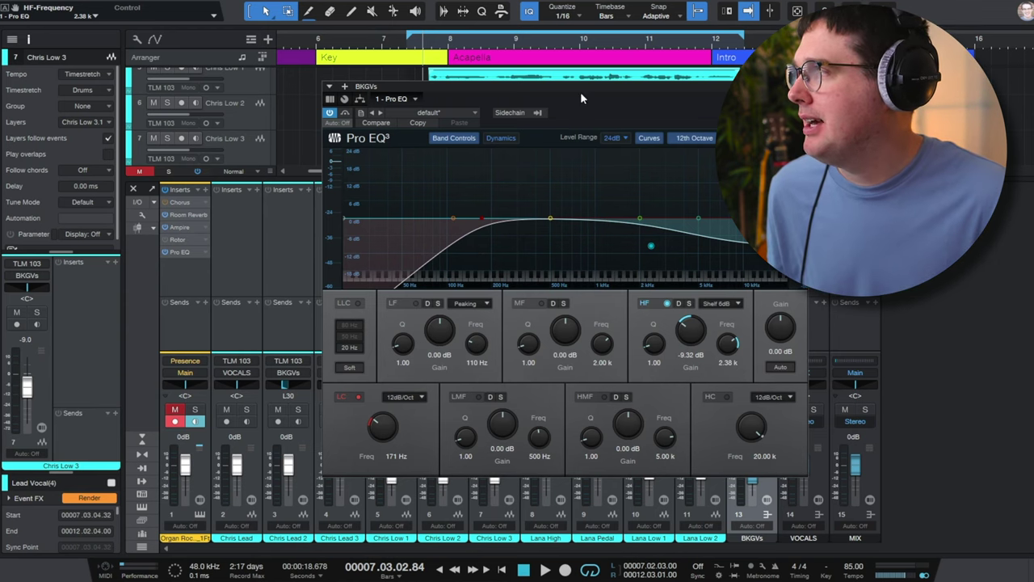
During playback, adjust the BKGVs EQ to a -12.50 dB high shelf at 3.20 kHz and a 195 Hz low cut.
{"action": "left_click_drag", "start_coordinate": [580, 97], "coordinate": [344, 73]}
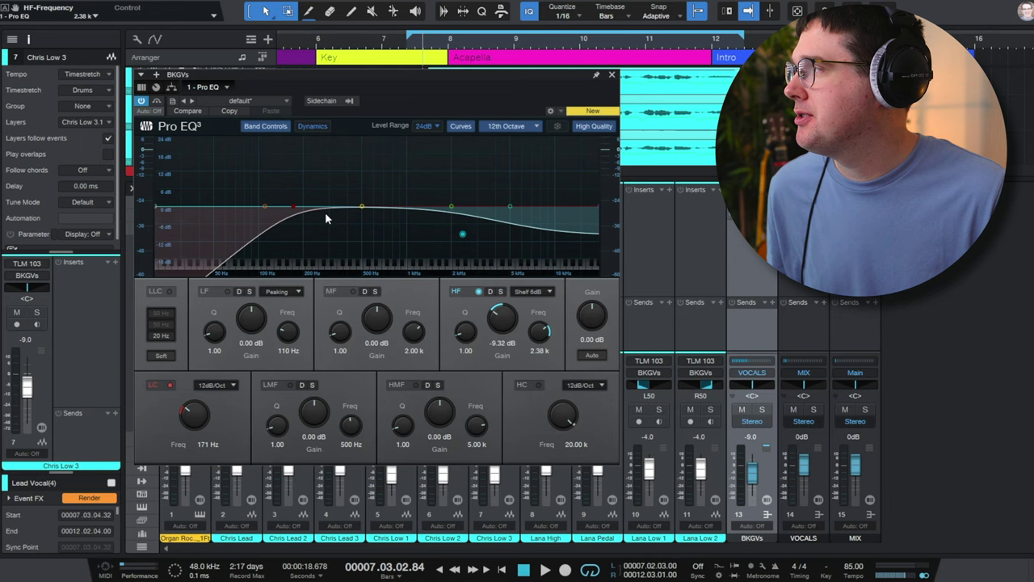
{"action": "left_click_drag", "start_coordinate": [411, 77], "coordinate": [349, 113]}
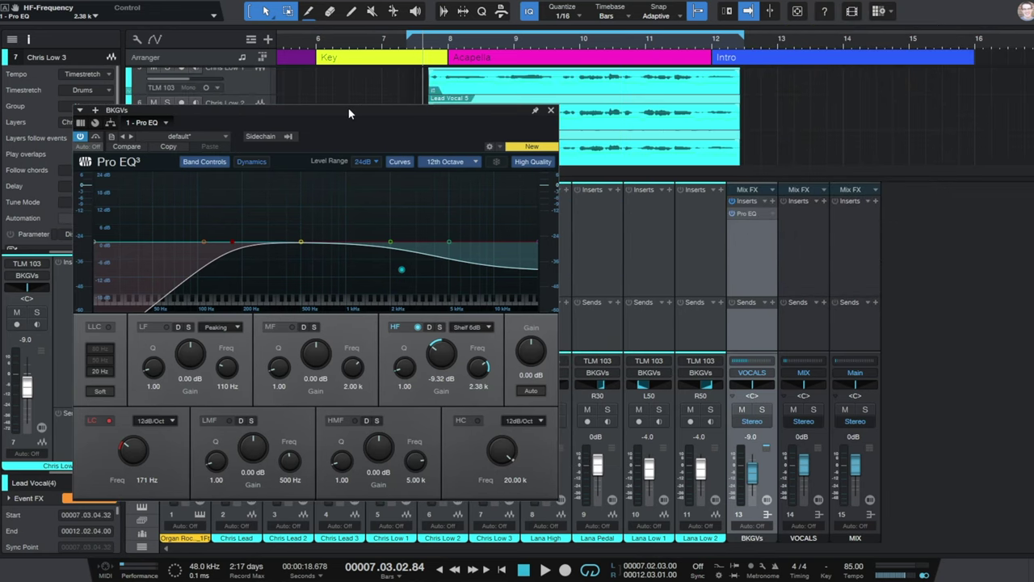
{"action": "key", "text": "space"}
{"action": "left_click_drag", "start_coordinate": [401, 273], "coordinate": [420, 278]}
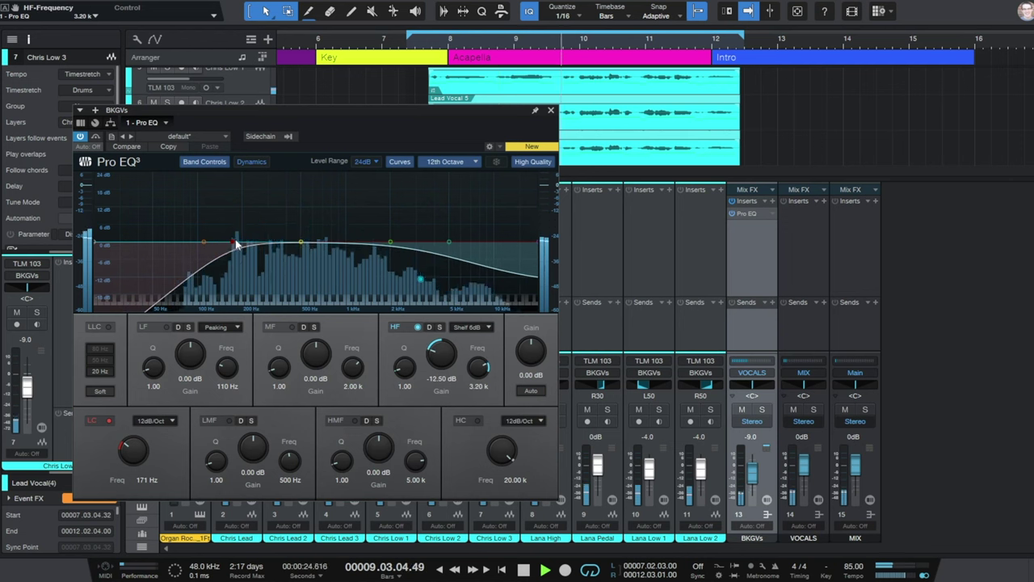
{"action": "left_click_drag", "start_coordinate": [236, 244], "coordinate": [241, 241]}
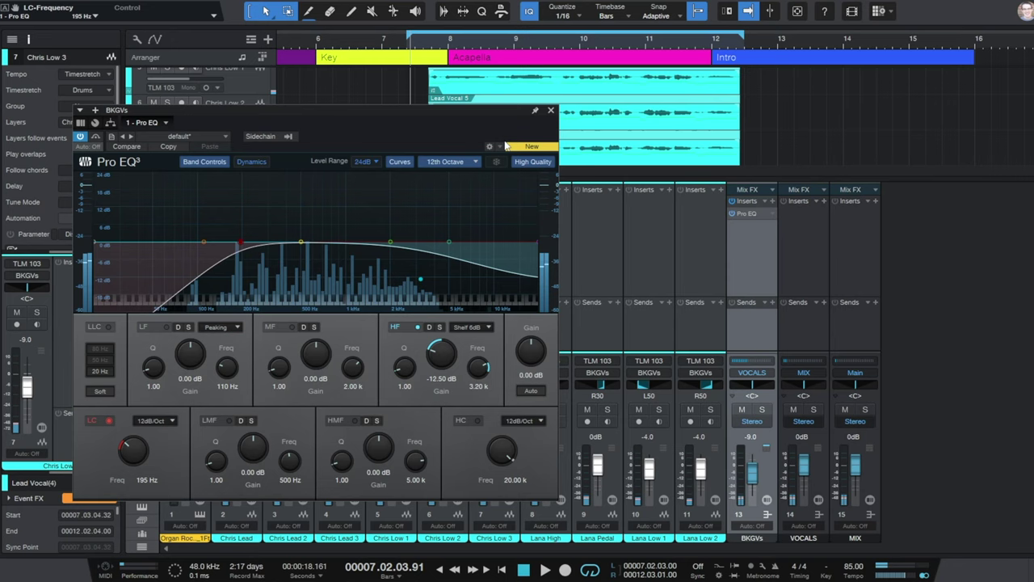
{"action": "left_click", "coordinate": [551, 110]}
Insert a Compressor after the Pro EQ on the BKGVs bus.
{"action": "left_click", "coordinate": [616, 246]}
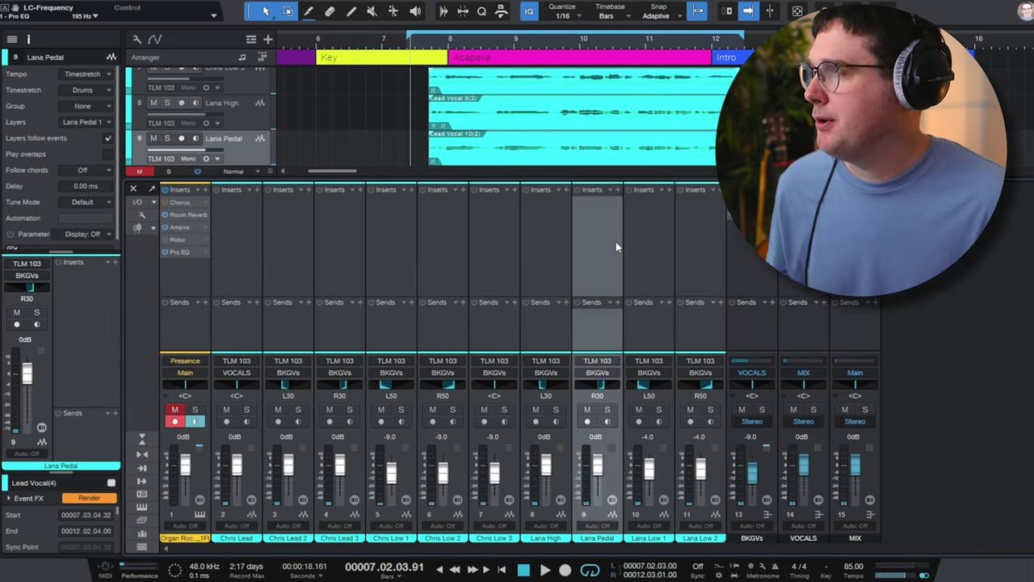
{"action": "left_click", "coordinate": [760, 234]}
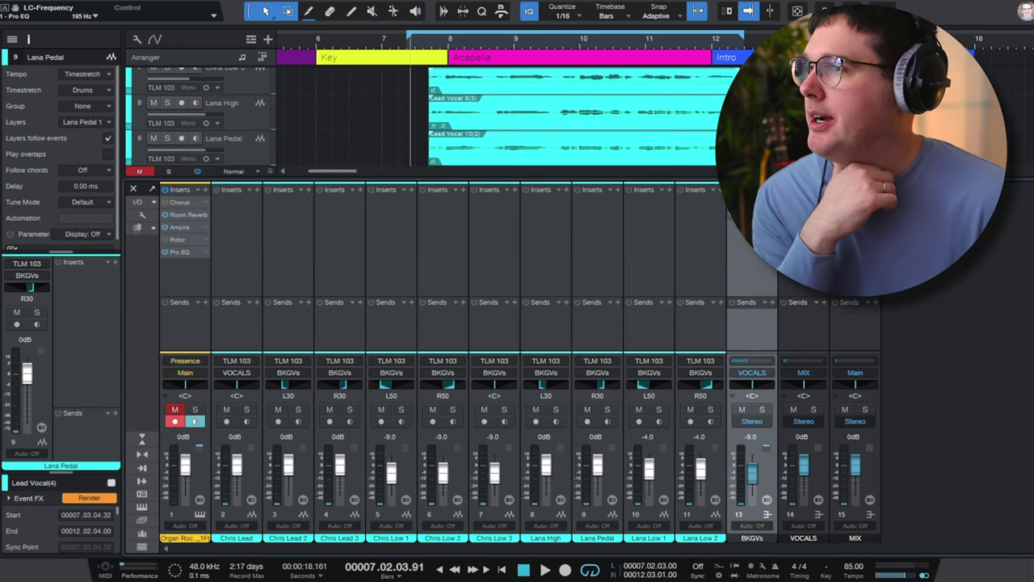
{"action": "left_click", "coordinate": [771, 189]}
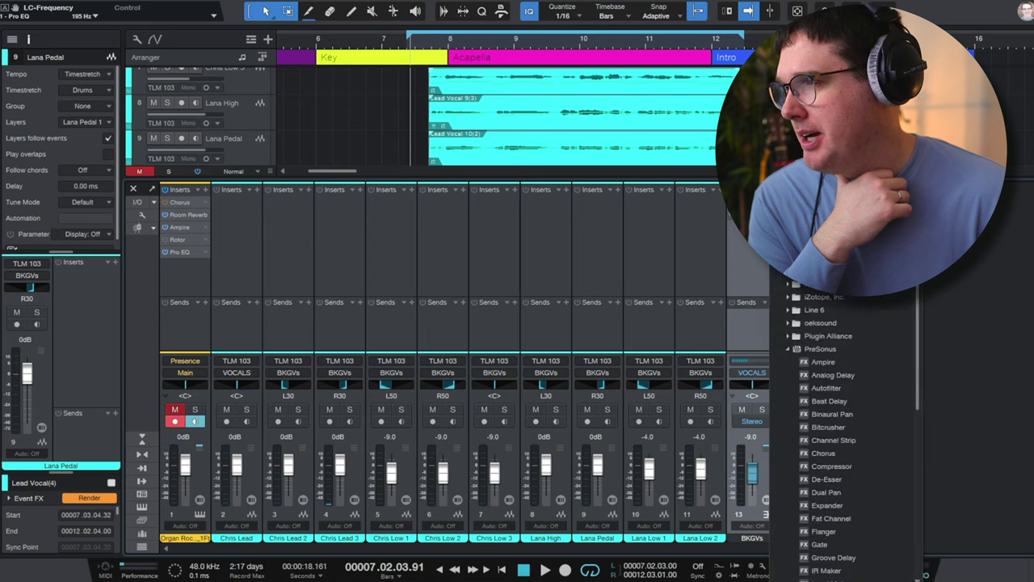
{"action": "left_click", "coordinate": [856, 401]}
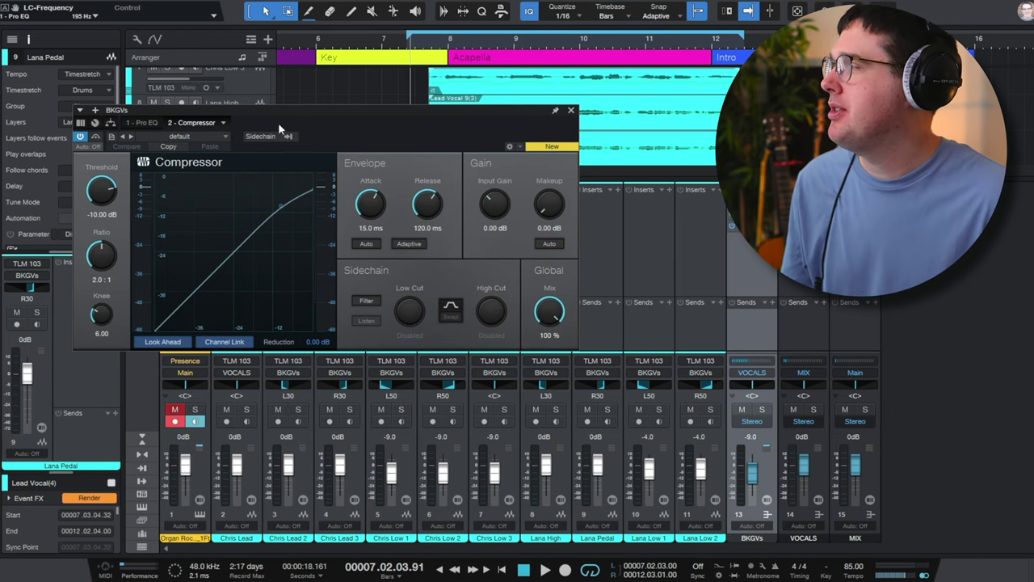
{"action": "left_click_drag", "start_coordinate": [301, 112], "coordinate": [319, 209]}
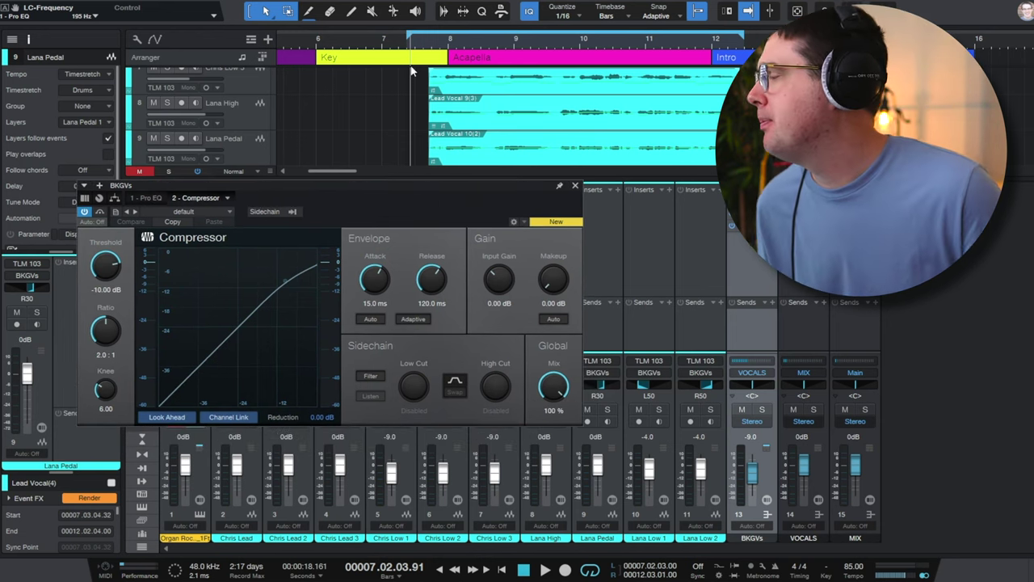
During playback, set the BKGVs compressor to a -28 dB threshold, 4.5:1 ratio, 4.15 ms attack and 39.9 ms release.
{"action": "key", "text": "space"}
{"action": "mouse_move", "coordinate": [110, 273]}
{"action": "left_mouse_down"}
{"action": "mouse_move", "coordinate": [103, 324]}
{"action": "mouse_move", "coordinate": [104, 281]}
{"action": "left_mouse_up"}
{"action": "left_click_drag", "start_coordinate": [370, 279], "coordinate": [366, 296]}
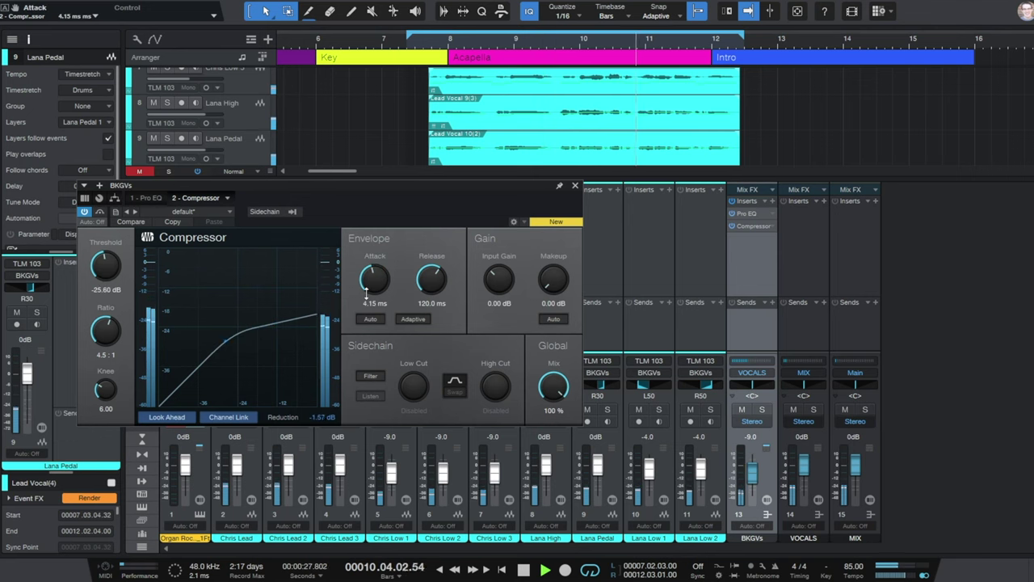
{"action": "left_click_drag", "start_coordinate": [437, 277], "coordinate": [432, 280]}
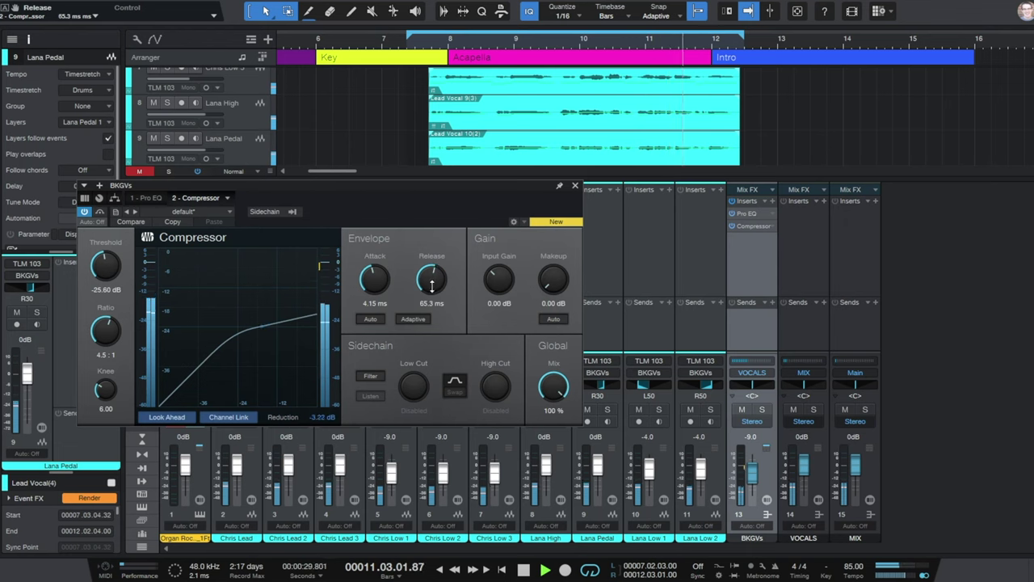
{"action": "left_click_drag", "start_coordinate": [108, 275], "coordinate": [107, 280]}
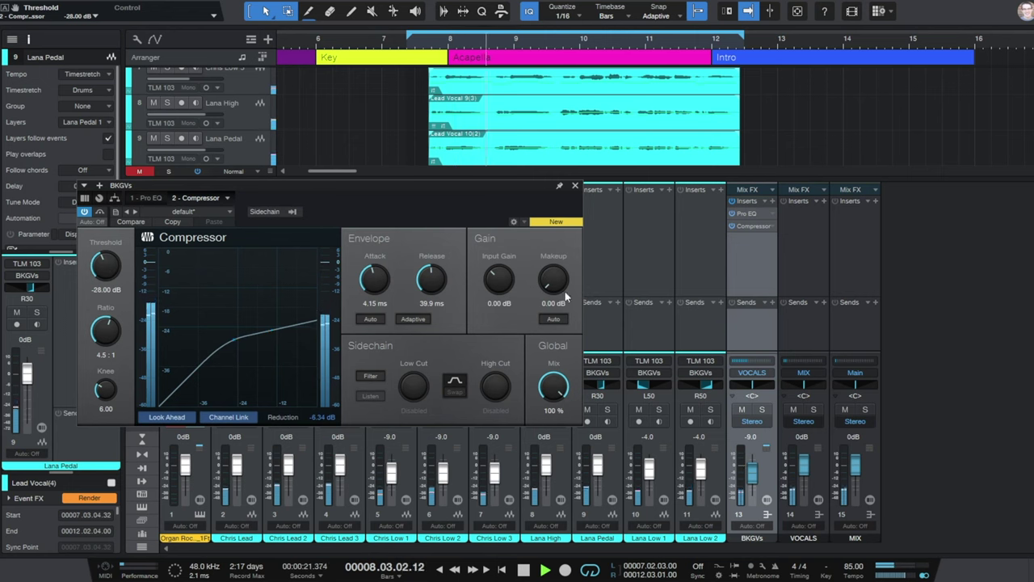
Set the BKGVs compressor's makeup gain to 5 dB and its attack to 15.6 ms.
{"action": "left_click_drag", "start_coordinate": [559, 287], "coordinate": [557, 276]}
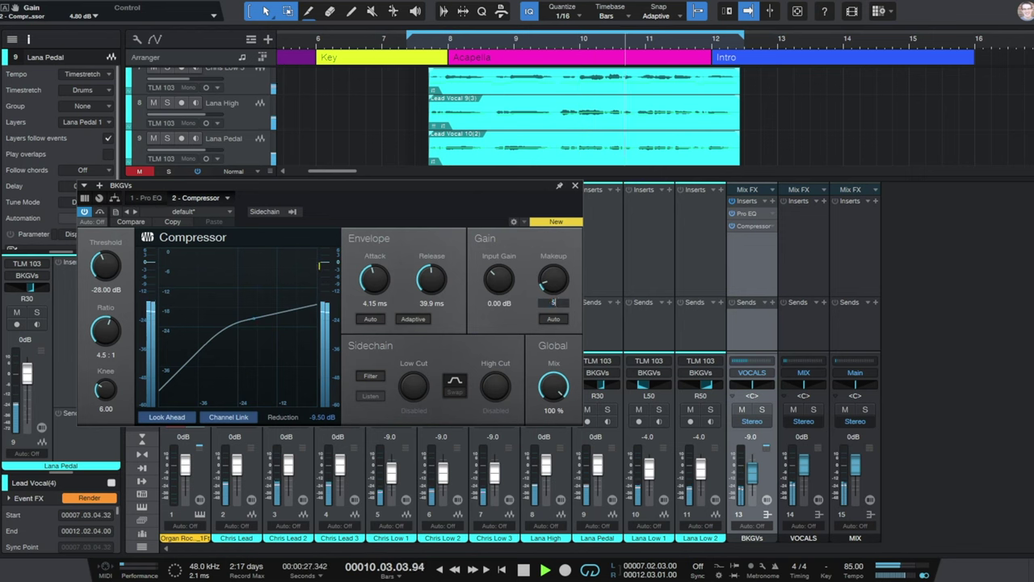
{"action": "left_click_drag", "start_coordinate": [372, 278], "coordinate": [375, 273]}
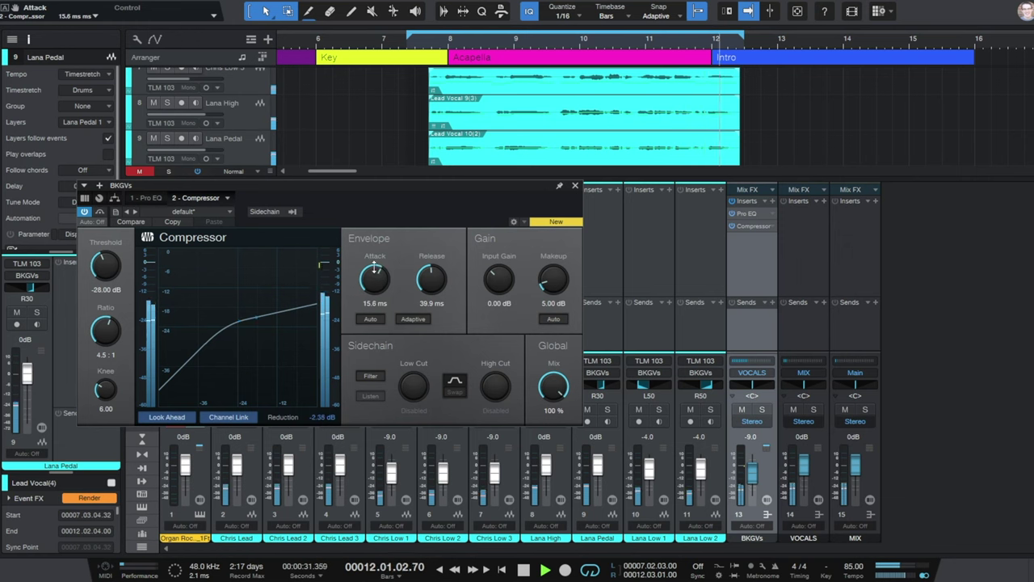
{"action": "key", "text": "space"}
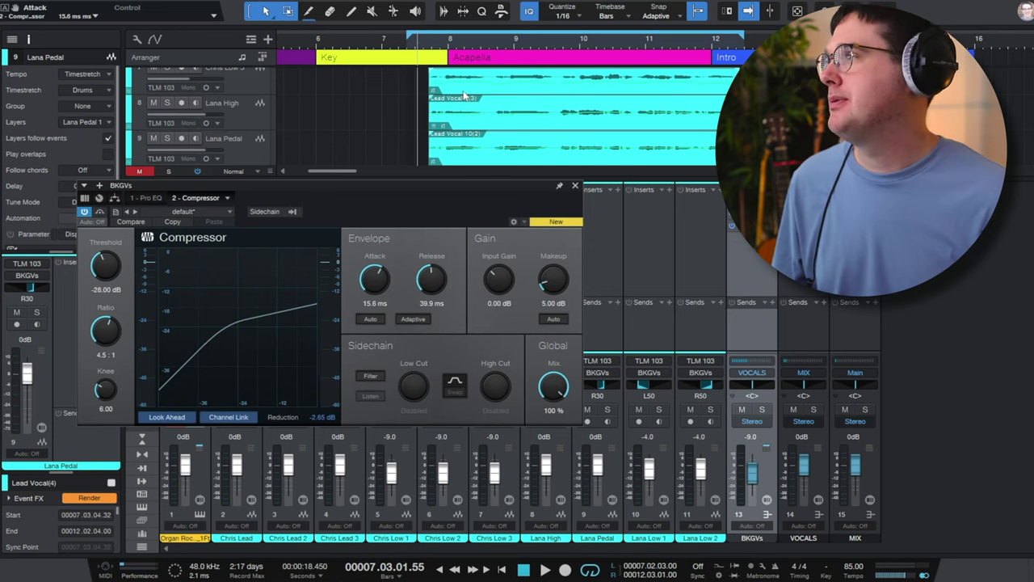
Shorten the playback loop to end in bar 10 and compare the BKGVs bus with its inserts bypassed and active.
{"action": "key", "text": "space"}
{"action": "left_click", "coordinate": [732, 203]}
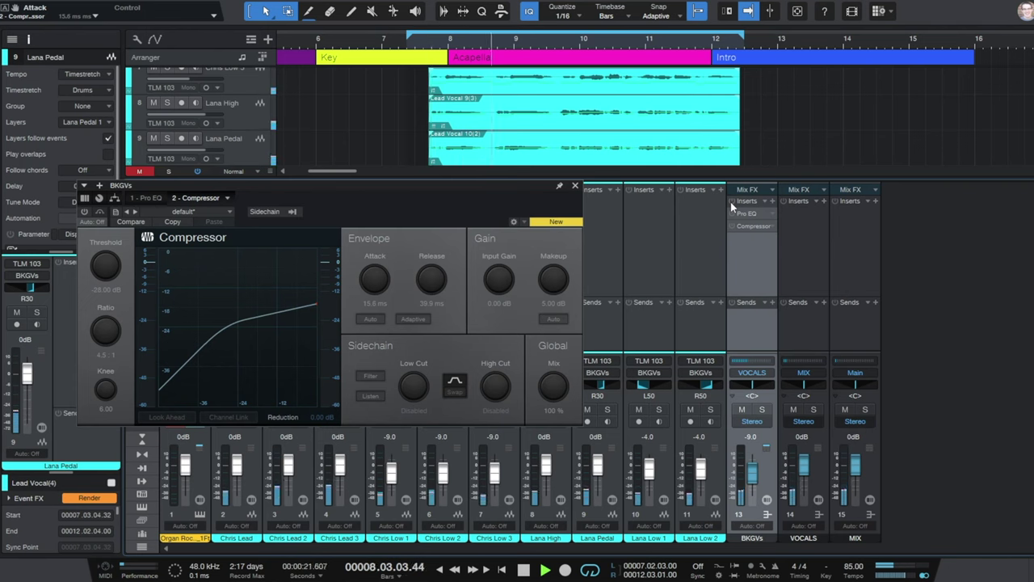
{"action": "left_click_drag", "start_coordinate": [741, 37], "coordinate": [603, 36]}
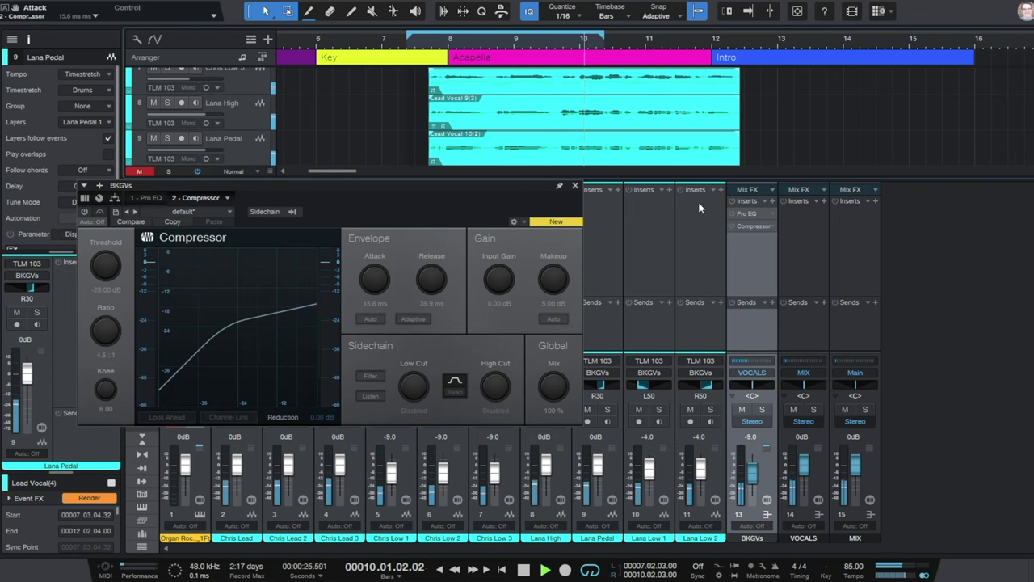
{"action": "left_click", "coordinate": [732, 201]}
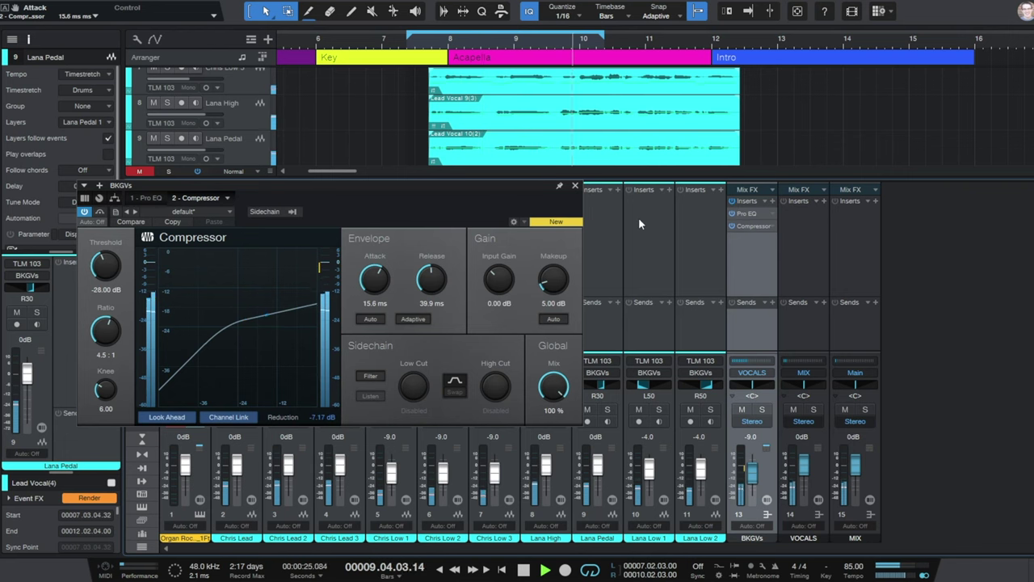
{"action": "key", "text": "space"}
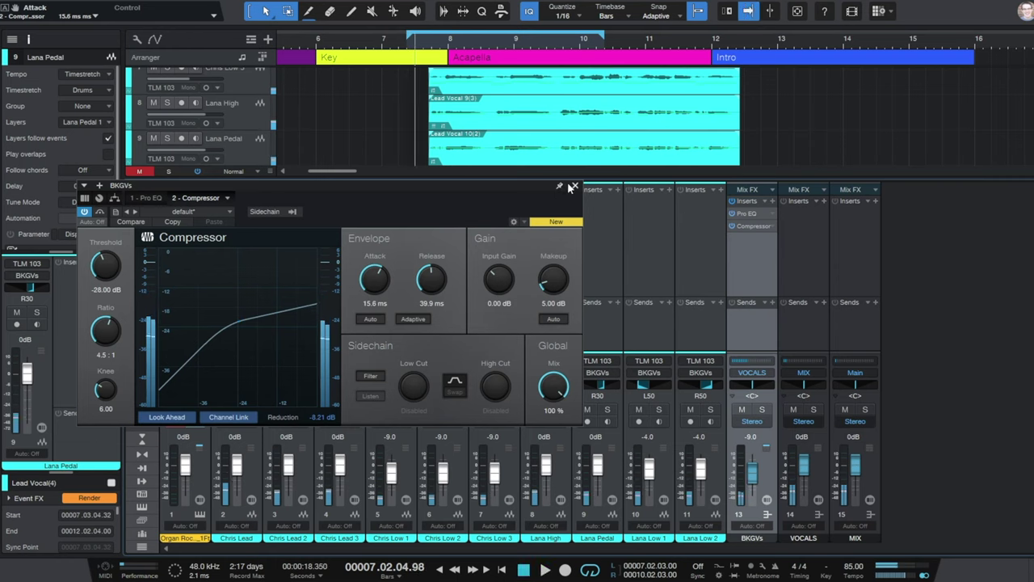
Close the BKGVs compressor and insert a Room Reverb after it on the BKGVs bus.
{"action": "left_click", "coordinate": [574, 186]}
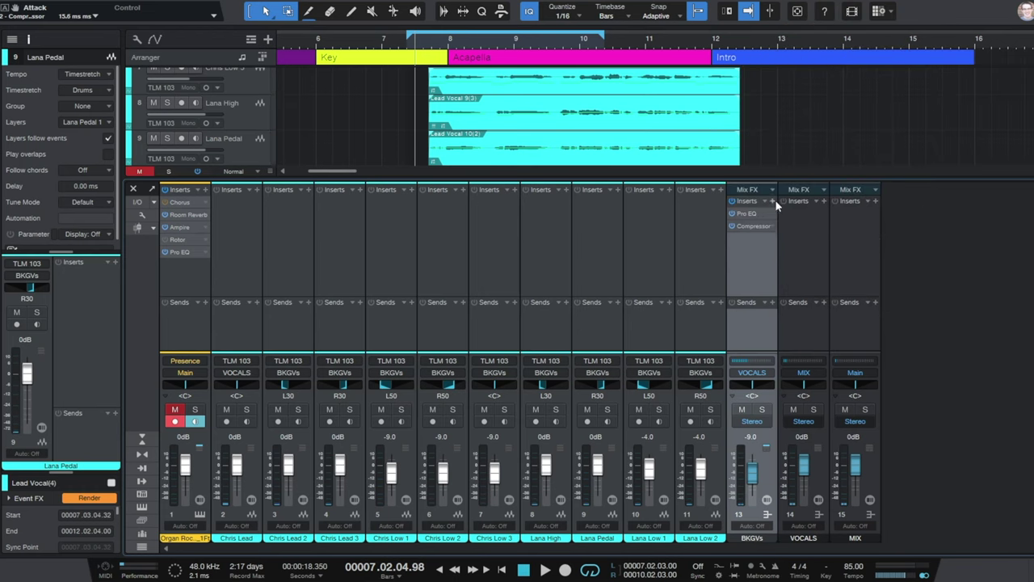
{"action": "left_click", "coordinate": [765, 201]}
{"action": "scroll", "coordinate": [840, 509], "scroll_direction": "down", "scroll_amount": 4}
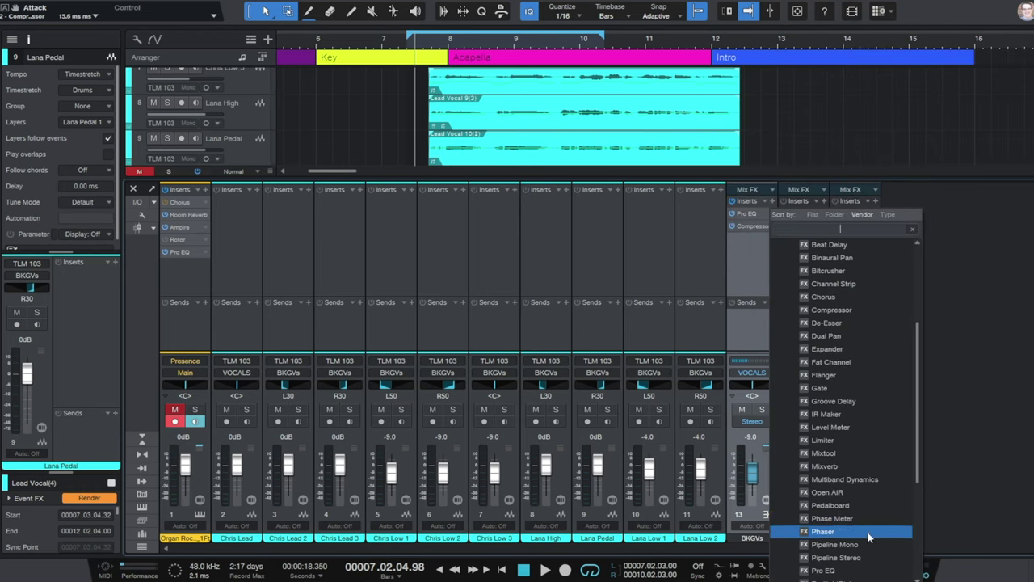
{"action": "left_click", "coordinate": [872, 533]}
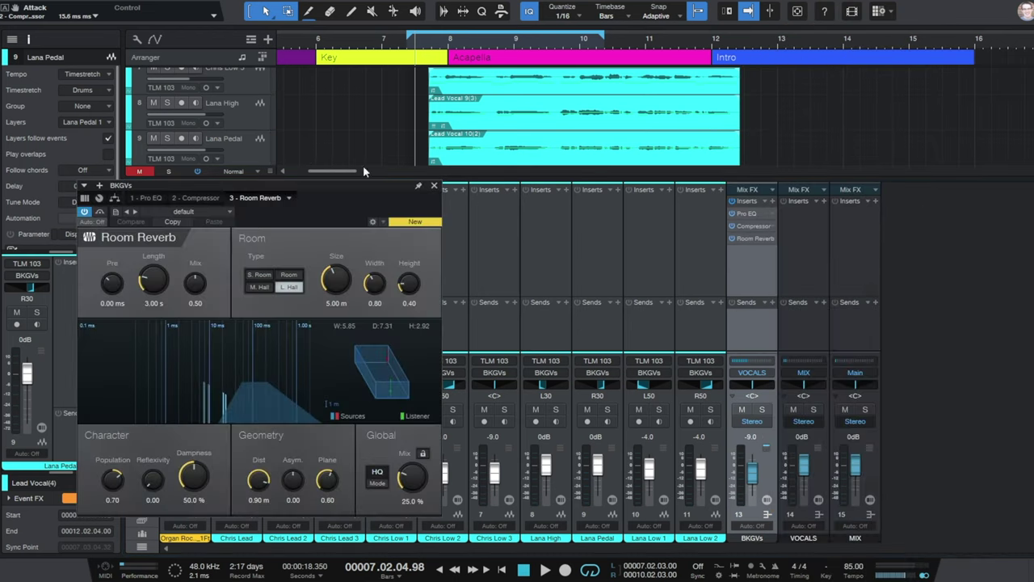
{"action": "left_click_drag", "start_coordinate": [344, 189], "coordinate": [284, 159]}
Load the Cold Cellar preset in the BKGVs bus's Room Reverb.
{"action": "left_click", "coordinate": [242, 176]}
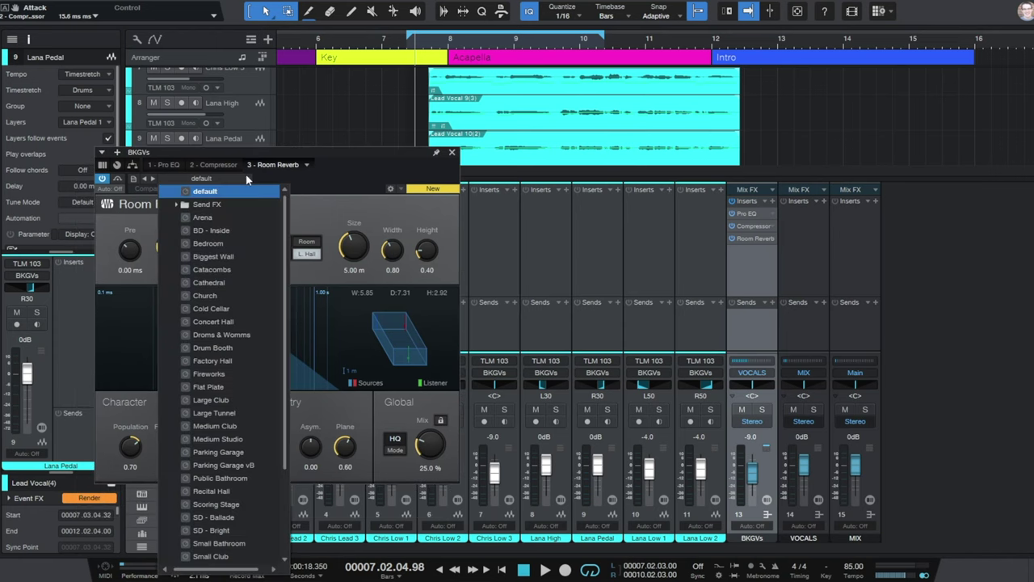
{"action": "scroll", "coordinate": [248, 323], "scroll_direction": "down", "scroll_amount": 3}
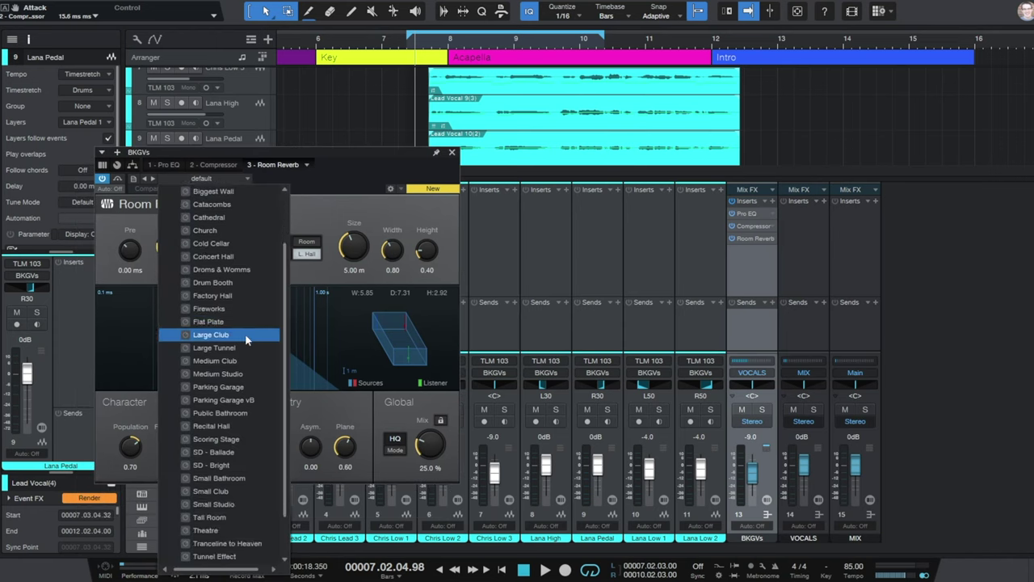
{"action": "scroll", "coordinate": [245, 390], "scroll_direction": "up", "scroll_amount": 1}
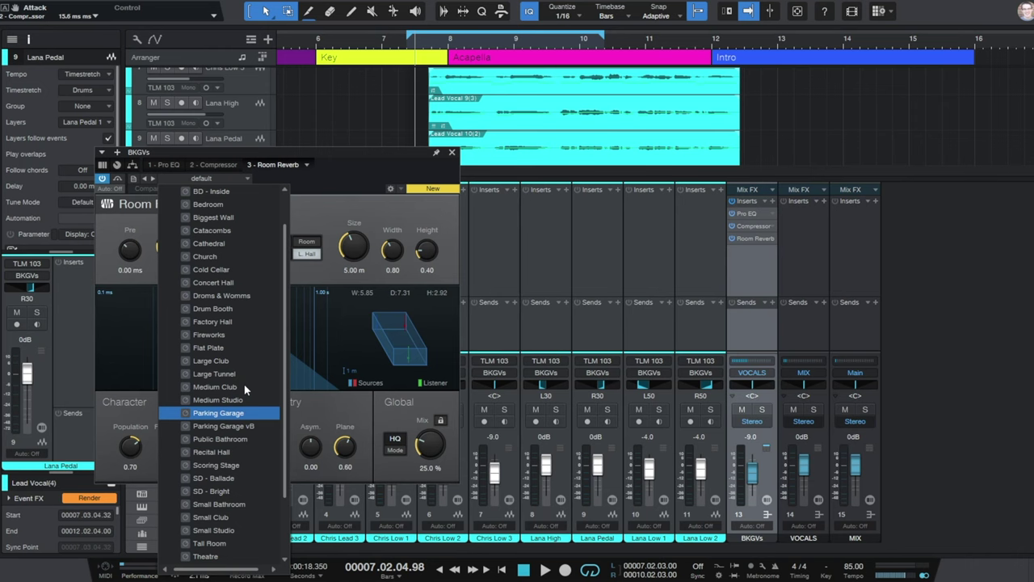
{"action": "scroll", "coordinate": [245, 390], "scroll_direction": "up", "scroll_amount": 2}
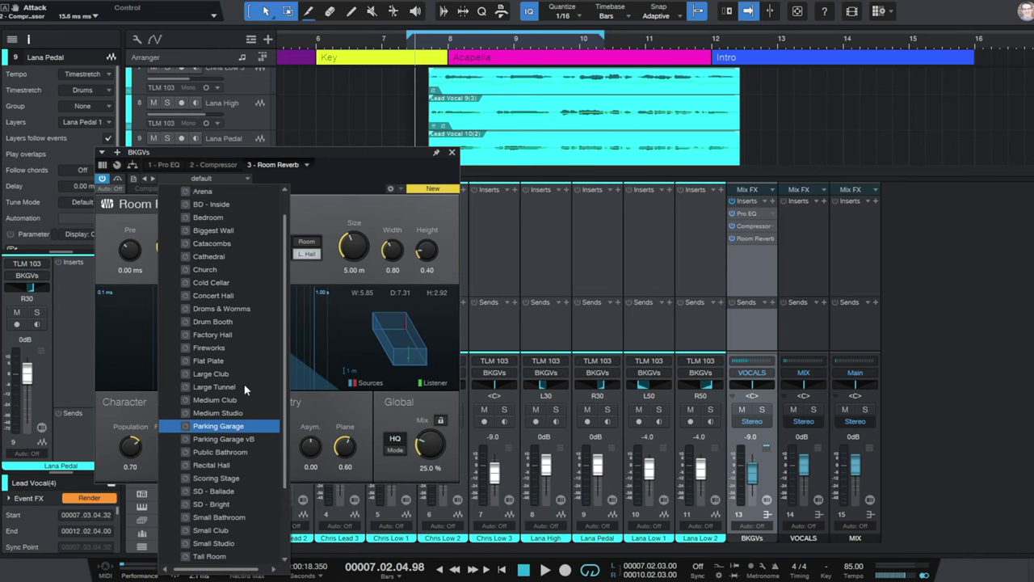
{"action": "left_click", "coordinate": [247, 296]}
{"action": "left_click_drag", "start_coordinate": [335, 154], "coordinate": [378, 149]}
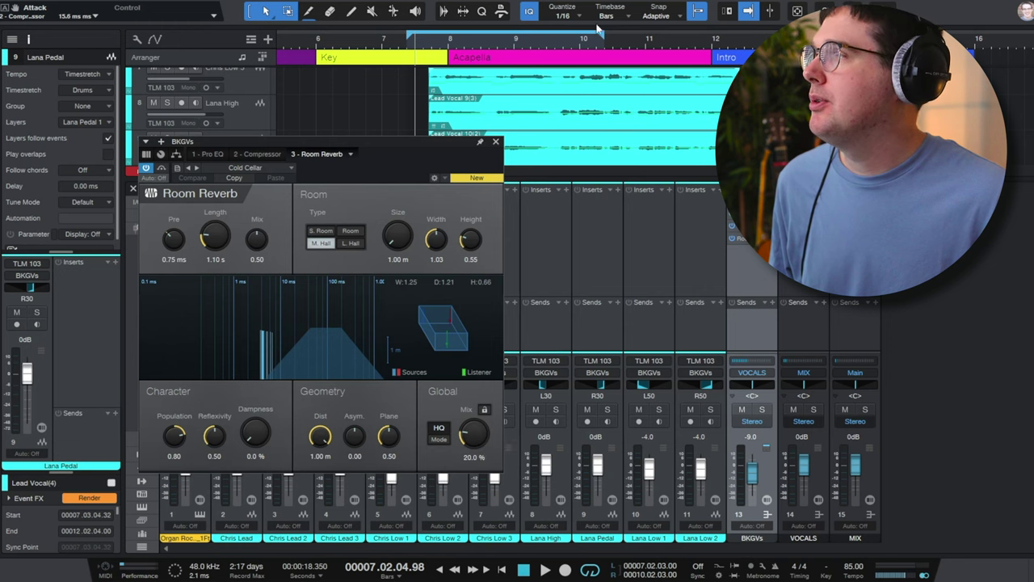
During playback, set the BKGVs reverb's dry/wet mix to 36%, pre-delay to 9.75 ms and reflexivity to 0.30.
{"action": "key", "text": "space"}
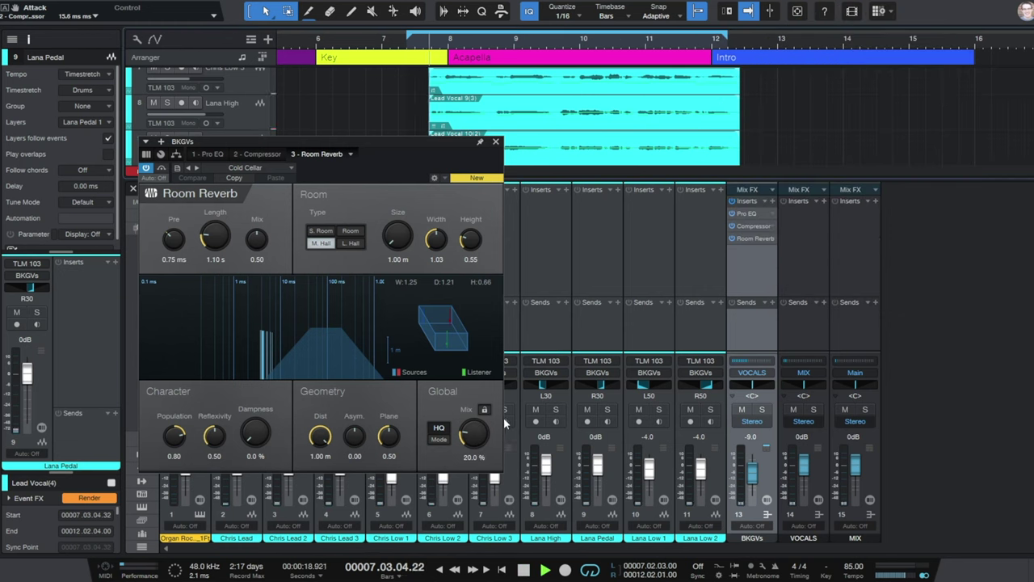
{"action": "left_click_drag", "start_coordinate": [483, 443], "coordinate": [483, 433]}
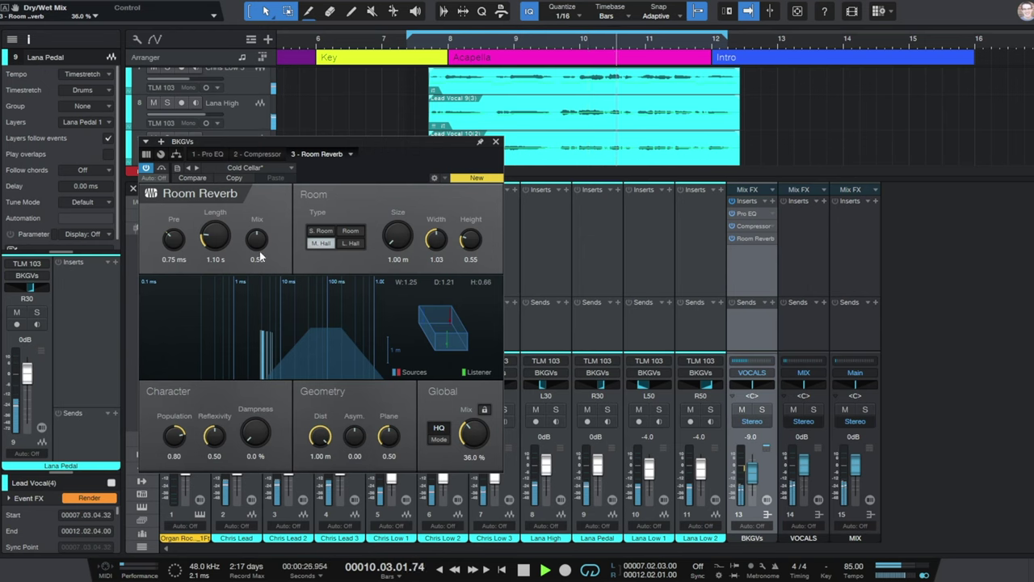
{"action": "left_click_drag", "start_coordinate": [175, 237], "coordinate": [173, 233]}
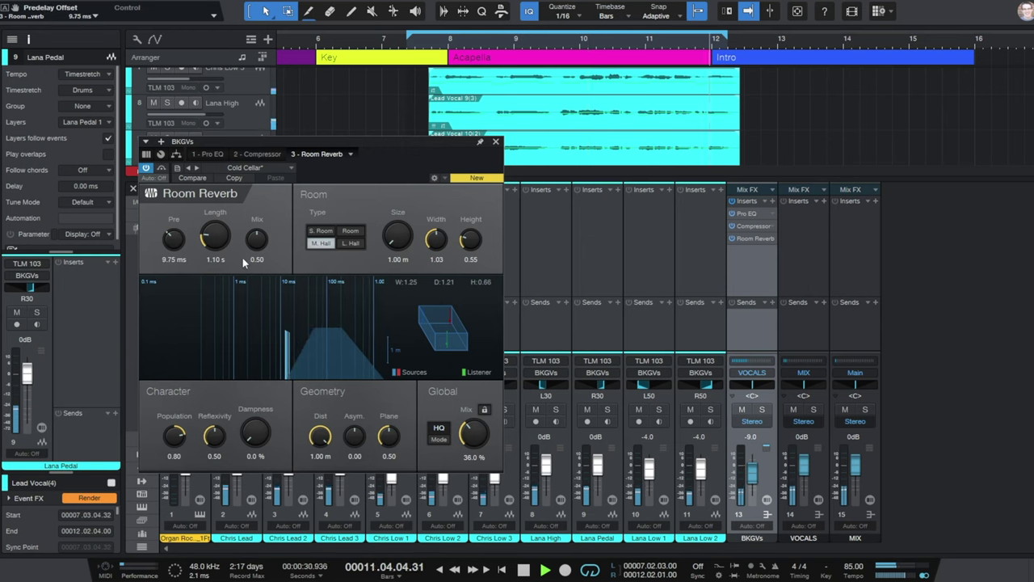
{"action": "left_click_drag", "start_coordinate": [214, 436], "coordinate": [220, 453]}
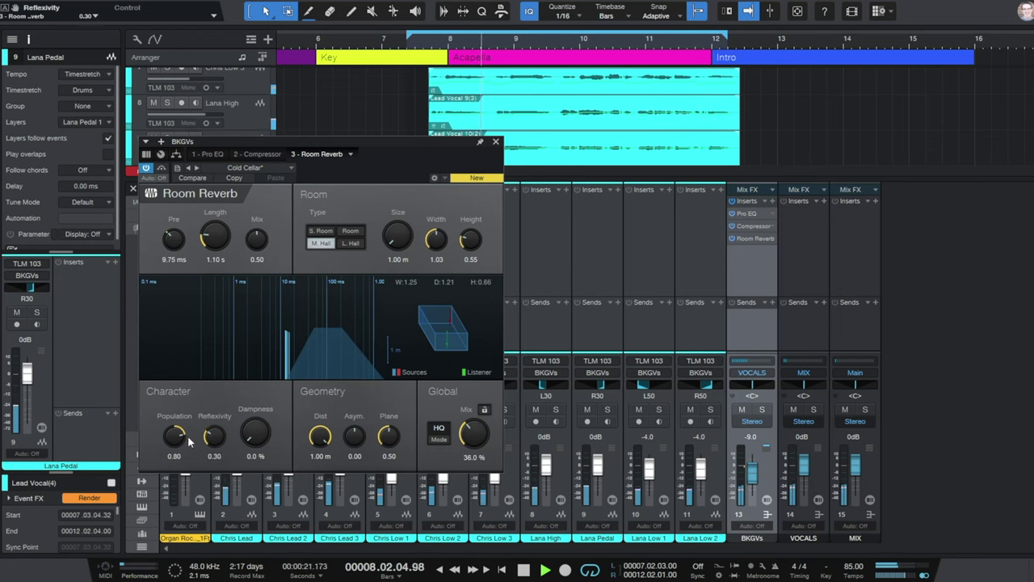
Set the BKGVs reverb's dampness to 22.5%, its dry/wet mix to 34% and its room type to Large Hall.
{"action": "left_click_drag", "start_coordinate": [252, 434], "coordinate": [255, 408]}
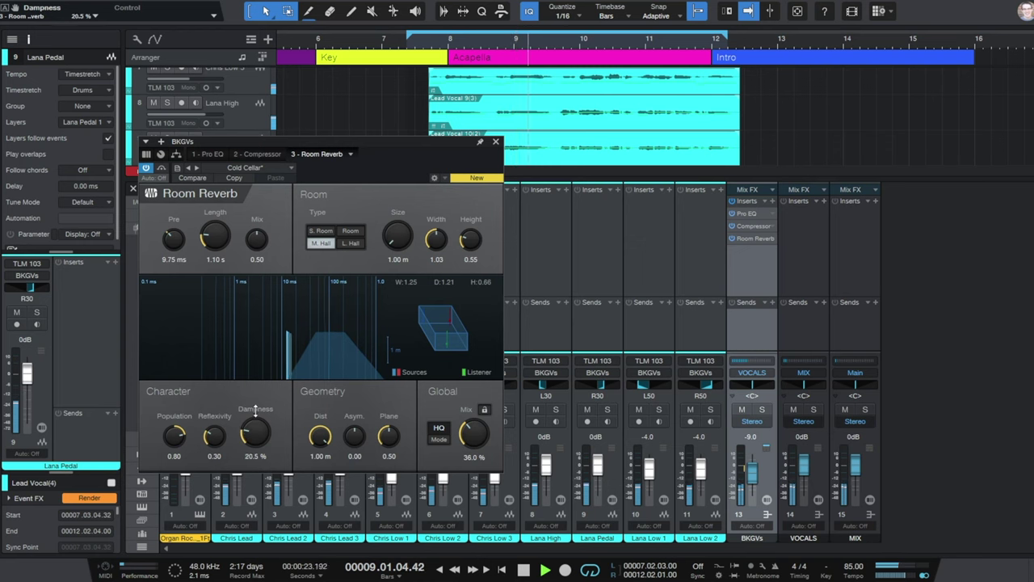
{"action": "left_click_drag", "start_coordinate": [477, 439], "coordinate": [475, 431]}
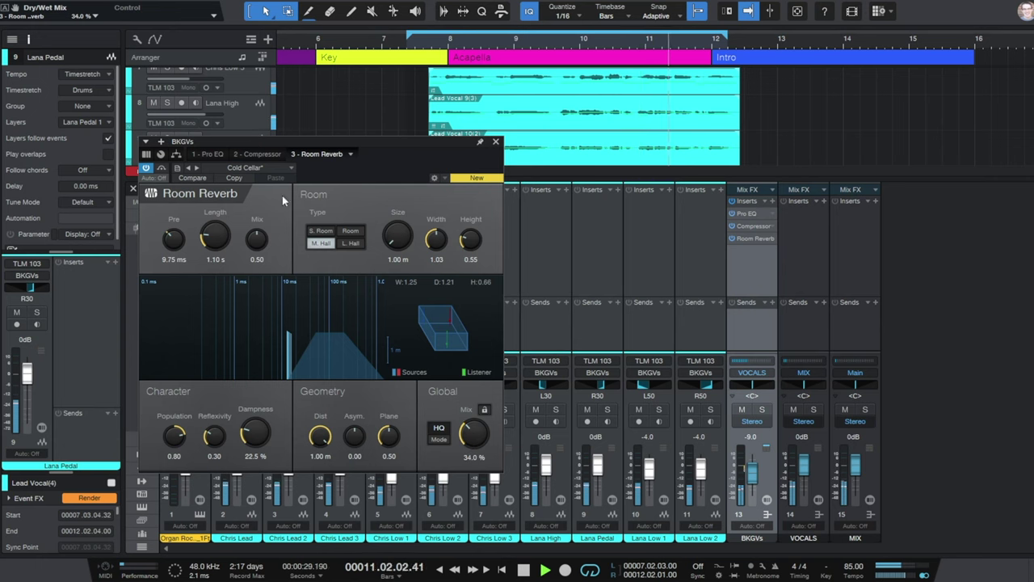
{"action": "left_click", "coordinate": [350, 232]}
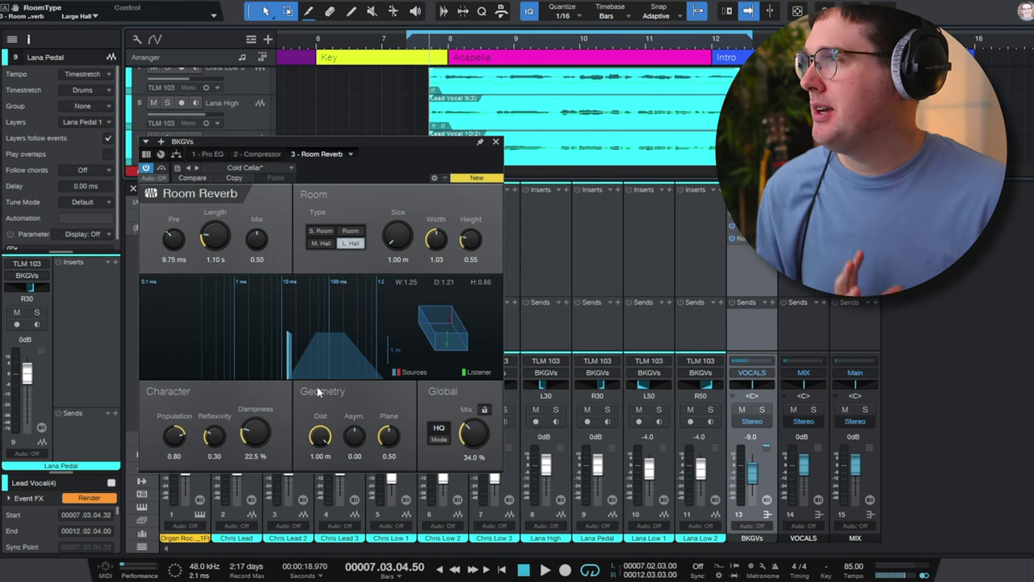
{"action": "left_click", "coordinate": [496, 142]}
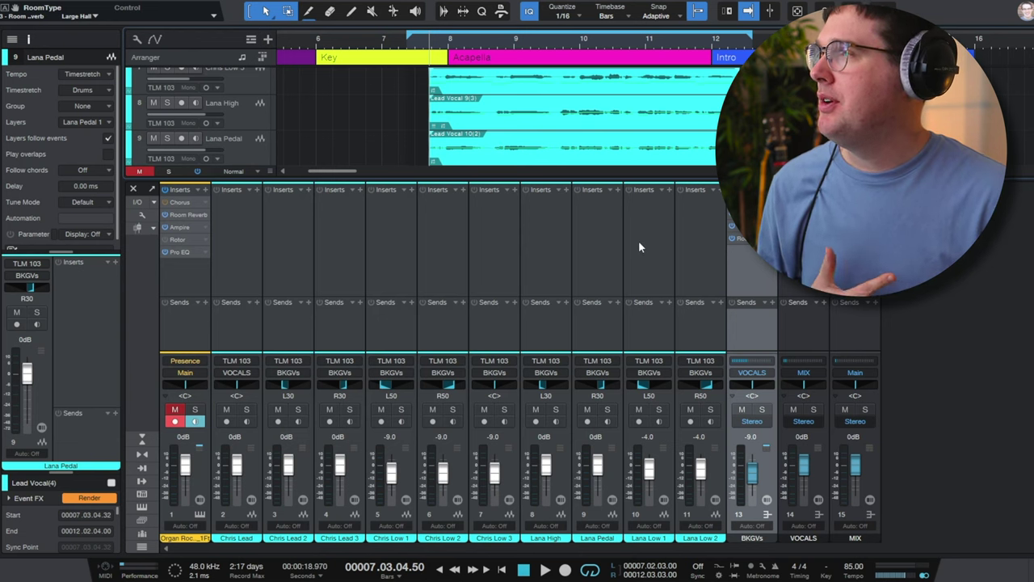
Copy the BKGVs Pro EQ to Chris Lead, boosting the HF shelf 4.56 dB at 4.10 kHz and cutting LMF 0.79 dB at 450 Hz.
{"action": "scroll", "coordinate": [542, 150], "scroll_direction": "up", "scroll_amount": 7}
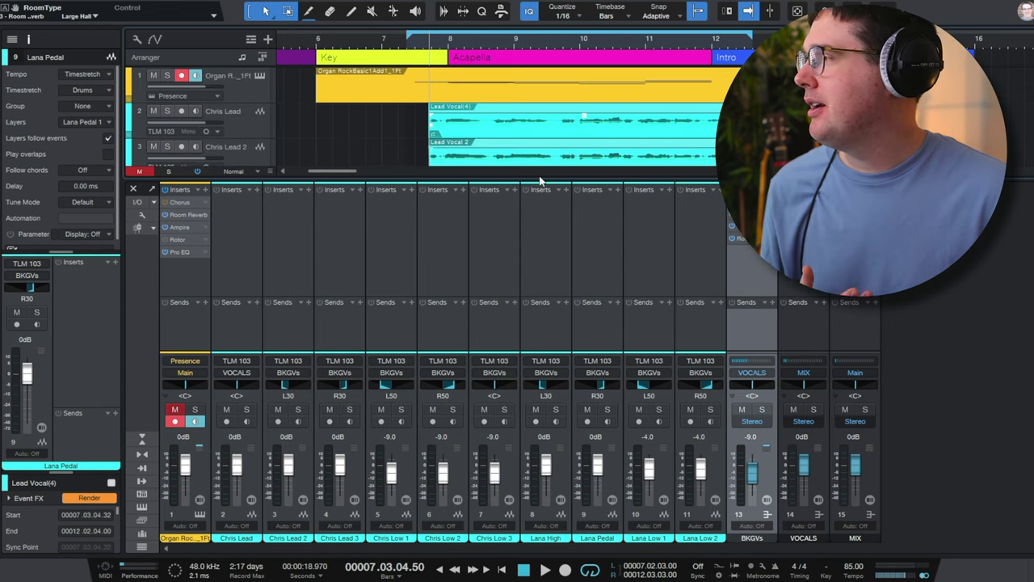
{"action": "scroll", "coordinate": [500, 153], "scroll_direction": "down", "scroll_amount": 5}
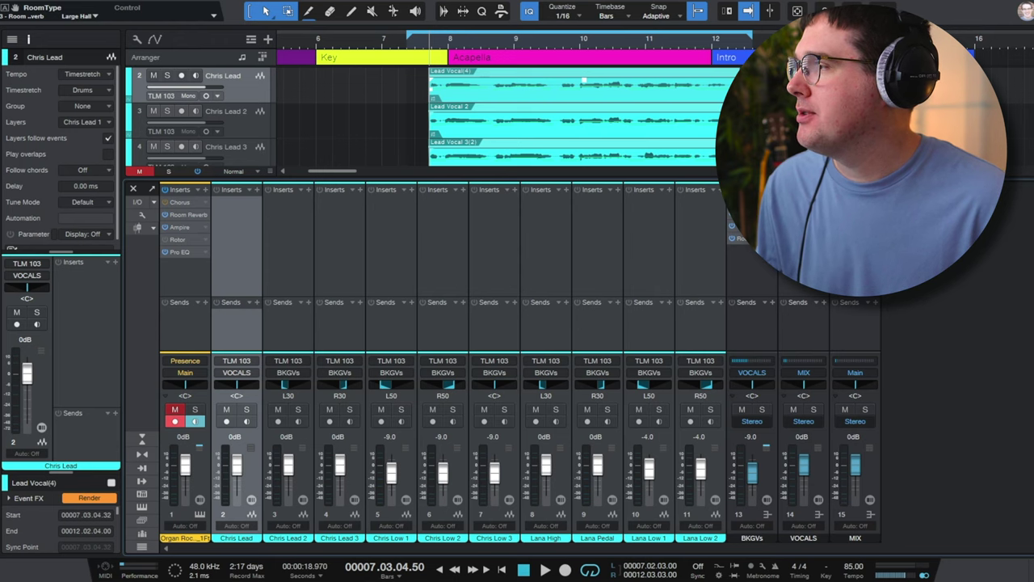
{"action": "left_click_drag", "start_coordinate": [731, 238], "coordinate": [236, 212]}
{"action": "left_click_drag", "start_coordinate": [488, 314], "coordinate": [502, 263]}
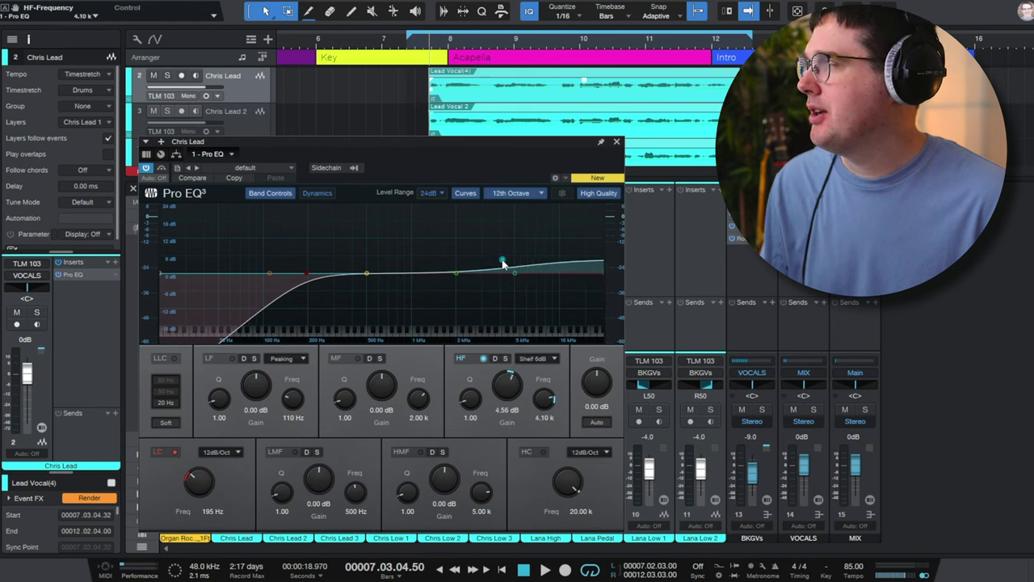
{"action": "mouse_move", "coordinate": [361, 275]}
{"action": "left_mouse_down"}
{"action": "mouse_move", "coordinate": [359, 253]}
{"action": "mouse_move", "coordinate": [361, 280]}
{"action": "left_mouse_up"}
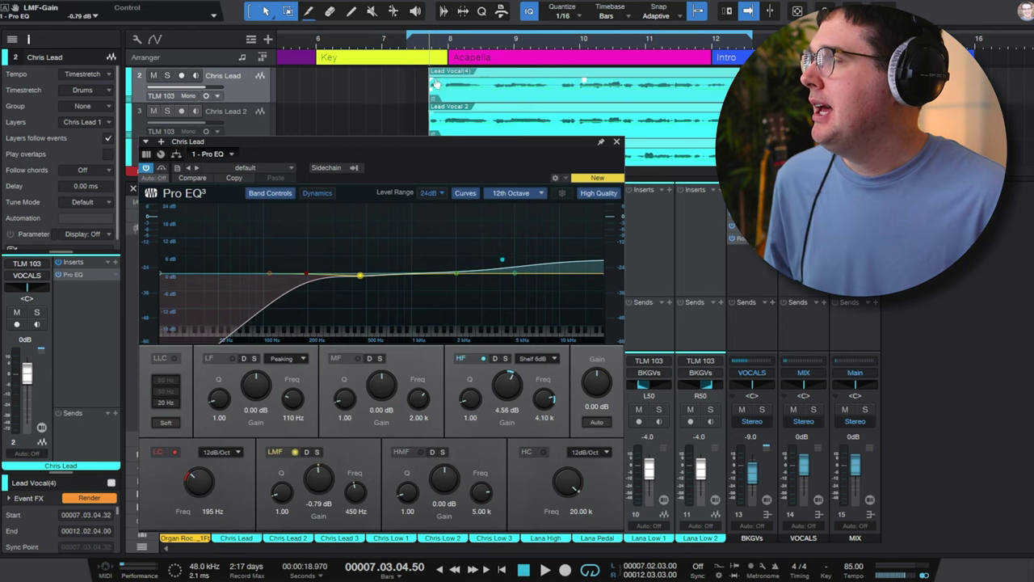
During playback, set Chris Lead's EQ low cut to 146 Hz, LMF to -3.97 dB at 531 Hz and HF to 4.96 dB at 3.61 kHz.
{"action": "left_click_drag", "start_coordinate": [463, 147], "coordinate": [480, 123]}
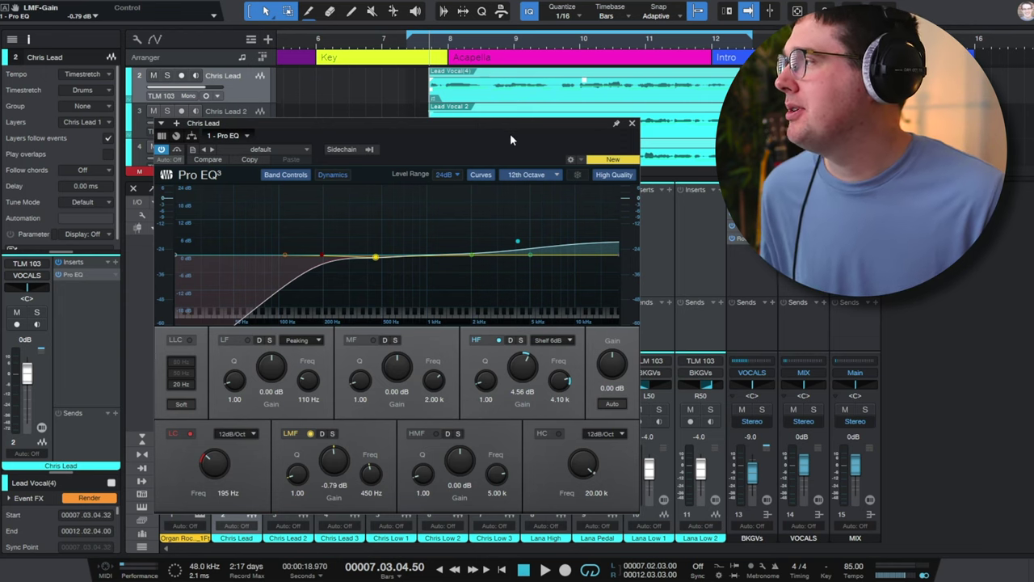
{"action": "key", "text": "space"}
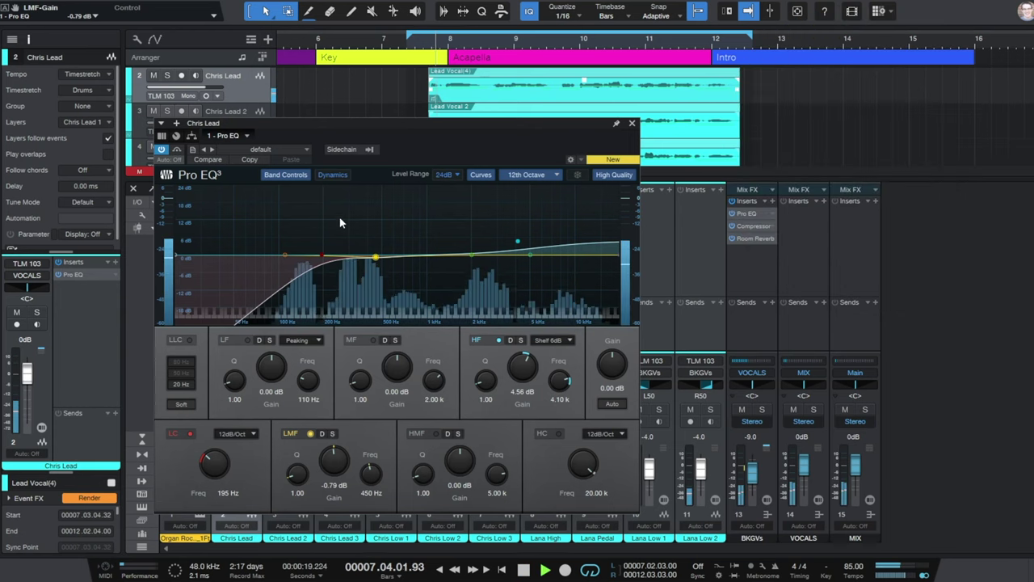
{"action": "left_click_drag", "start_coordinate": [322, 257], "coordinate": [303, 256]}
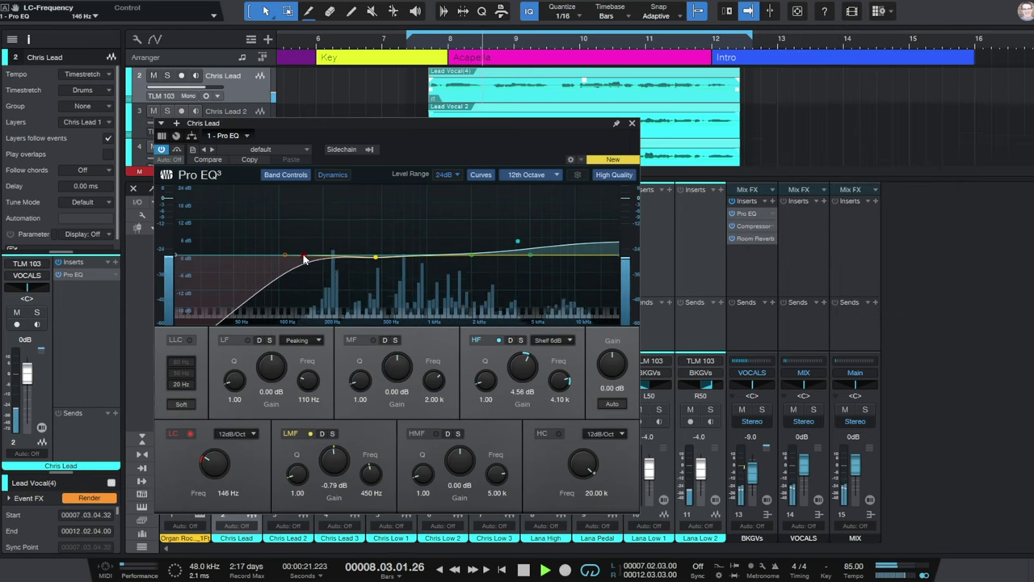
{"action": "mouse_move", "coordinate": [375, 257]}
{"action": "left_mouse_down"}
{"action": "mouse_move", "coordinate": [378, 211]}
{"action": "mouse_move", "coordinate": [386, 266]}
{"action": "left_mouse_up"}
{"action": "mouse_move", "coordinate": [517, 244]}
{"action": "left_mouse_down"}
{"action": "mouse_move", "coordinate": [522, 235]}
{"action": "mouse_move", "coordinate": [509, 240]}
{"action": "left_mouse_up"}
{"action": "left_click", "coordinate": [632, 126]}
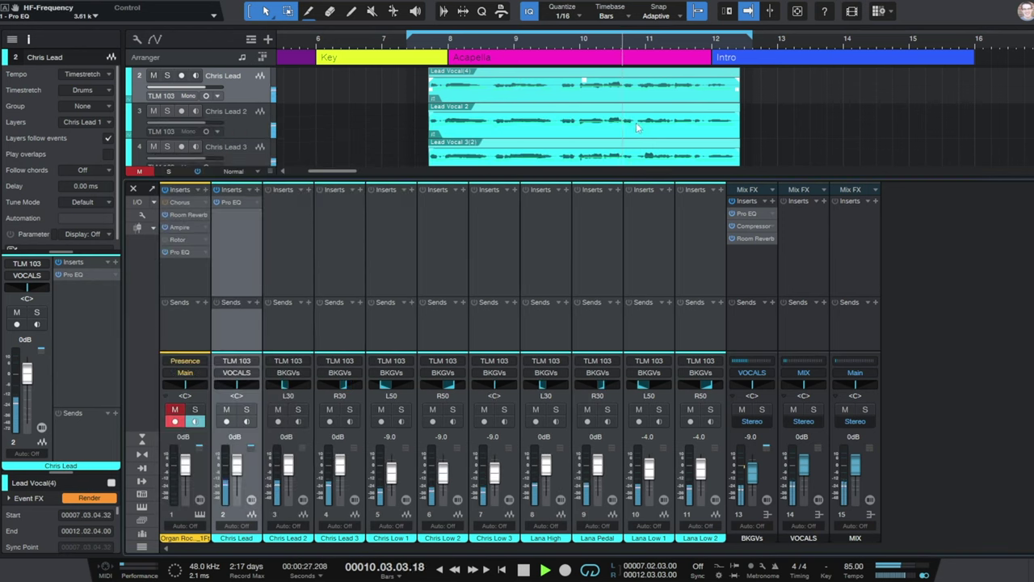
Copy the BKGVs Compressor to Chris Lead with a -36.40 dB threshold, 2.4:1 ratio and 7.73 ms attack.
{"action": "left_click_drag", "start_coordinate": [759, 228], "coordinate": [187, 277]}
{"action": "mouse_move", "coordinate": [179, 204]}
{"action": "left_mouse_down"}
{"action": "mouse_move", "coordinate": [179, 215]}
{"action": "mouse_move", "coordinate": [184, 207]}
{"action": "left_mouse_up"}
{"action": "left_click_drag", "start_coordinate": [452, 216], "coordinate": [452, 225]}
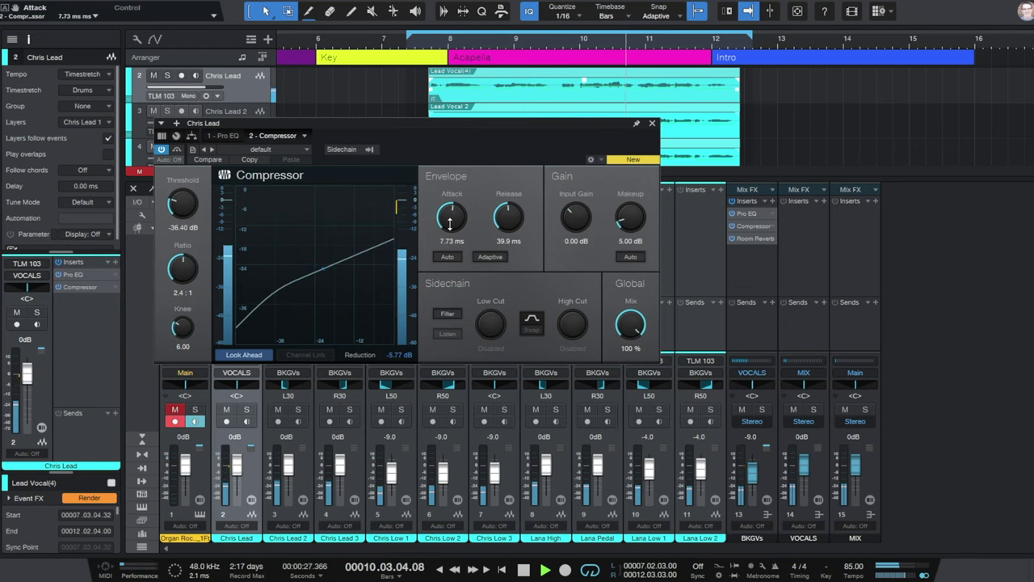
{"action": "left_click", "coordinate": [652, 122]}
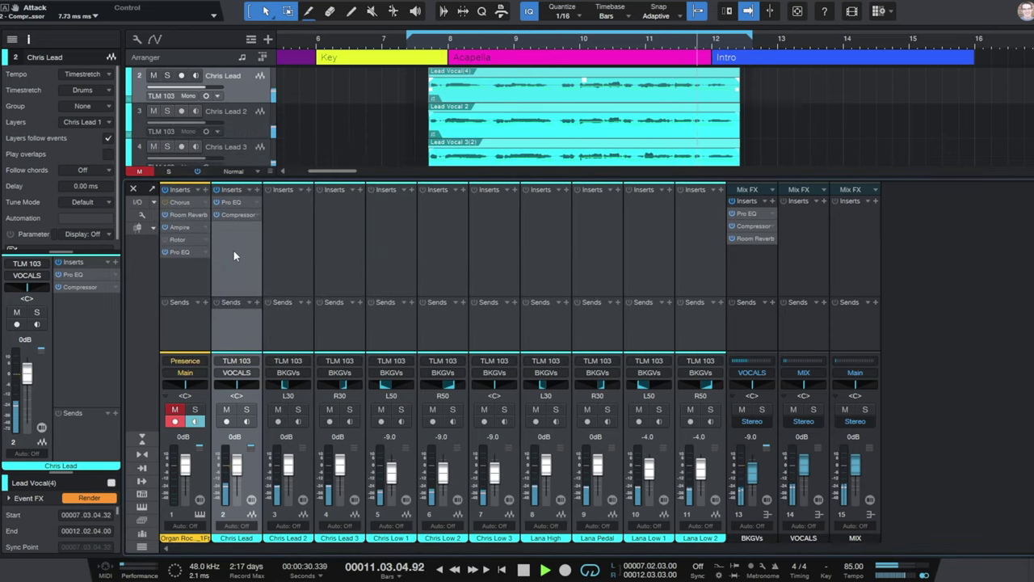
Copy the BKGVs Room Reverb to Chris Lead at 5.5% mix, and boost the lead EQ's HMF band 2.98 dB at 8.97 kHz.
{"action": "left_click_drag", "start_coordinate": [752, 236], "coordinate": [241, 248]}
{"action": "left_click_drag", "start_coordinate": [490, 419], "coordinate": [494, 452]}
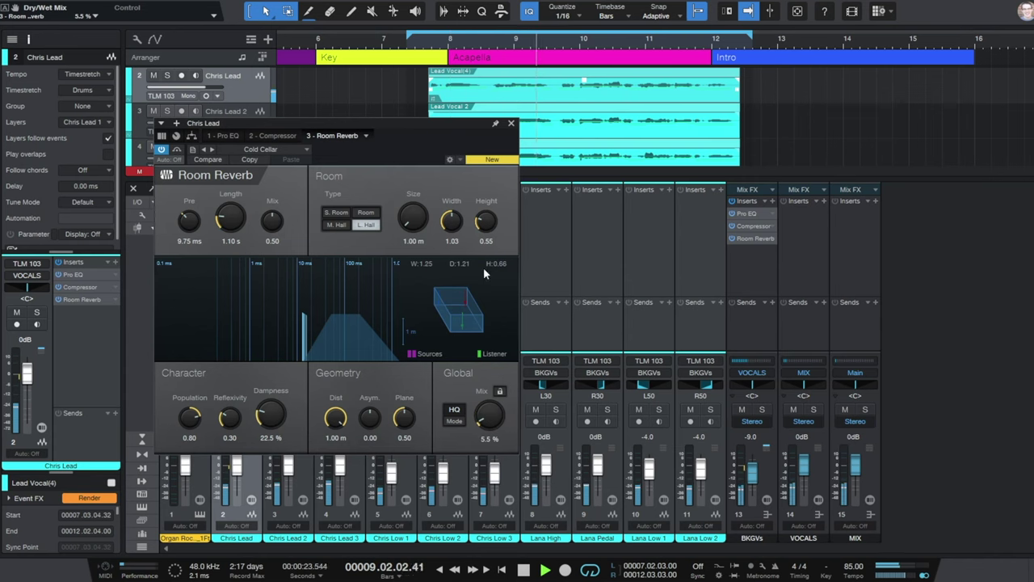
{"action": "left_click", "coordinate": [222, 135]}
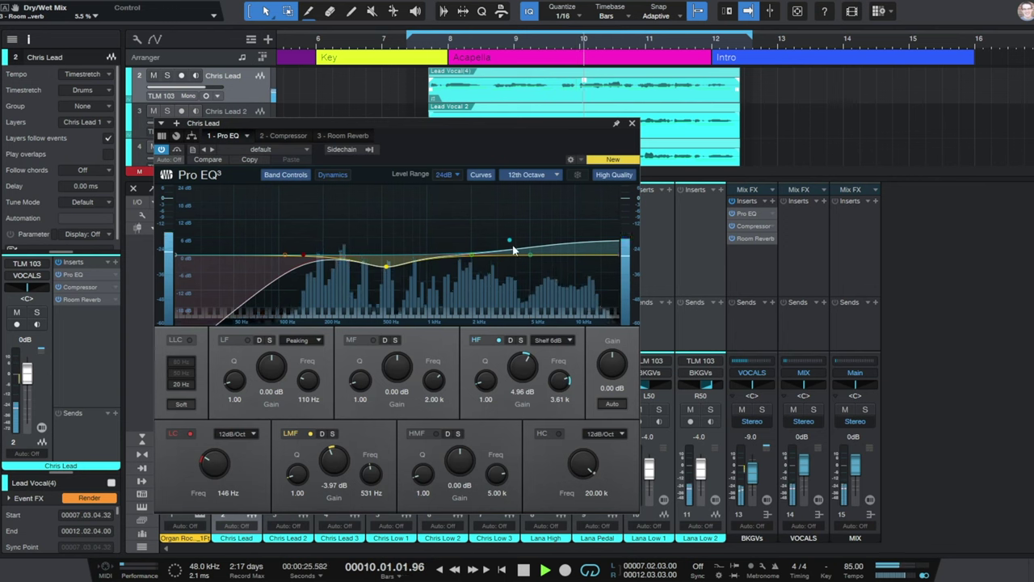
{"action": "left_click_drag", "start_coordinate": [530, 254], "coordinate": [569, 247]}
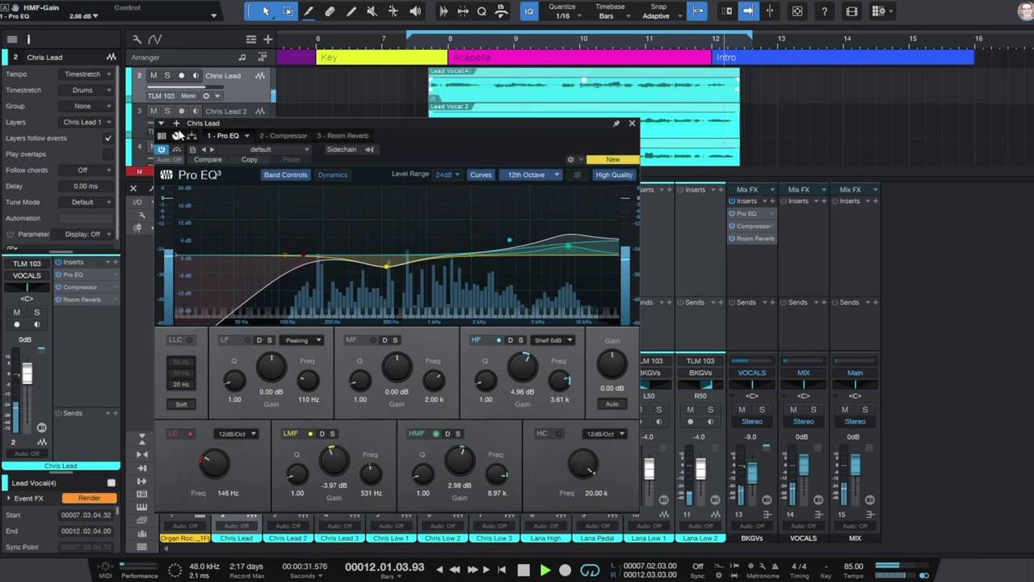
Insert a De-Esser before Chris Lead's Room Reverb with S-Reduction at -29.10 dB and frequency at 5.68 kHz.
{"action": "left_click", "coordinate": [246, 136]}
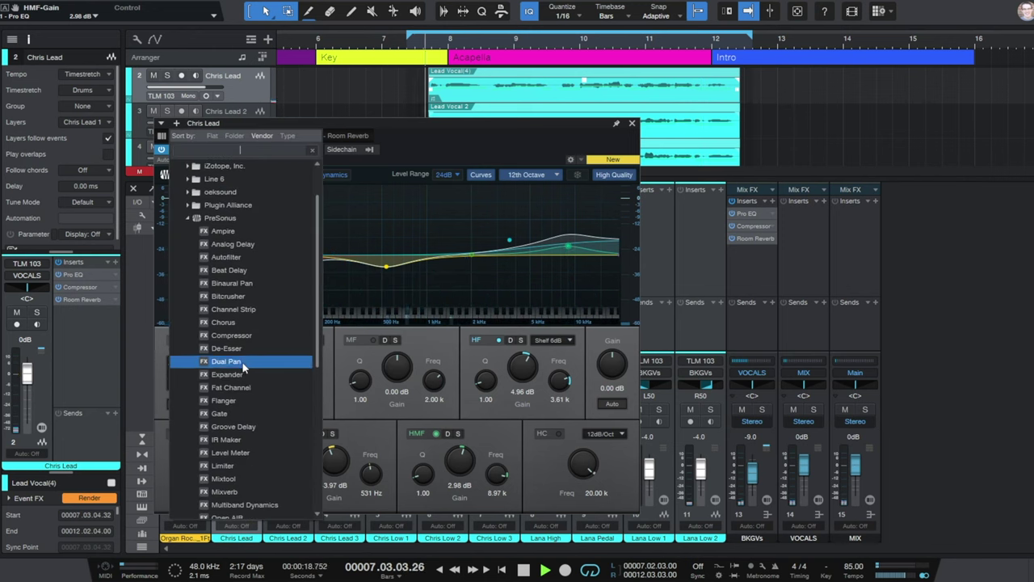
{"action": "left_click", "coordinate": [228, 387]}
{"action": "left_click_drag", "start_coordinate": [391, 138], "coordinate": [331, 136]}
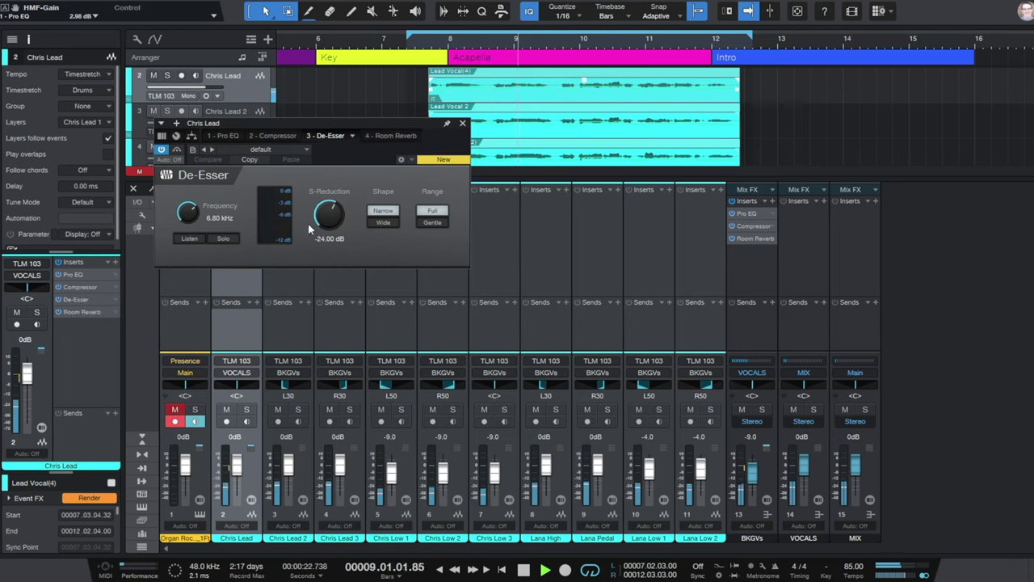
{"action": "left_click_drag", "start_coordinate": [329, 217], "coordinate": [329, 232]}
{"action": "mouse_move", "coordinate": [188, 212]}
{"action": "left_mouse_down"}
{"action": "mouse_move", "coordinate": [193, 228]}
{"action": "mouse_move", "coordinate": [186, 217]}
{"action": "left_mouse_up"}
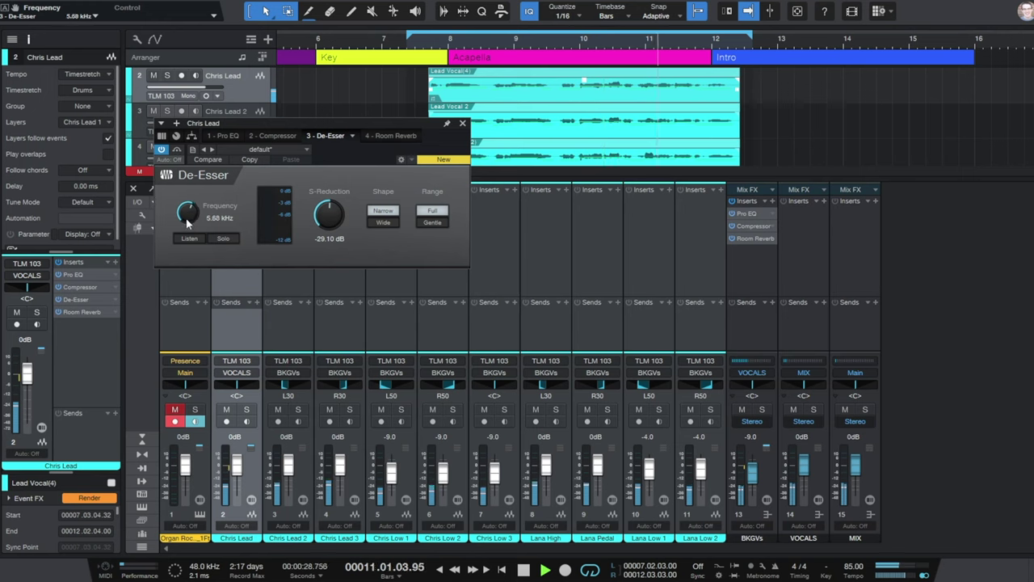
{"action": "left_click", "coordinate": [462, 125]}
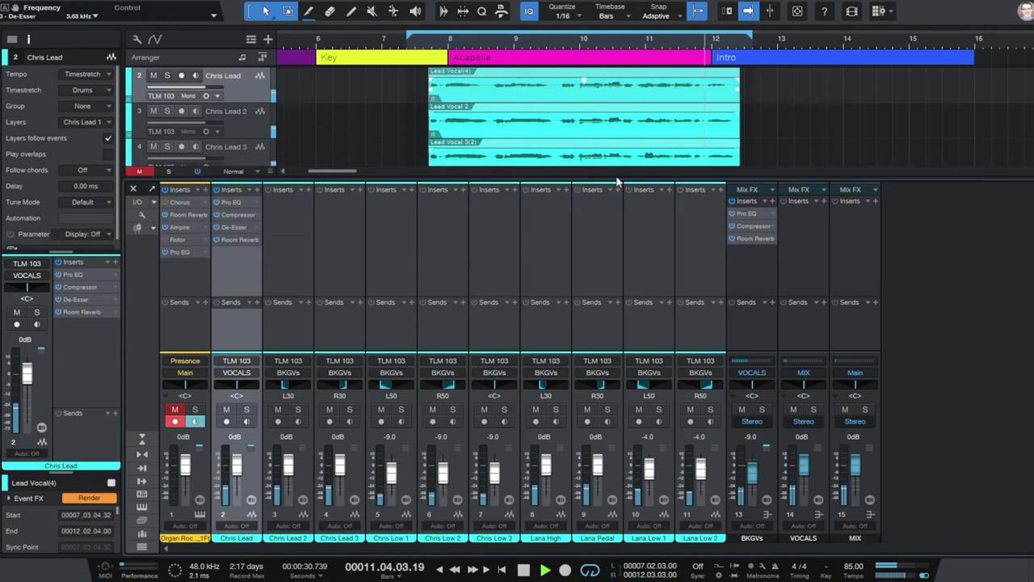
Review the settings of Chris Lead's Pro EQ, Compressor, De-Esser and Room Reverb inserts in chain order.
{"action": "scroll", "coordinate": [437, 113], "scroll_direction": "down", "scroll_amount": 2}
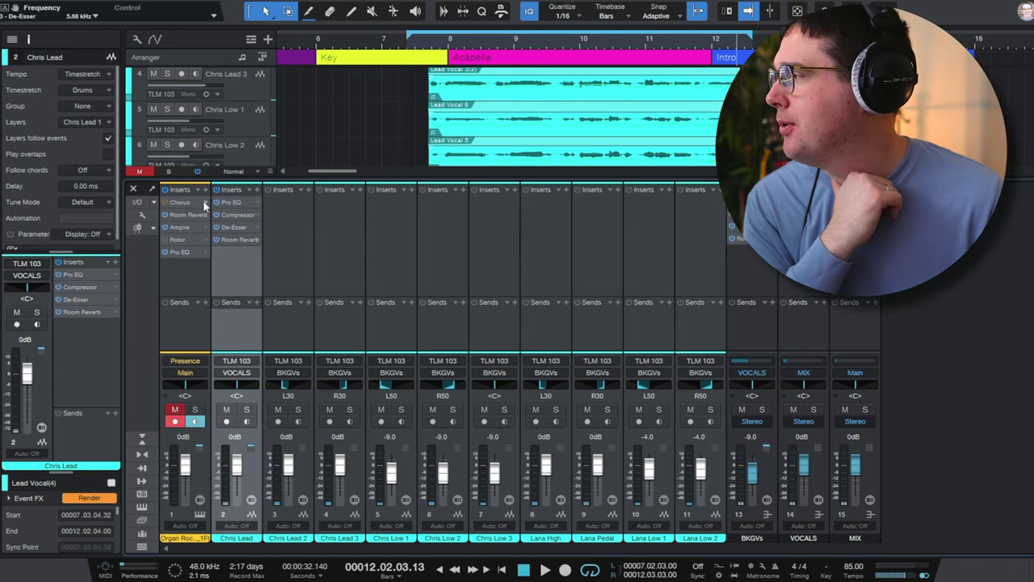
{"action": "left_click", "coordinate": [232, 202]}
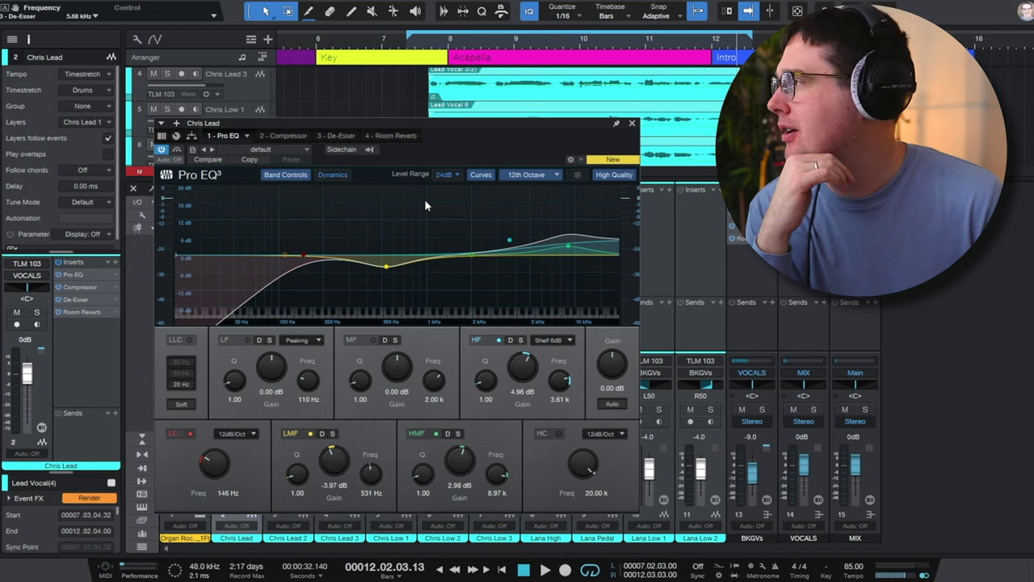
{"action": "left_click", "coordinate": [283, 136]}
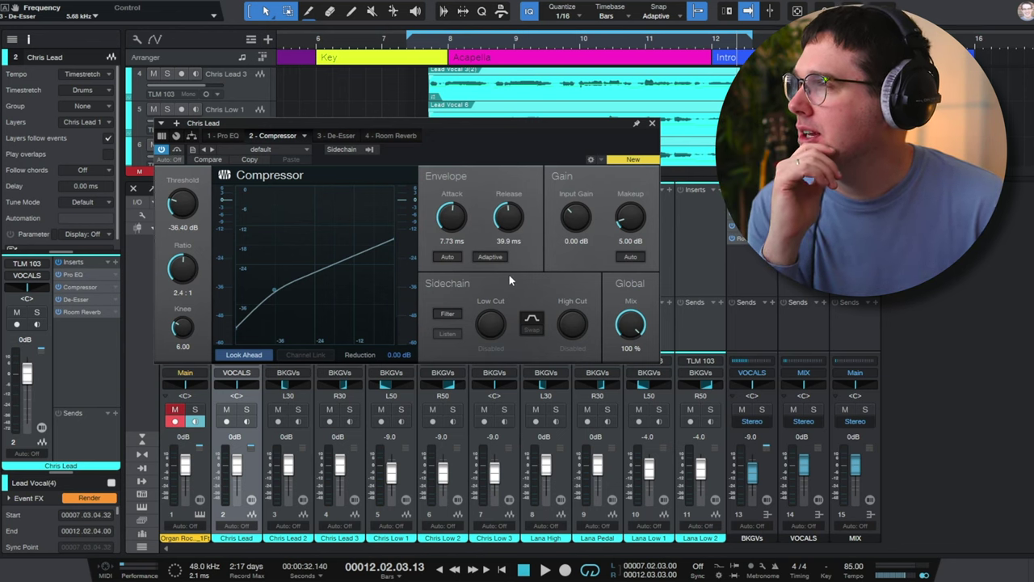
{"action": "left_click", "coordinate": [335, 136]}
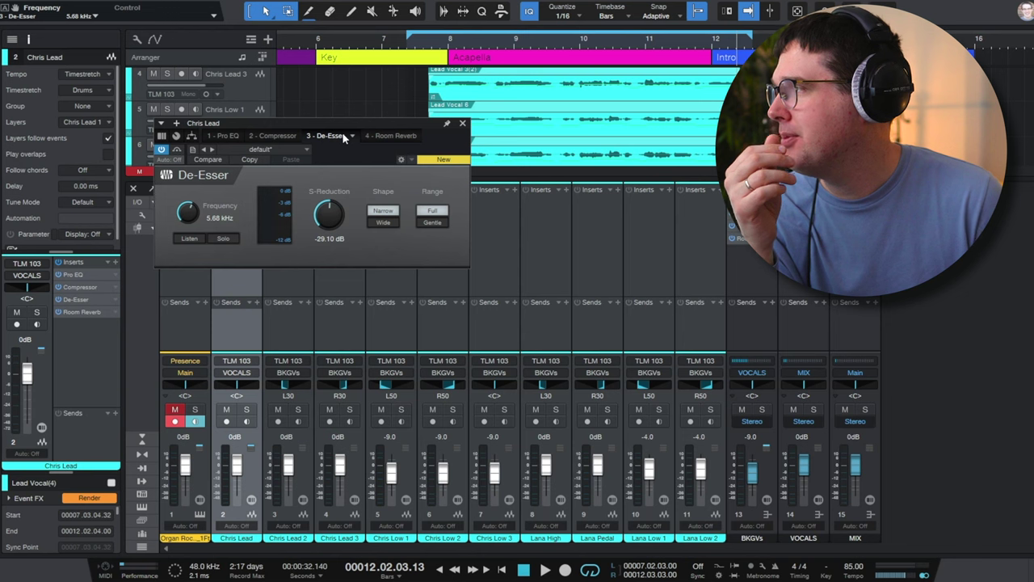
{"action": "left_click", "coordinate": [381, 136]}
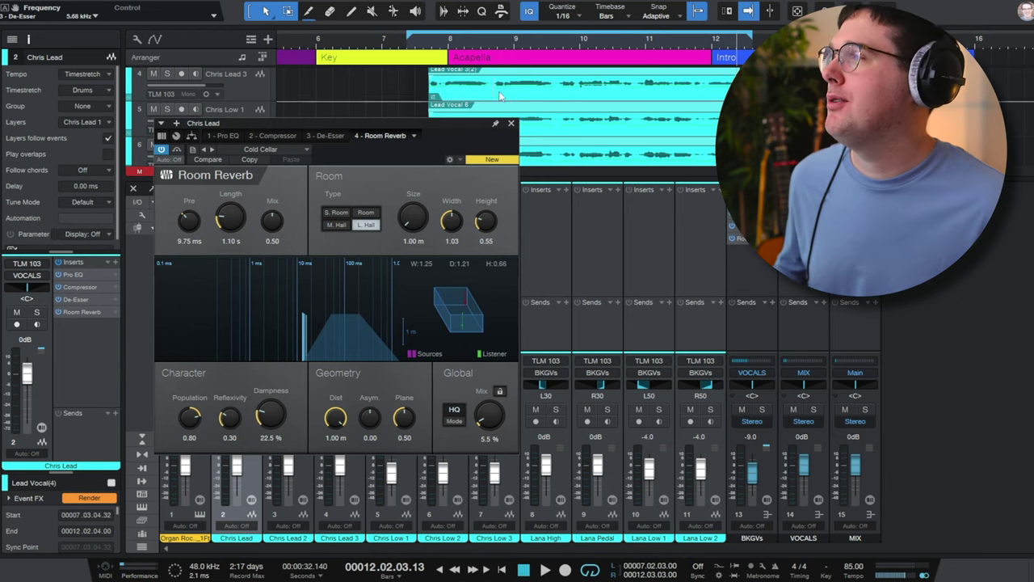
{"action": "left_click", "coordinate": [512, 125]}
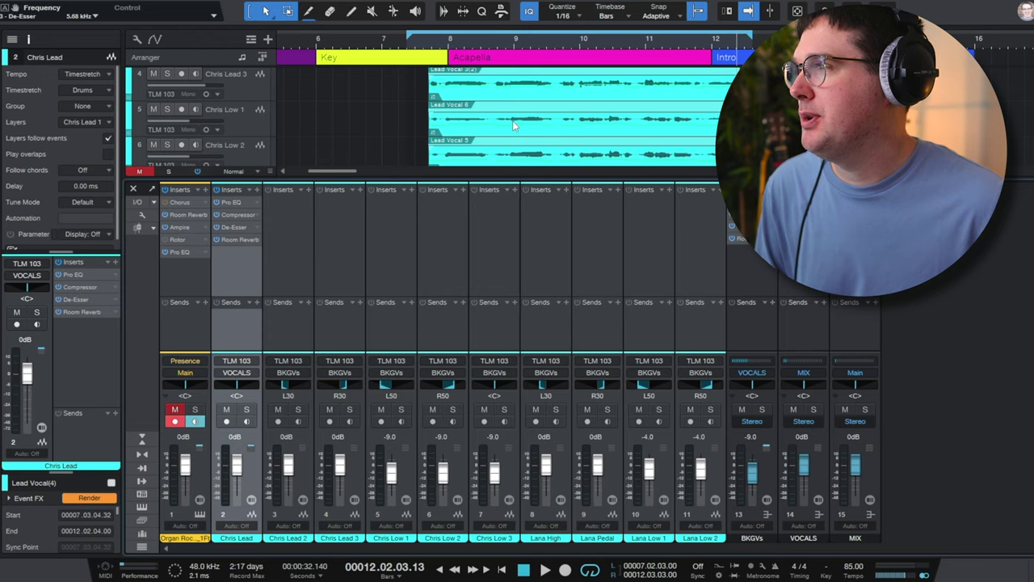
View the full stack of vocal tracks without the mixer, and examine the BKGVs bus's Pro EQ, Compressor and Room Reverb.
{"action": "key", "text": "F3"}
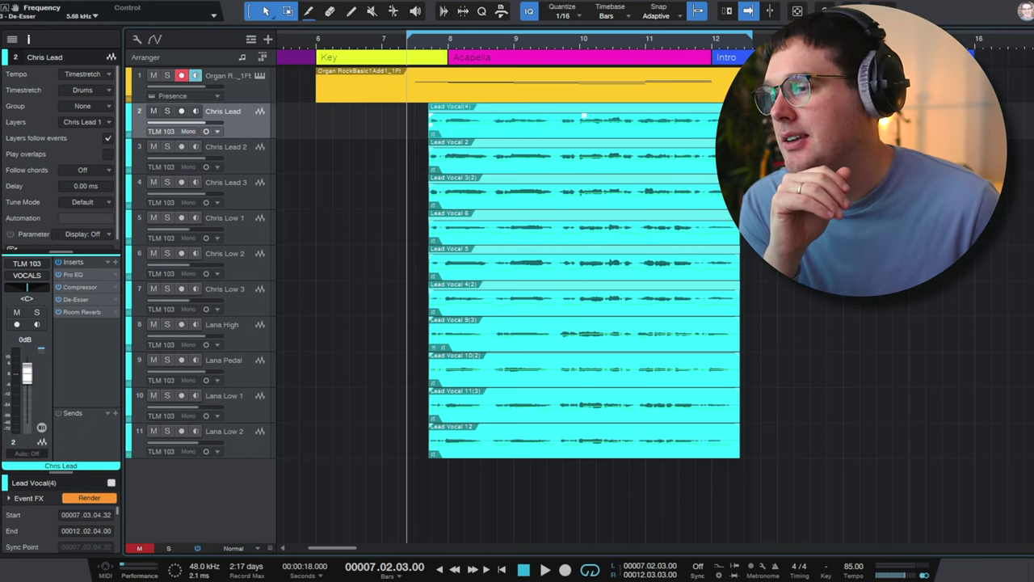
{"action": "key", "text": "F3"}
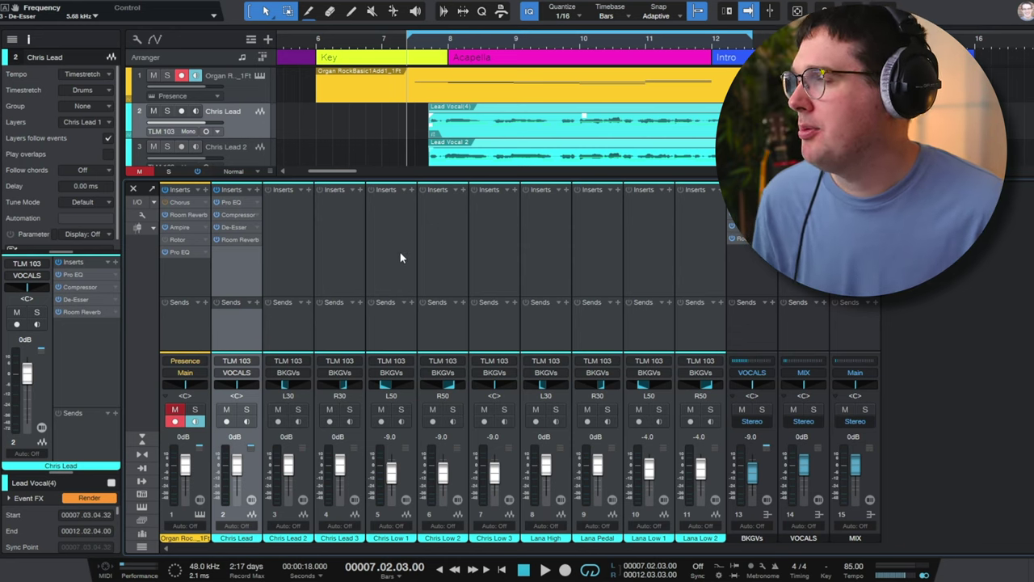
{"action": "left_click", "coordinate": [748, 276]}
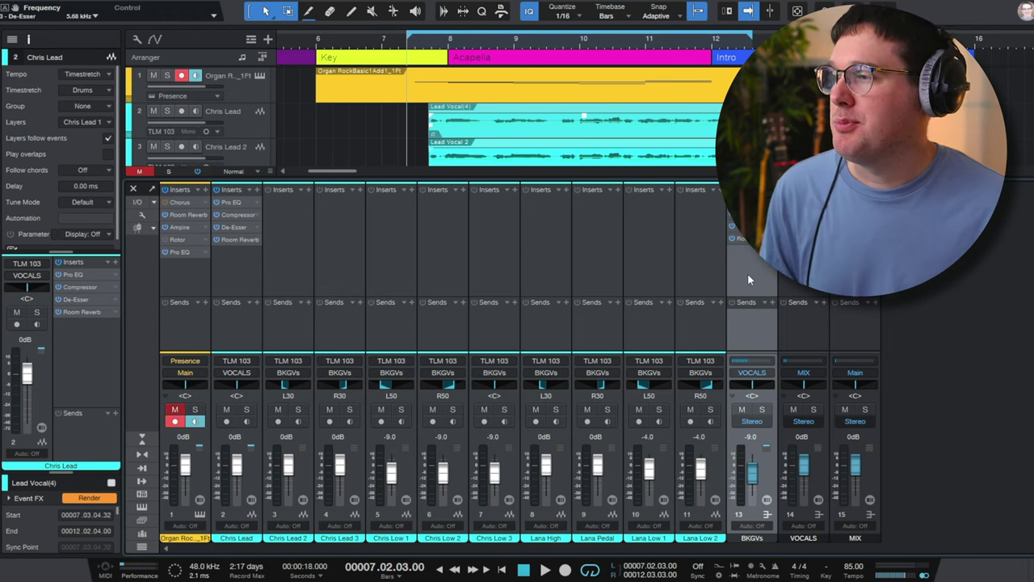
{"action": "left_click", "coordinate": [737, 227]}
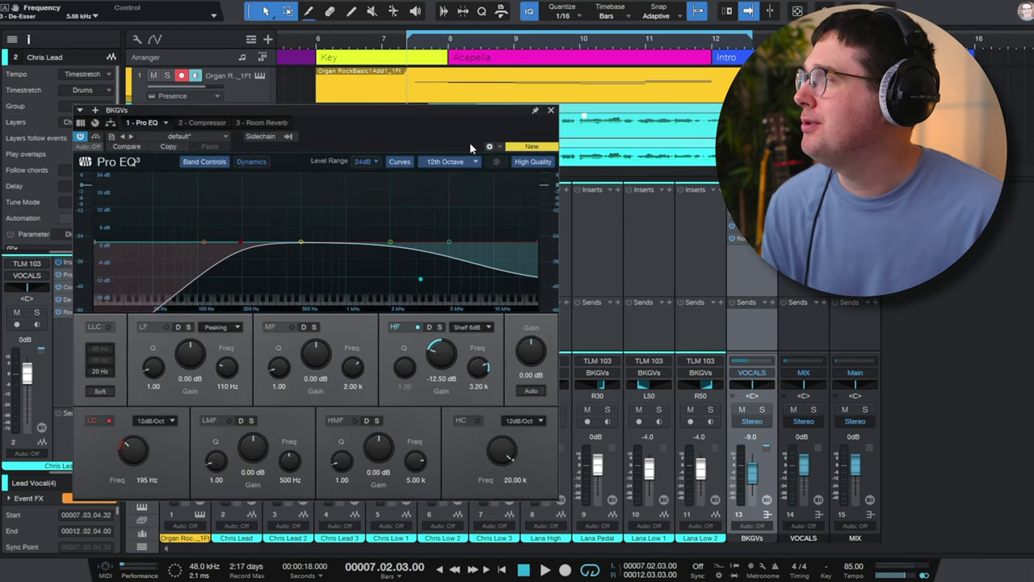
{"action": "left_click", "coordinate": [203, 123]}
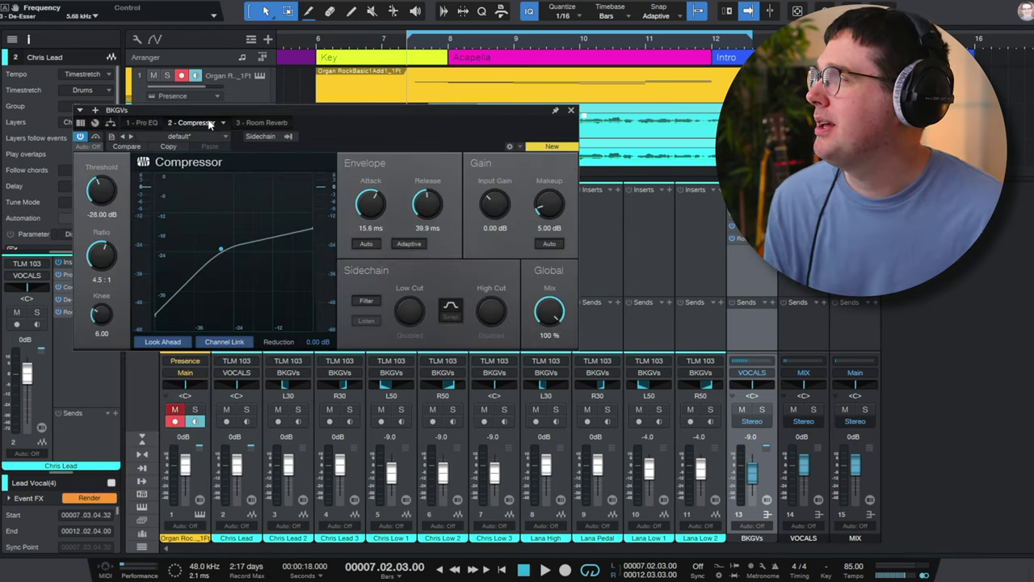
{"action": "left_click", "coordinate": [265, 124]}
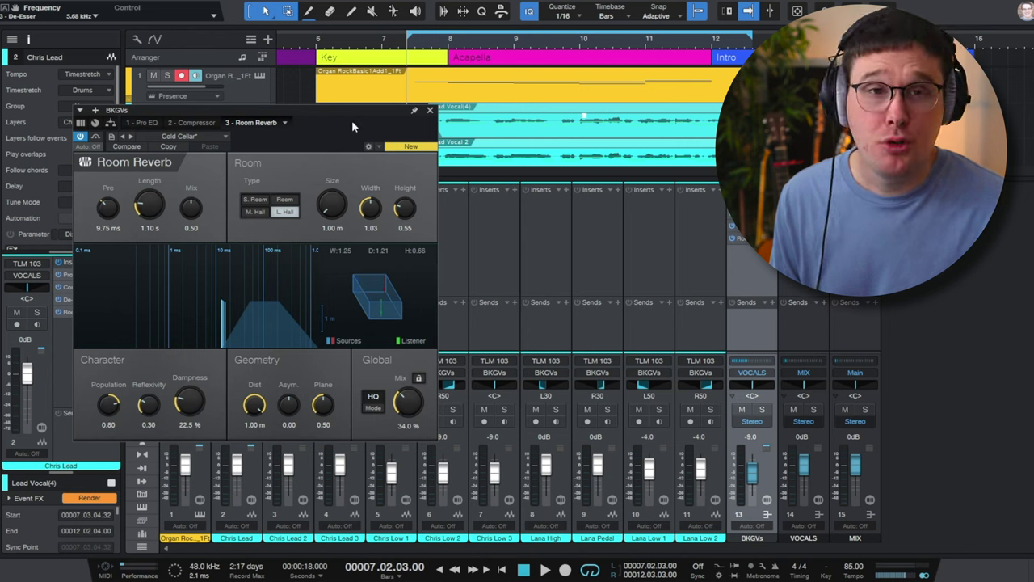
{"action": "left_click", "coordinate": [430, 110]}
Recheck Chris Lead's four insert effects for comparison with the BKGVs bus, and play the processed vocal mix from bar 7.
{"action": "left_click", "coordinate": [239, 269]}
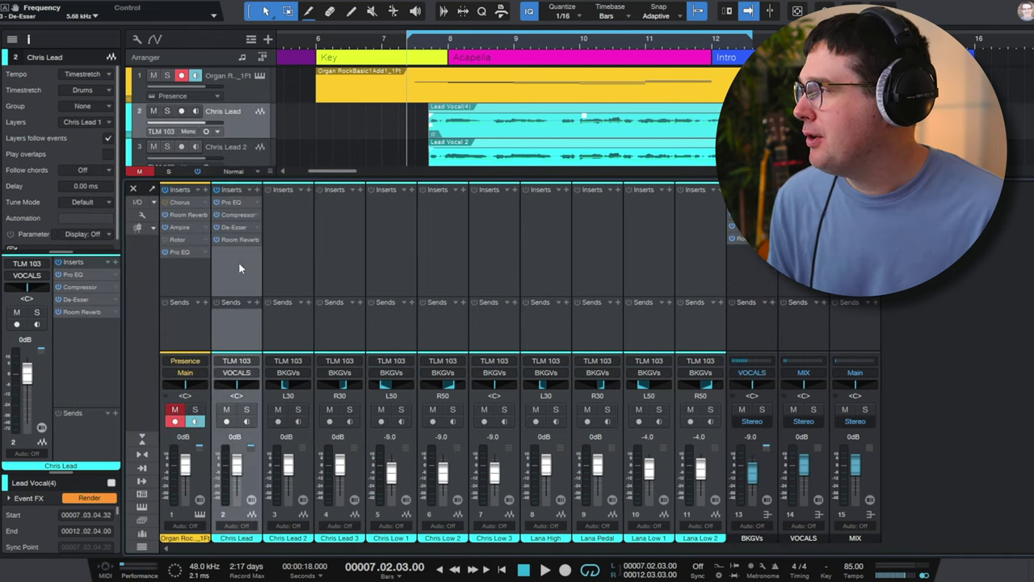
{"action": "left_click", "coordinate": [230, 202]}
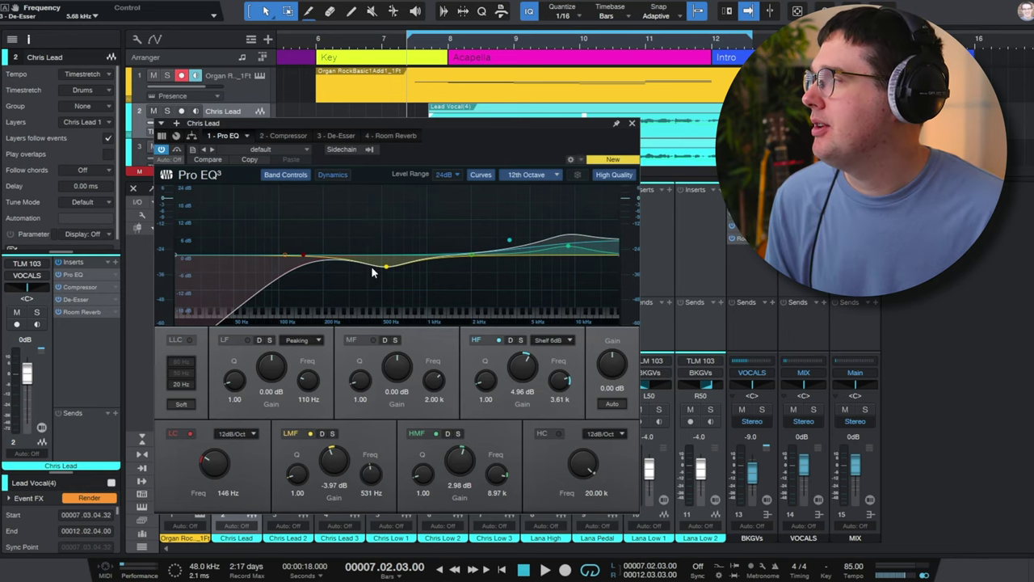
{"action": "left_click", "coordinate": [289, 138]}
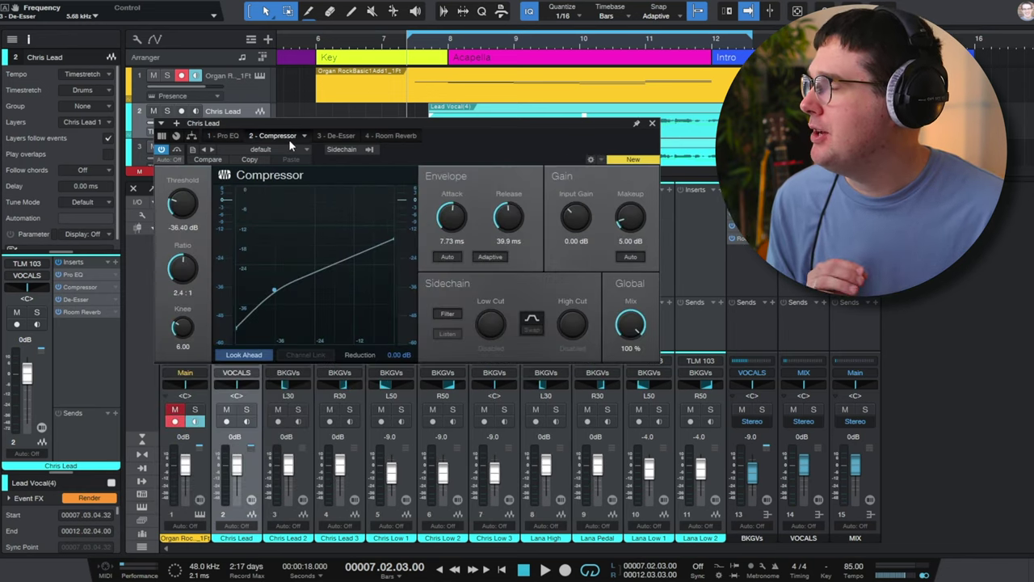
{"action": "left_click", "coordinate": [335, 137]}
{"action": "left_click", "coordinate": [383, 137]}
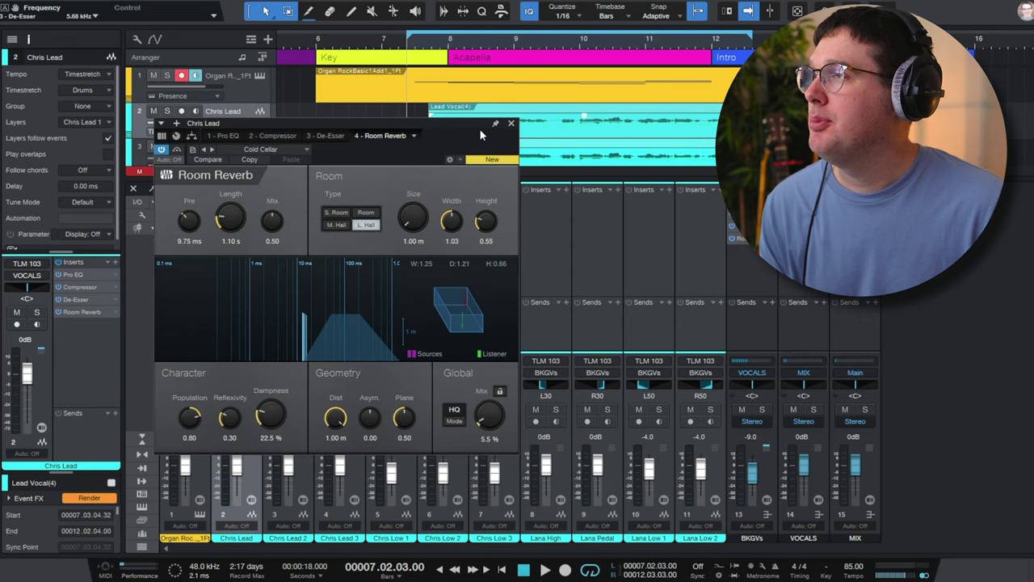
{"action": "left_click", "coordinate": [511, 125]}
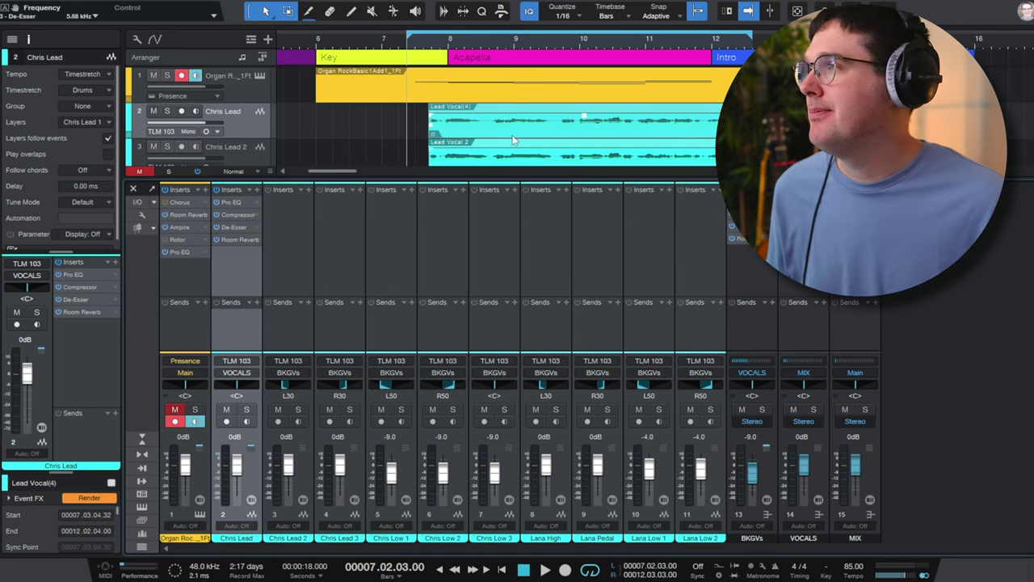
{"action": "key", "text": "space"}
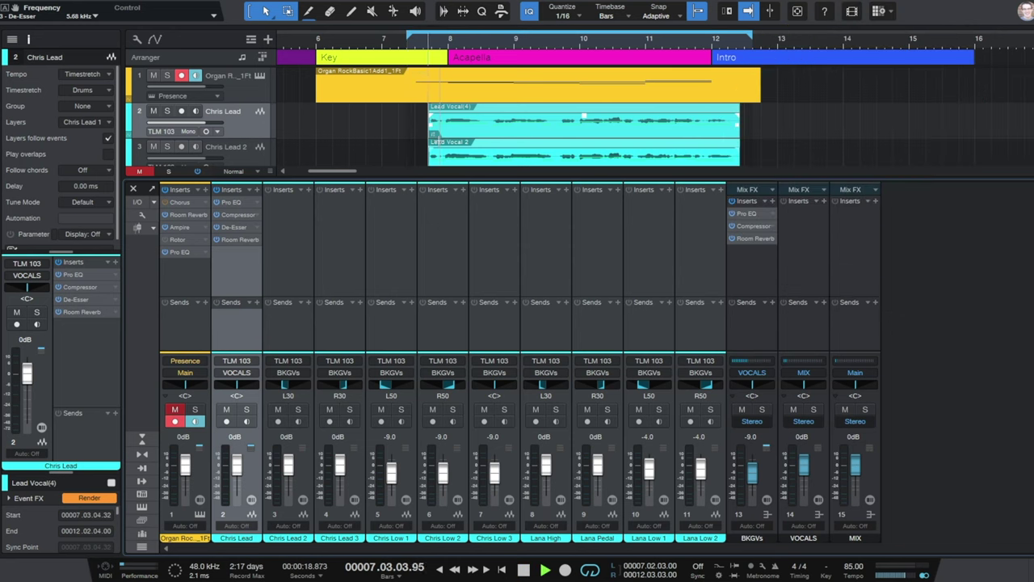